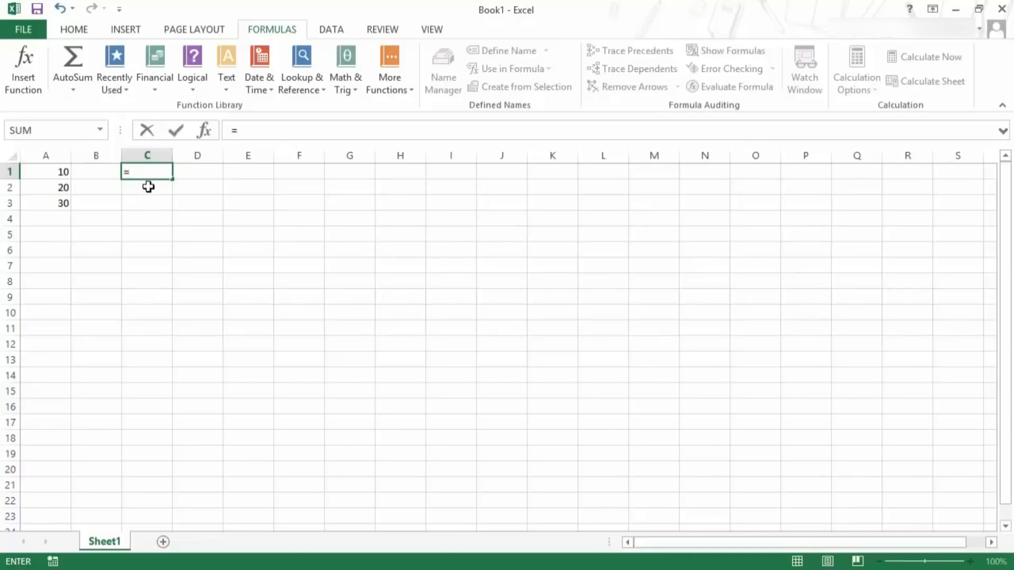
Enter the formula =10 in C1 so it shows 10.
{"action": "type", "text": "10"}
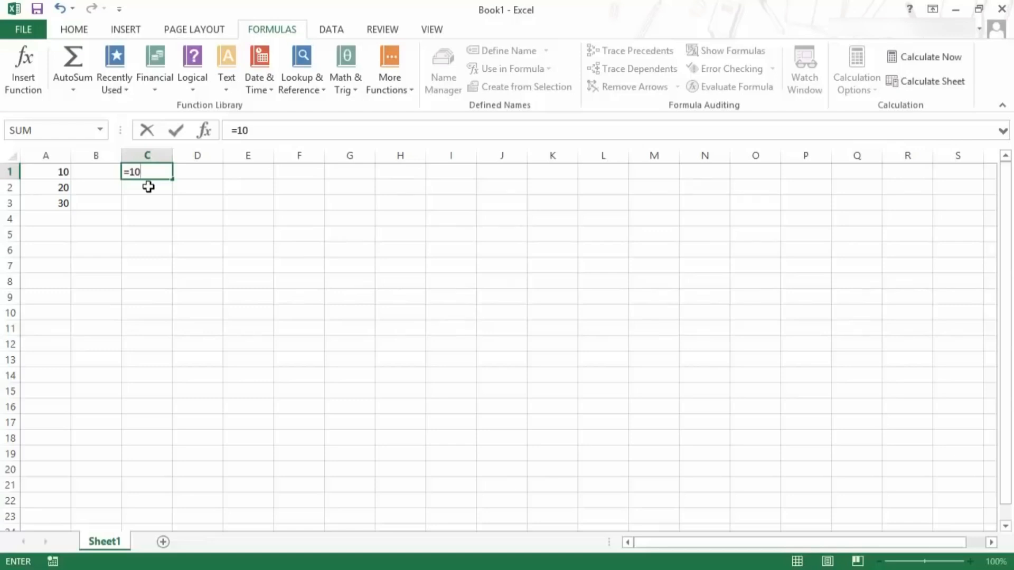
{"action": "key", "text": "Return"}
{"action": "key", "text": "Up"}
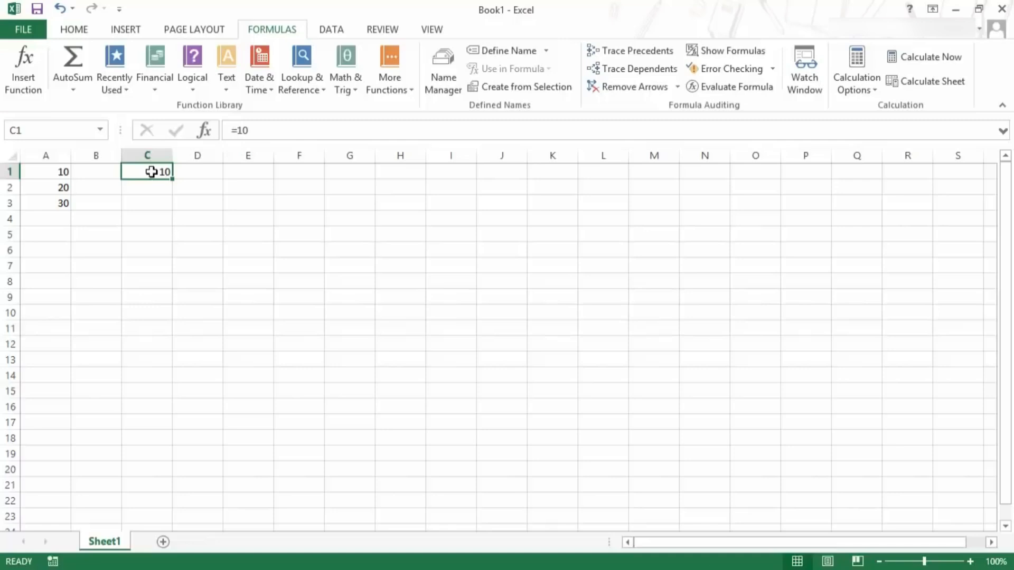
Try replacing the 10 in C1's formula with a D1 reference, then discard the edit.
{"action": "left_click", "coordinate": [241, 130]}
{"action": "double_click", "coordinate": [241, 130]}
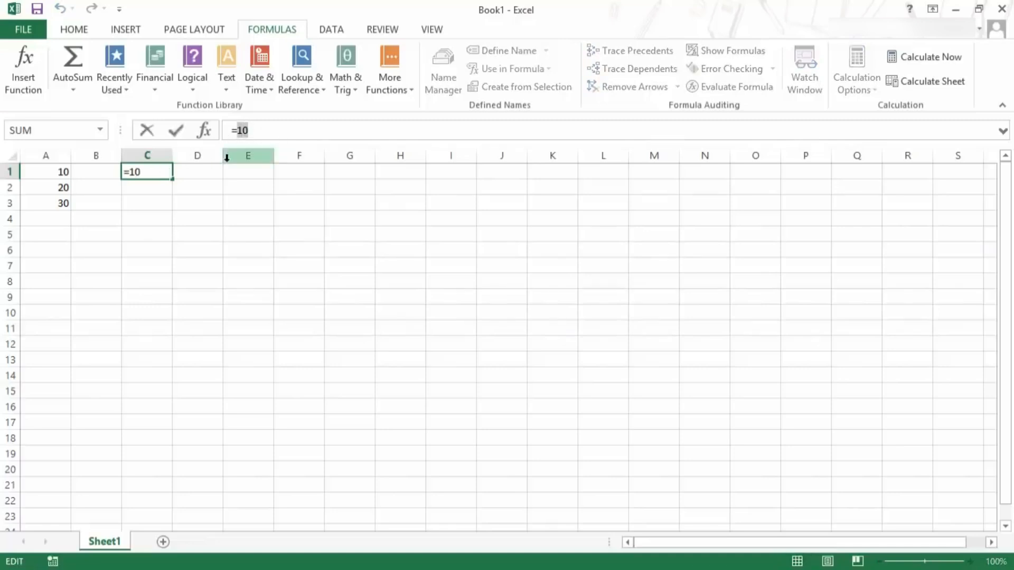
{"action": "left_click", "coordinate": [193, 177]}
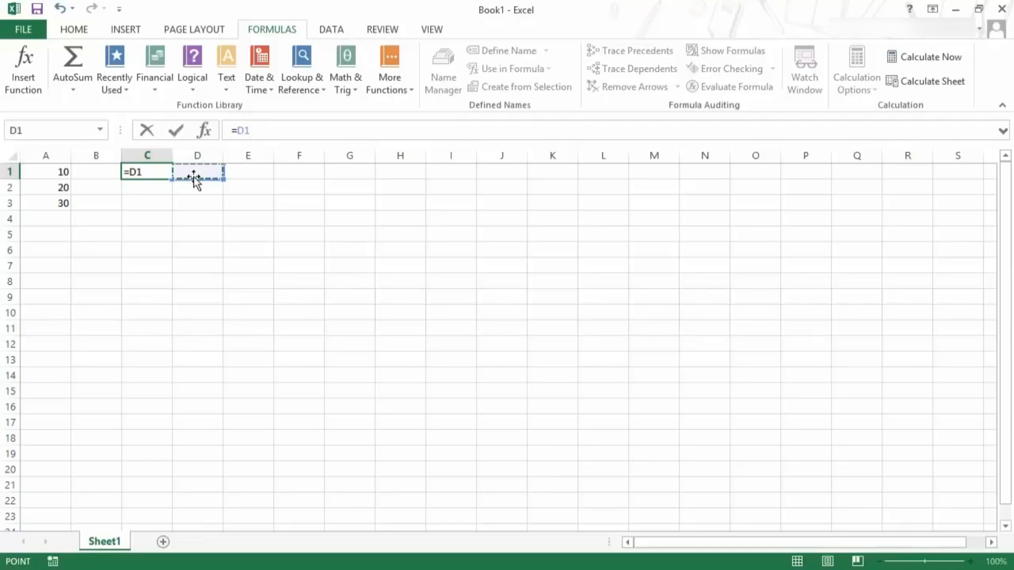
{"action": "key", "text": "Escape"}
{"action": "key", "text": "Left"}
{"action": "key", "text": "Right"}
Change C1 to a formula that returns a quoted name as text.
{"action": "type", "text": "="}
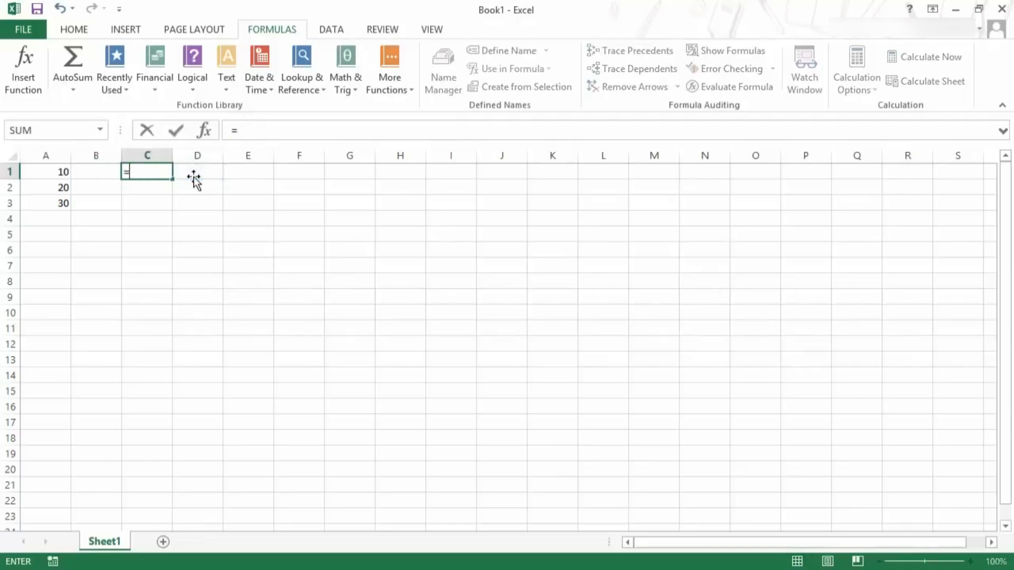
{"action": "type", "text": "\"Sumit"}
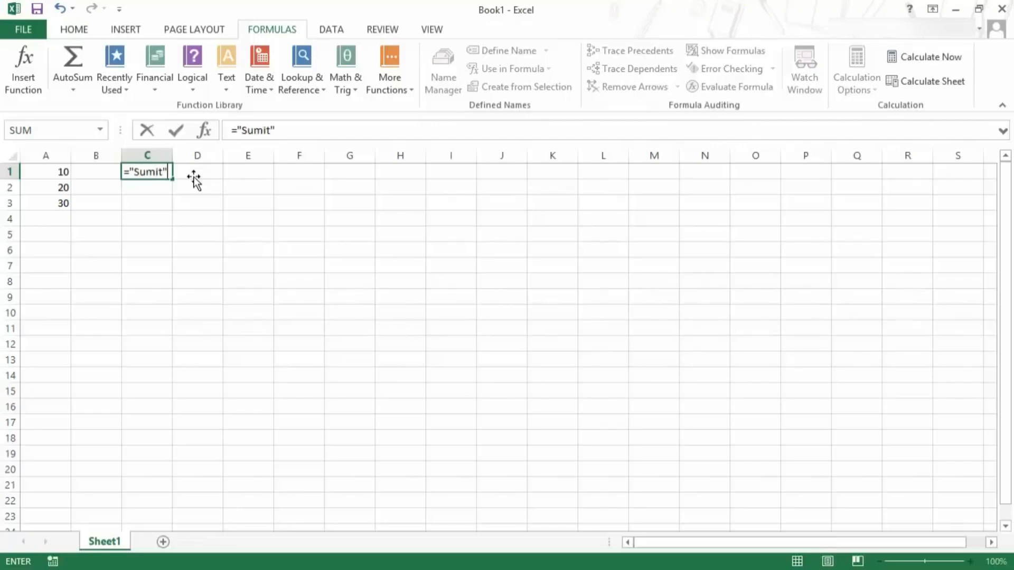
{"action": "key", "text": "Return"}
{"action": "key", "text": "Up"}
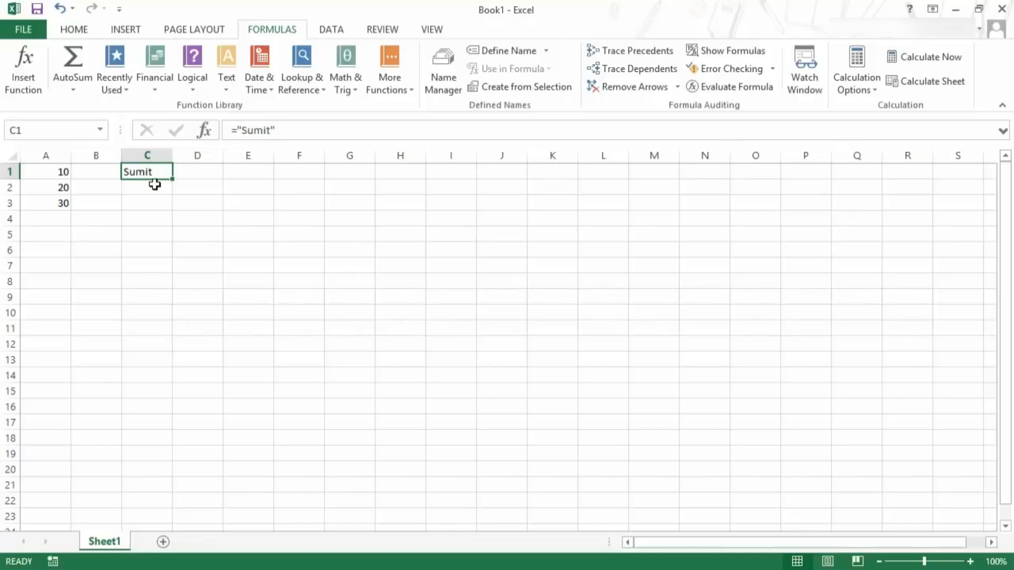
Enter =A1 in C1 so it shows 10.
{"action": "type", "text": "="}
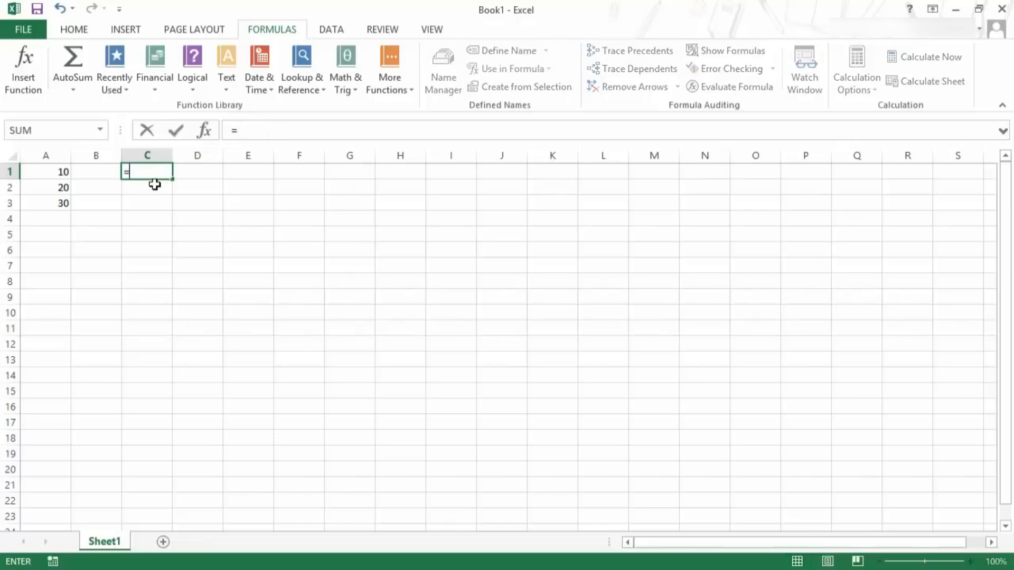
{"action": "left_click", "coordinate": [44, 172]}
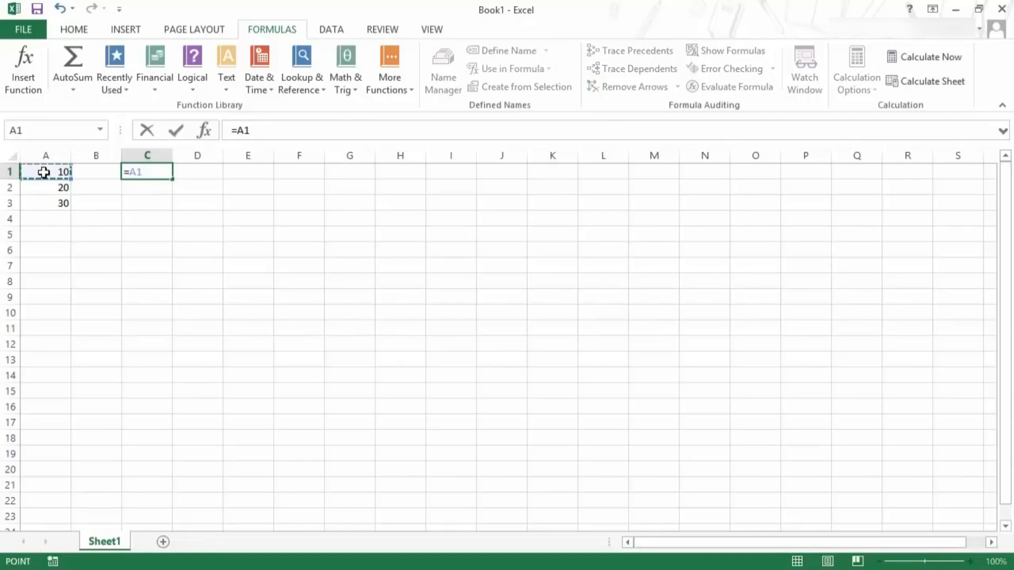
{"action": "key", "text": "Return"}
{"action": "key", "text": "Up"}
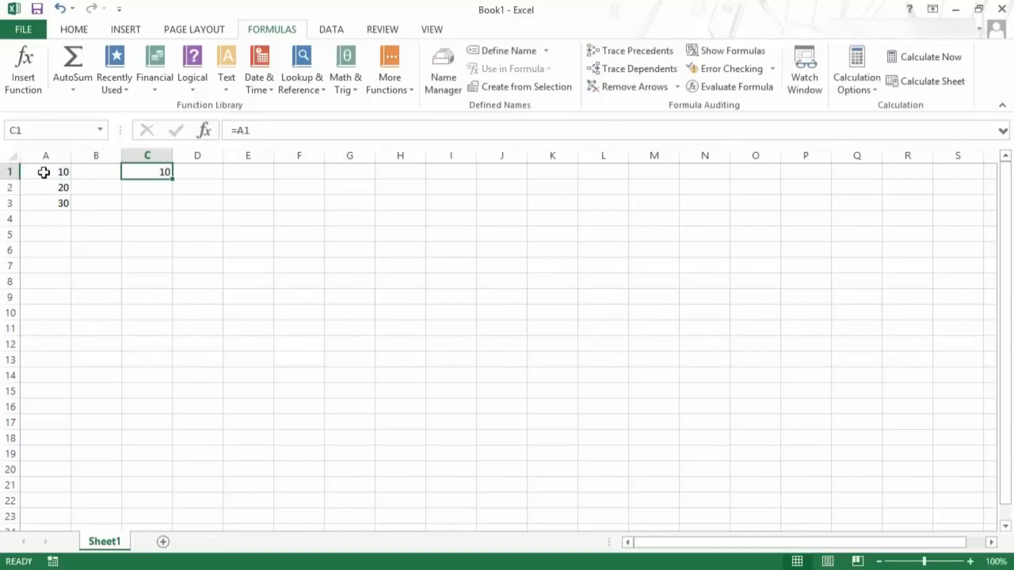
Overwrite A1 with a name to see C1 follow, then undo to restore 10.
{"action": "left_click", "coordinate": [43, 172]}
{"action": "type", "text": "Sumit"}
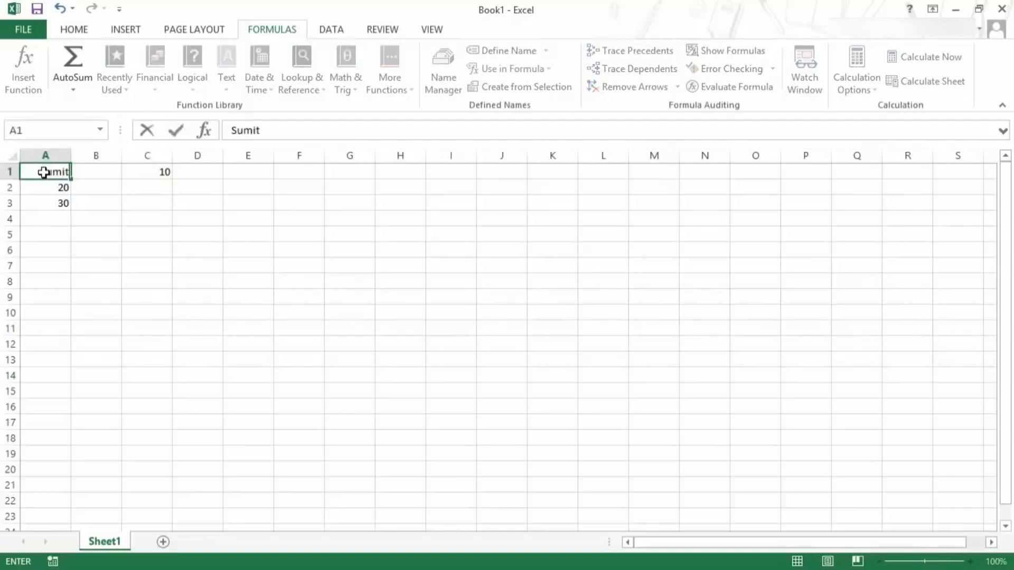
{"action": "key", "text": "Return"}
{"action": "left_click", "coordinate": [44, 173]}
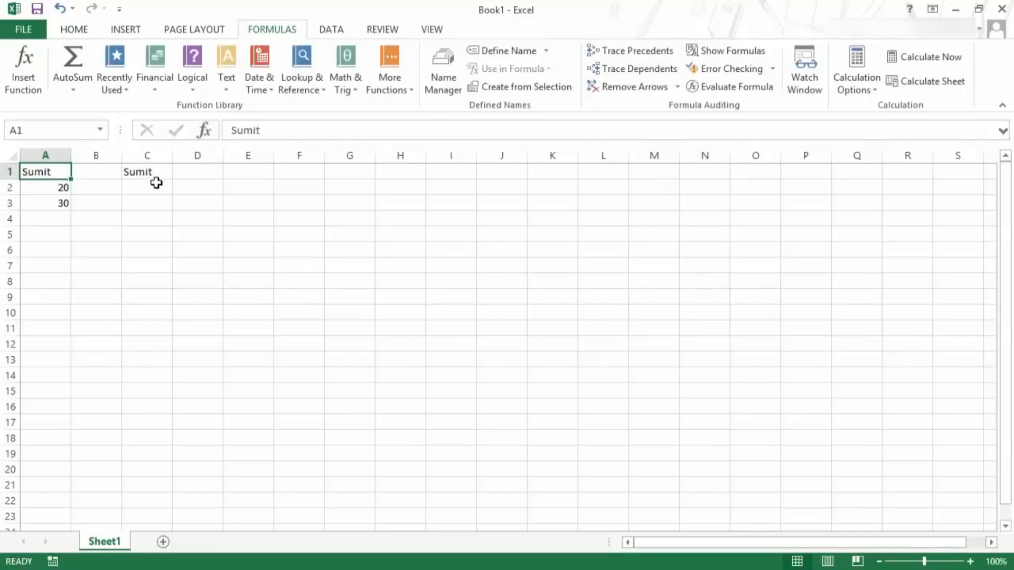
{"action": "key", "text": "ctrl+z"}
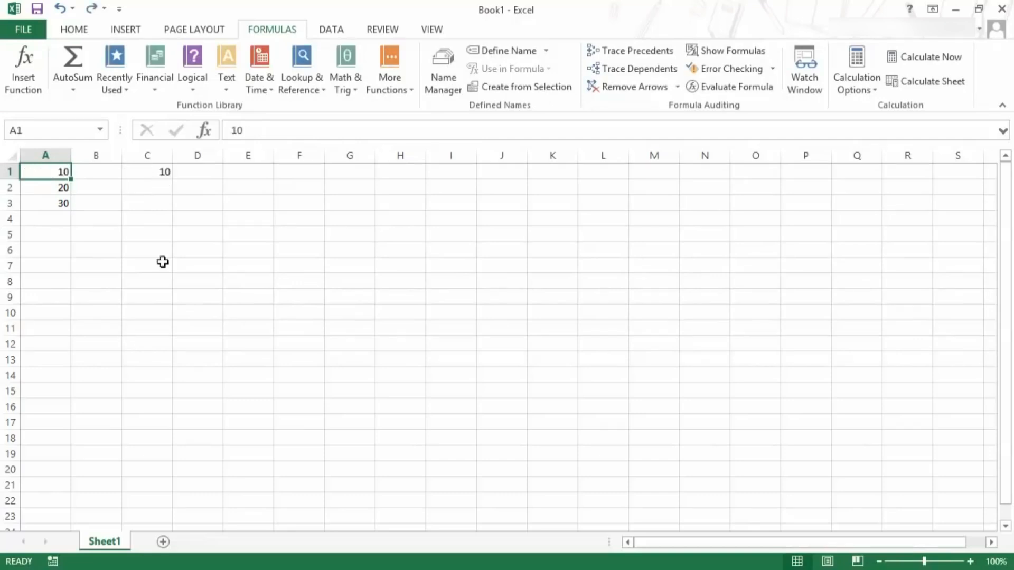
{"action": "left_click", "coordinate": [164, 172]}
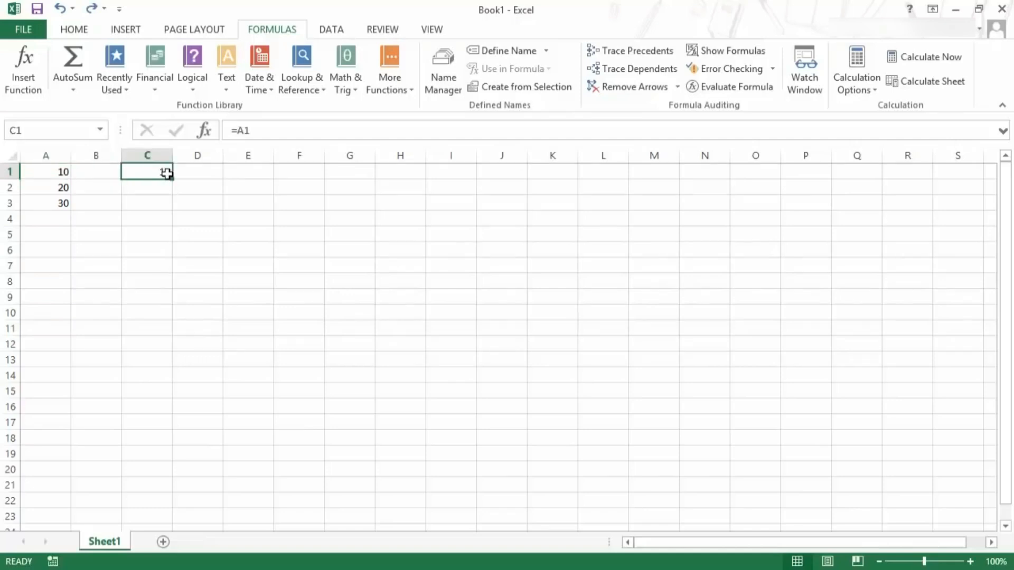
Make C1 =A1+A2 so it shows 30.
{"action": "type", "text": "="}
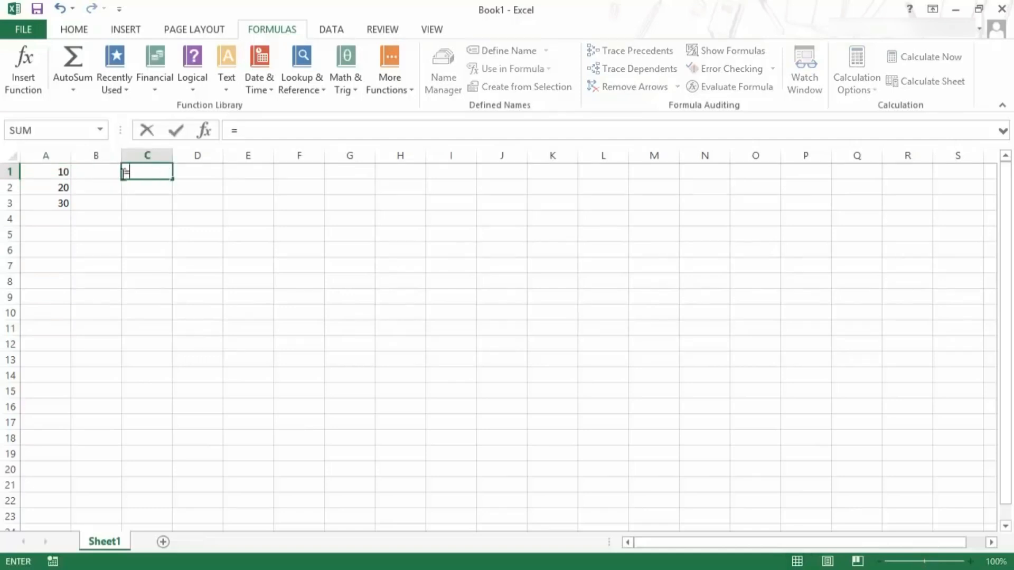
{"action": "left_click", "coordinate": [38, 175]}
{"action": "type", "text": "+"}
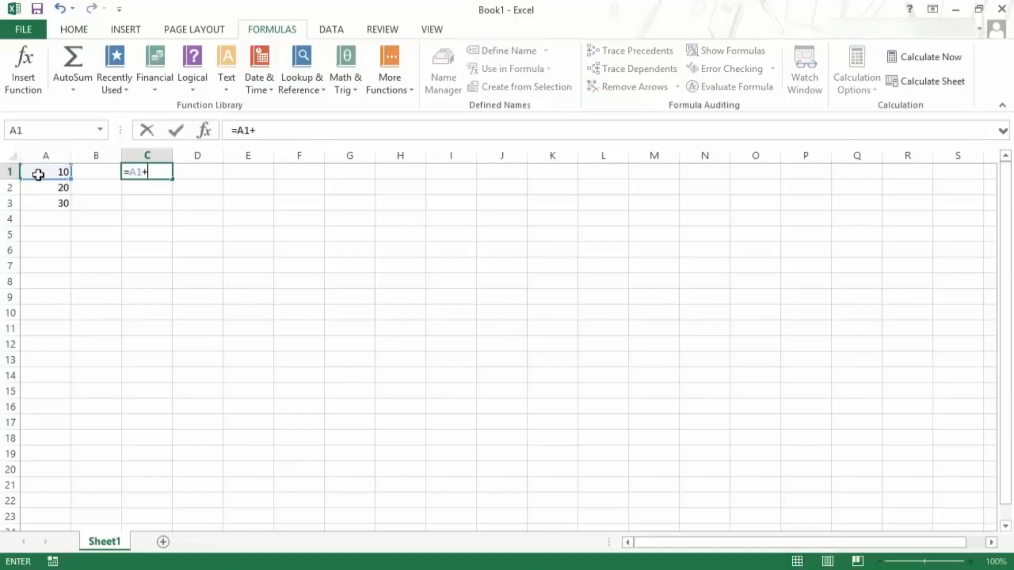
{"action": "left_click", "coordinate": [41, 189]}
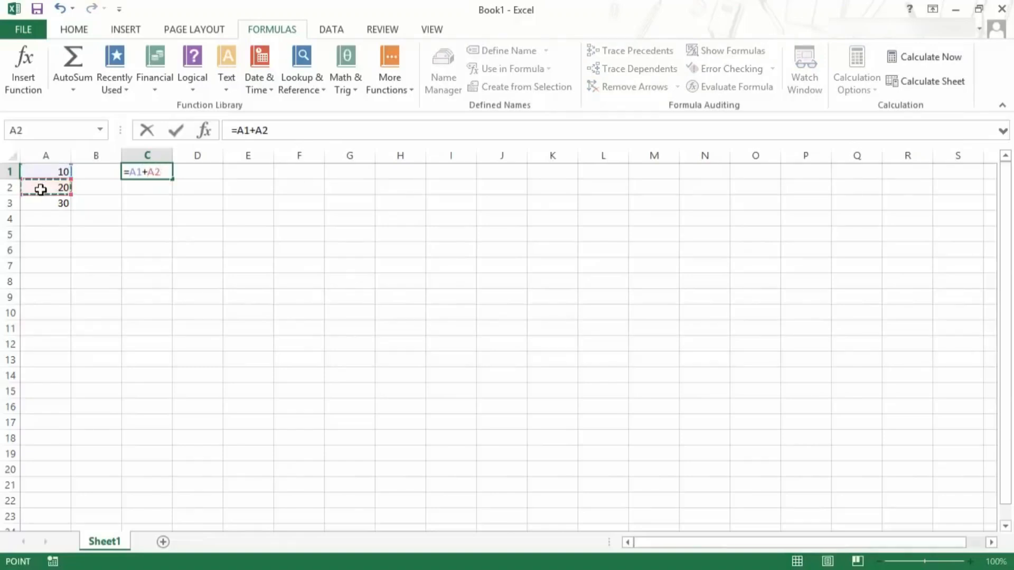
{"action": "key", "text": "Return"}
{"action": "key", "text": "Up"}
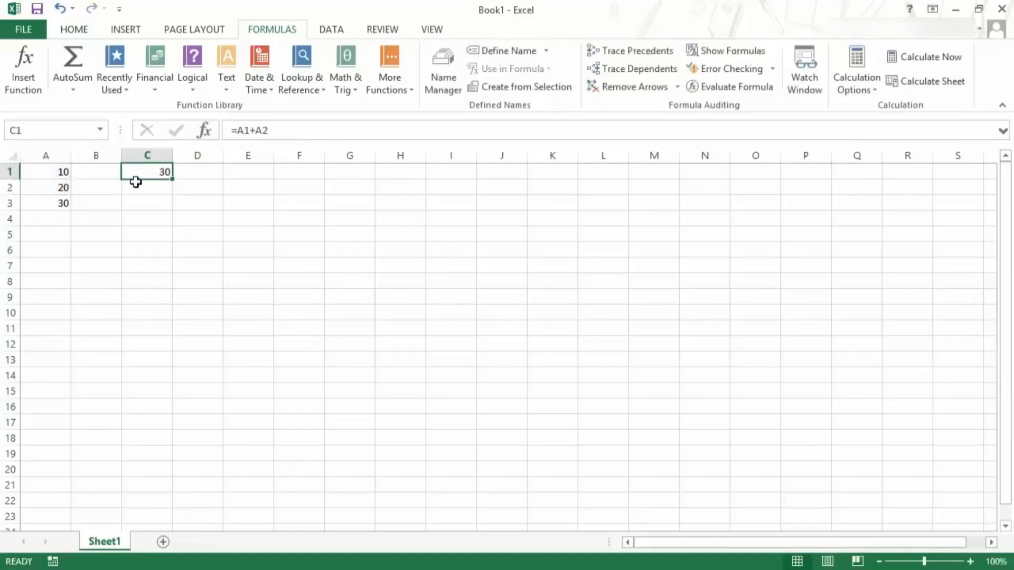
{"action": "left_click", "coordinate": [250, 131]}
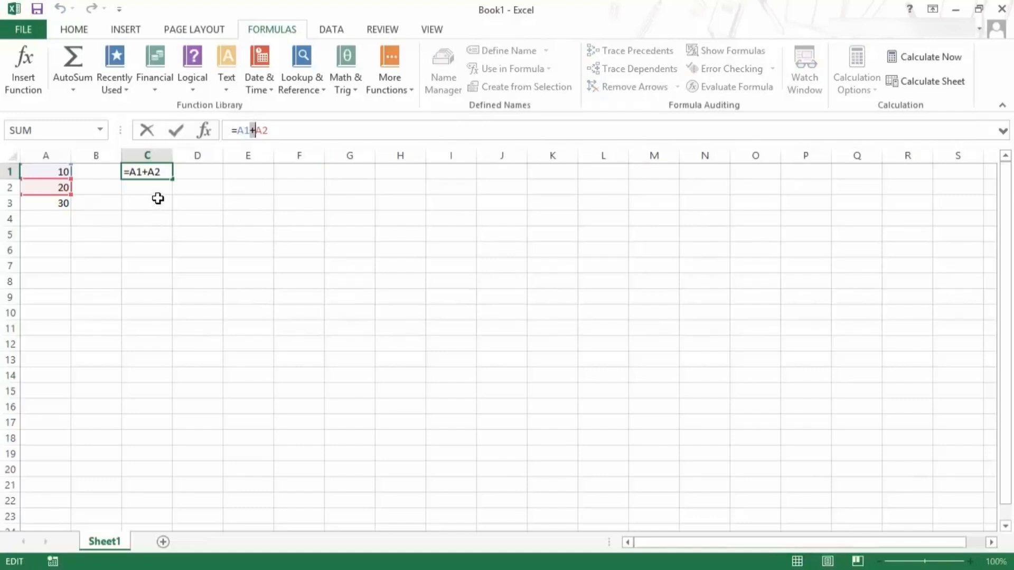
{"action": "left_click", "coordinate": [149, 173]}
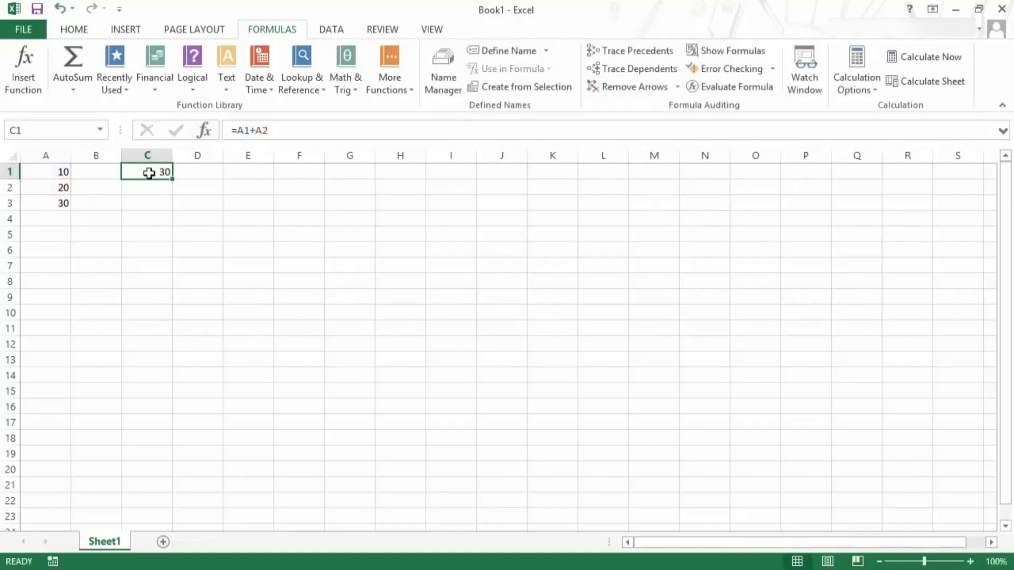
Replace C1's formula with =A1-A2.
{"action": "type", "text": "="}
{"action": "left_click", "coordinate": [57, 172]}
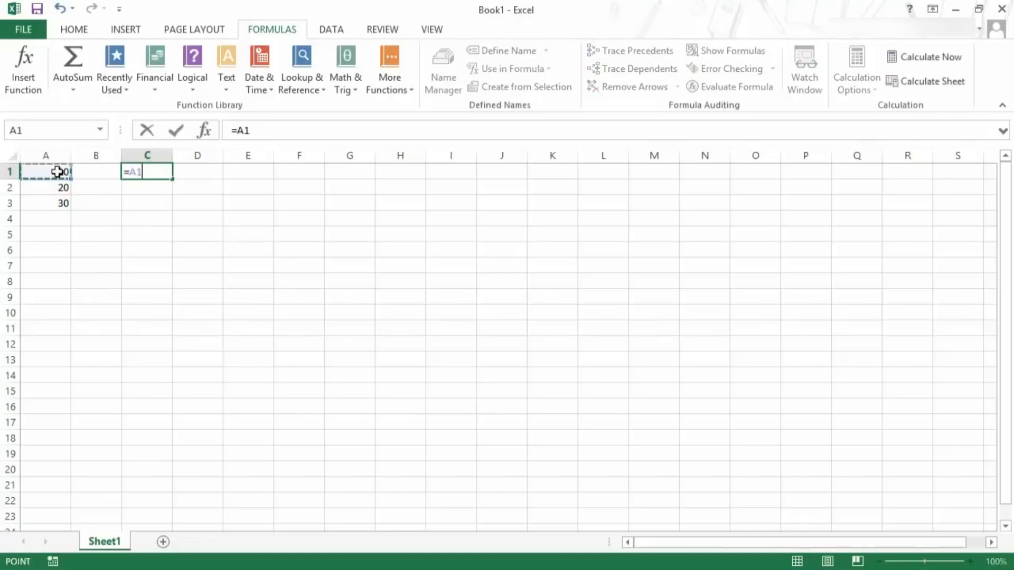
{"action": "type", "text": "-"}
{"action": "left_click", "coordinate": [57, 187]}
{"action": "key", "text": "ctrl+Return"}
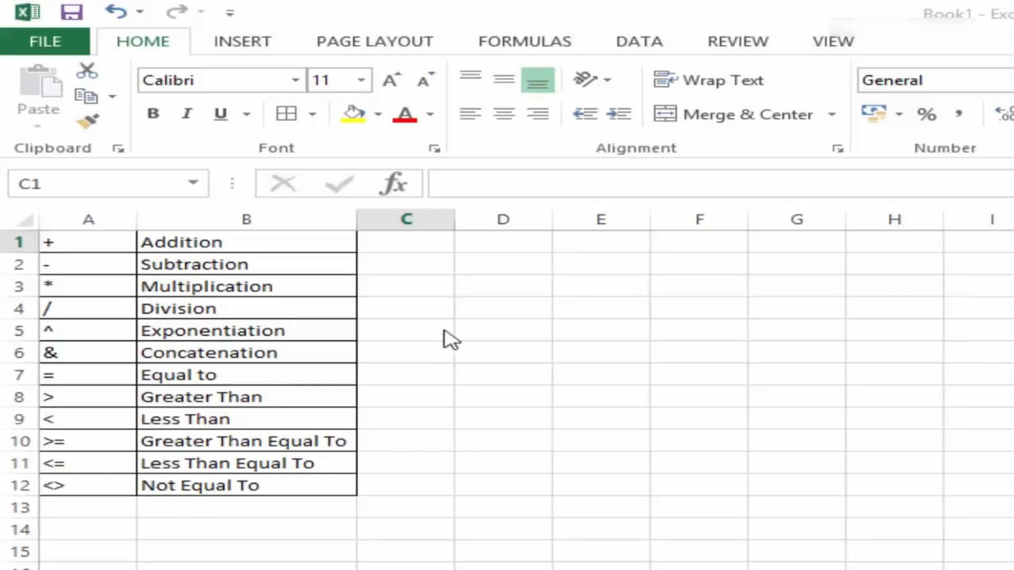
Enter 10, 20 and 30 in D1:D3.
{"action": "left_click", "coordinate": [532, 244]}
{"action": "type", "text": "10"}
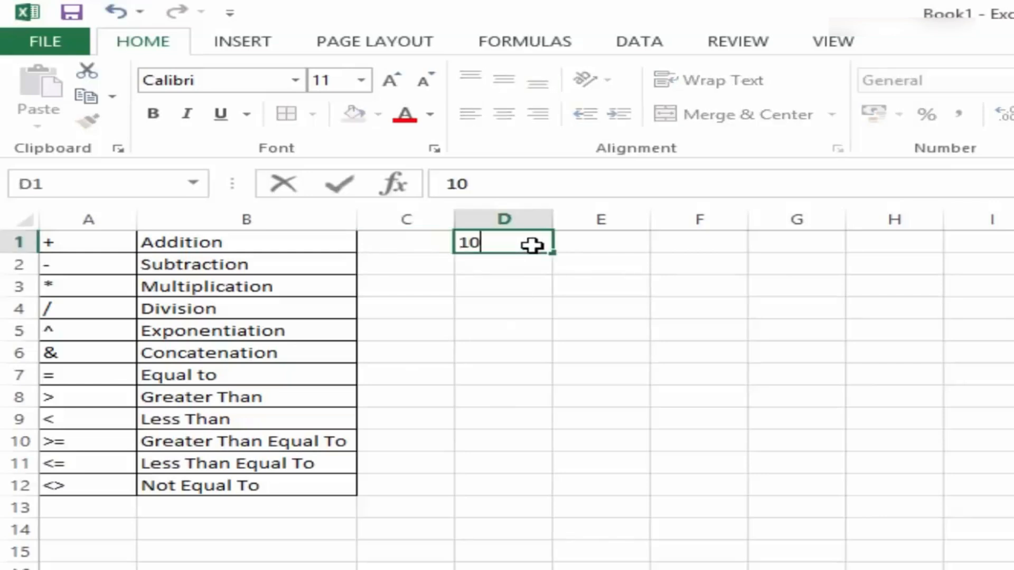
{"action": "key", "text": "Return"}
{"action": "type", "text": "20"}
{"action": "key", "text": "Return"}
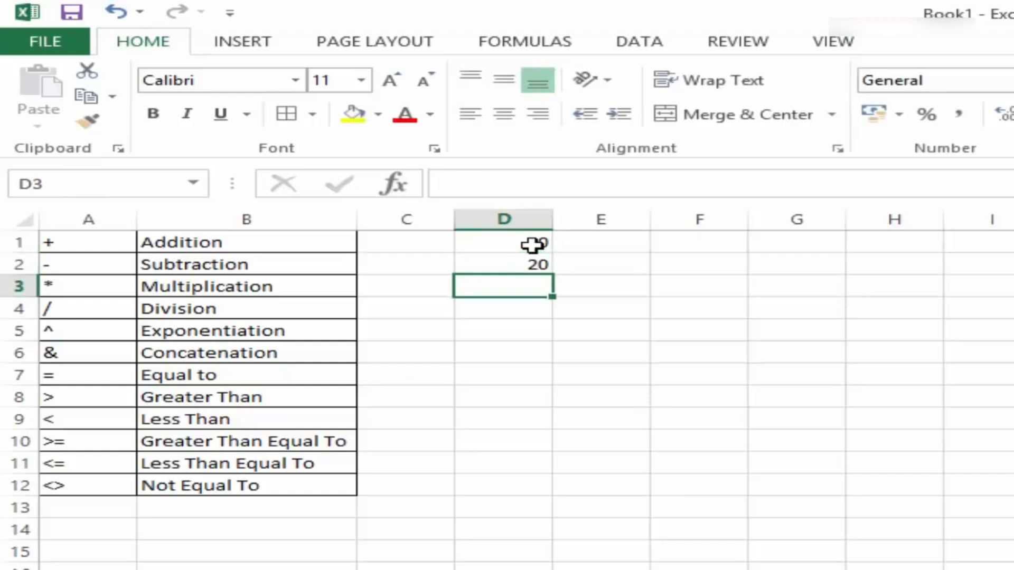
{"action": "type", "text": "30"}
{"action": "key", "text": "Return"}
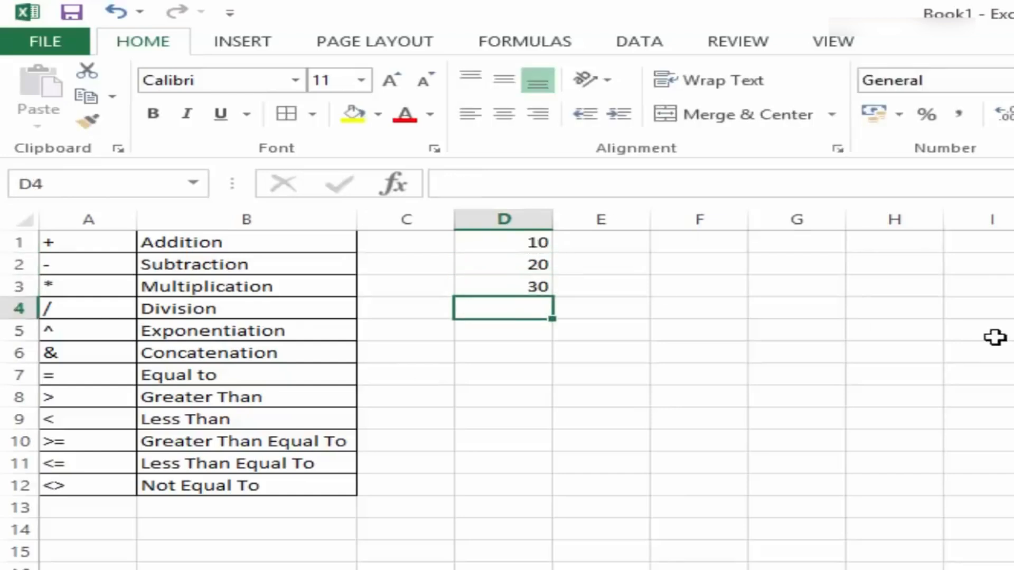
{"action": "key", "text": "Up"}
{"action": "key", "text": "Up"}
{"action": "key", "text": "Up"}
{"action": "key", "text": "Right"}
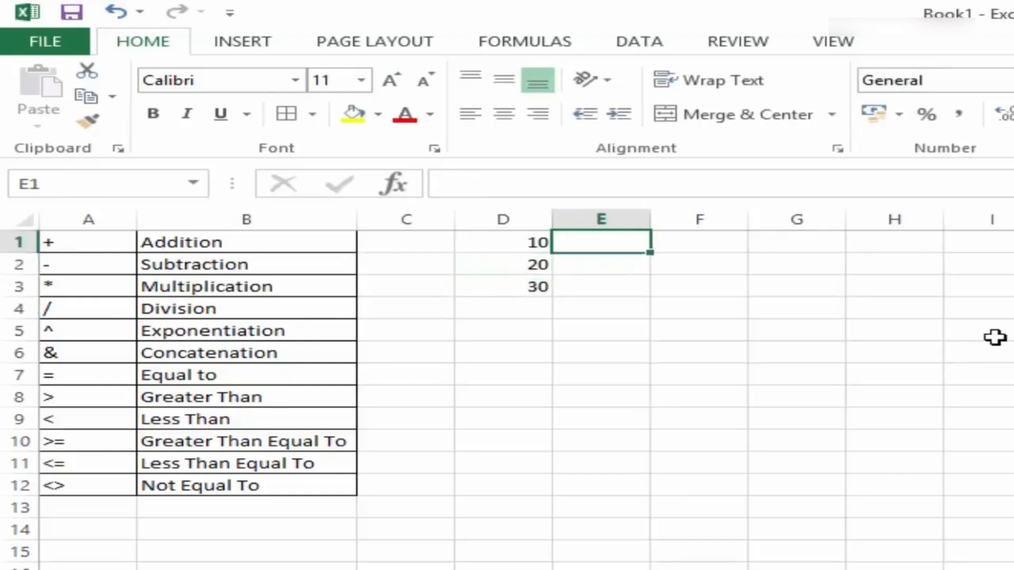
{"action": "key", "text": "Right"}
Put =D1+D2 in F1 so it shows 30.
{"action": "type", "text": "="}
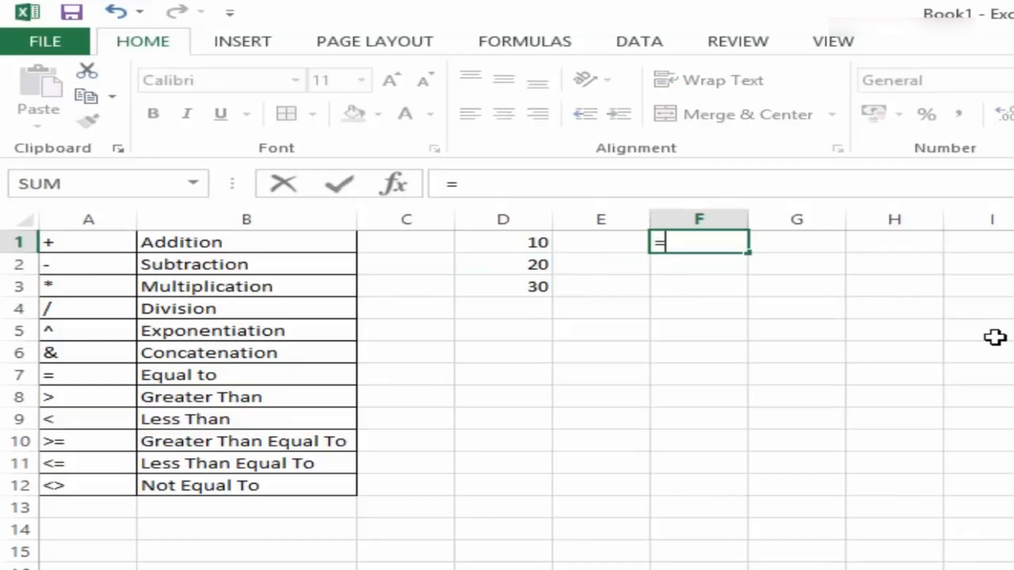
{"action": "key", "text": "Left"}
{"action": "key", "text": "Left"}
{"action": "type", "text": "+"}
{"action": "key", "text": "Left"}
{"action": "key", "text": "Left"}
{"action": "key", "text": "Down"}
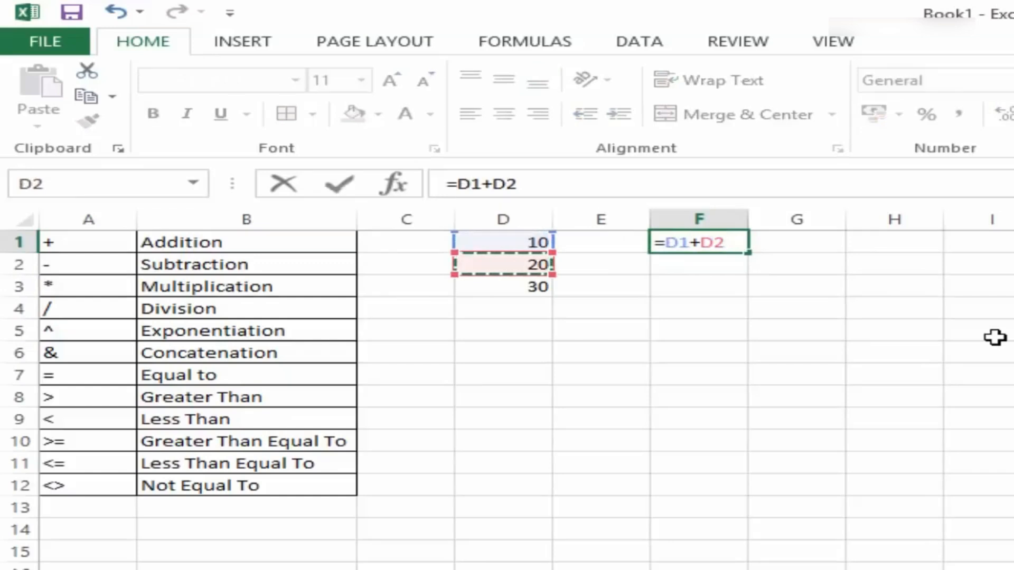
{"action": "key", "text": "Return"}
{"action": "key", "text": "Up"}
{"action": "key", "text": "Down"}
Put =D1-D2 in F2 so it shows -10.
{"action": "type", "text": "="}
{"action": "key", "text": "Left"}
{"action": "key", "text": "Left"}
{"action": "key", "text": "Up"}
{"action": "type", "text": "-"}
{"action": "key", "text": "Left"}
Put =D1*D2 in F3 so it shows 200.
{"action": "key", "text": "Left"}
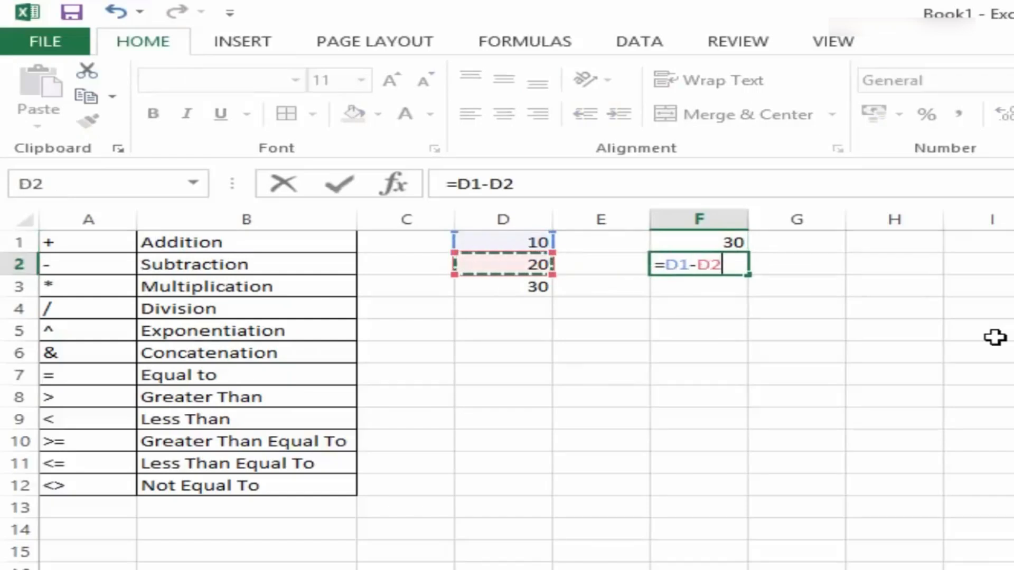
{"action": "key", "text": "Return"}
{"action": "type", "text": "="}
{"action": "key", "text": "Left"}
{"action": "key", "text": "Up"}
{"action": "key", "text": "Up"}
{"action": "key", "text": "Left"}
{"action": "type", "text": "*"}
Put =D1/D2 in F4 to give 0.5.
{"action": "key", "text": "Left"}
{"action": "key", "text": "Left"}
{"action": "key", "text": "Up"}
{"action": "key", "text": "Return"}
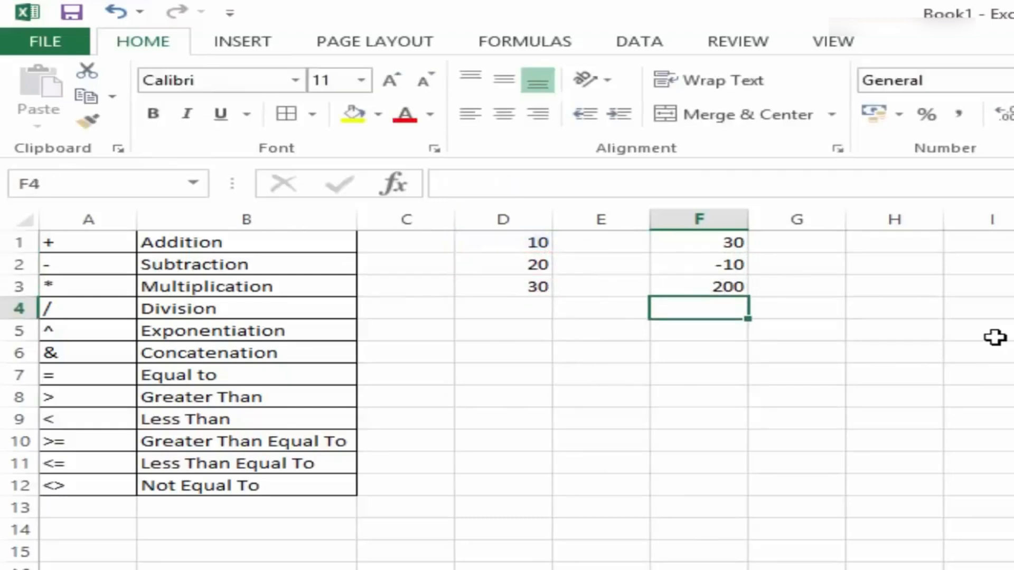
{"action": "type", "text": "="}
{"action": "key", "text": "Left"}
{"action": "key", "text": "Left"}
{"action": "key", "text": "Up"}
{"action": "key", "text": "Up"}
{"action": "key", "text": "Up"}
{"action": "type", "text": "/"}
{"action": "key", "text": "Left"}
{"action": "key", "text": "Left"}
{"action": "key", "text": "Up"}
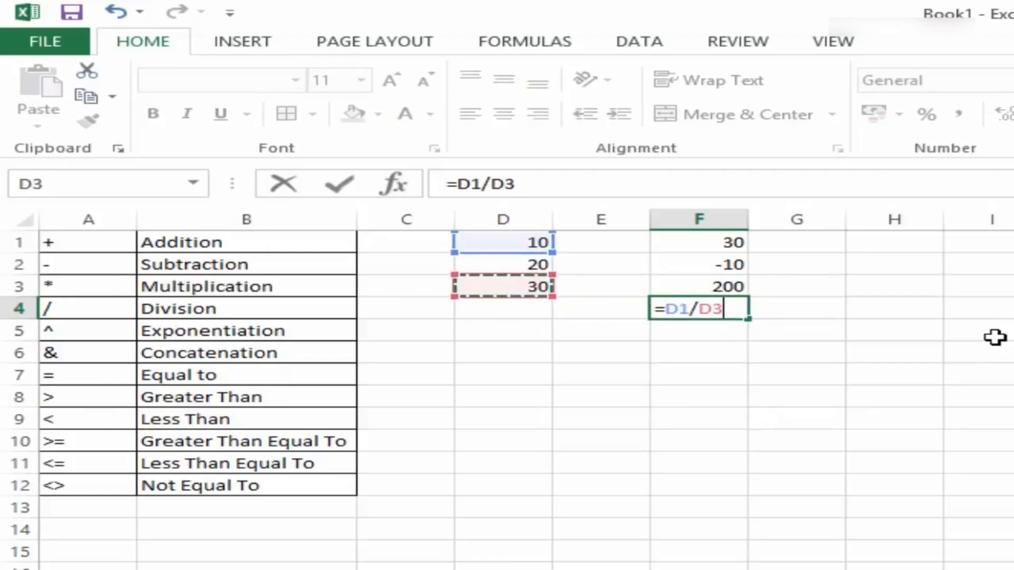
{"action": "key", "text": "Up"}
{"action": "key", "text": "Return"}
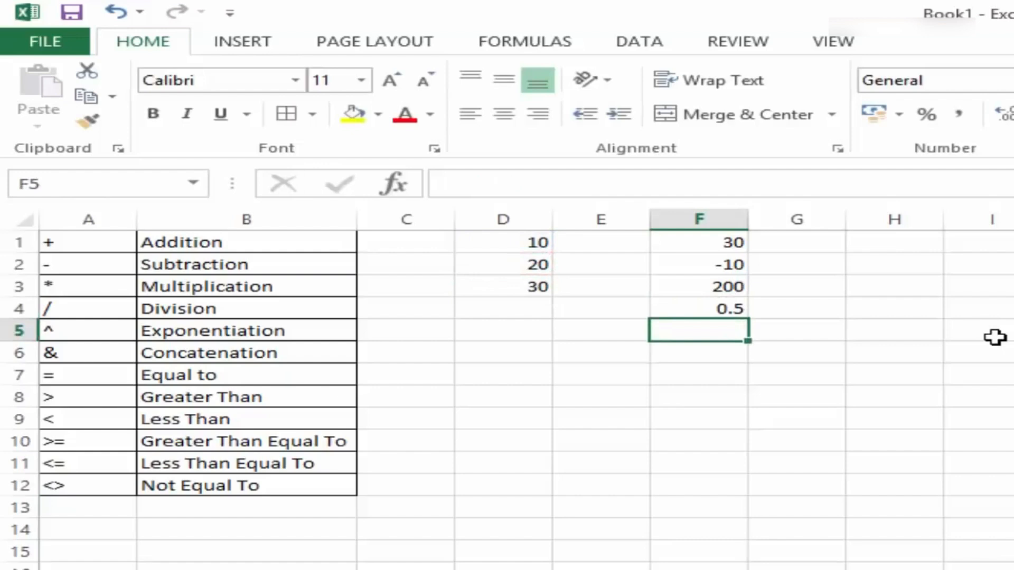
Enter 2 in D4.
{"action": "key", "text": "Left"}
{"action": "key", "text": "Left"}
{"action": "key", "text": "Up"}
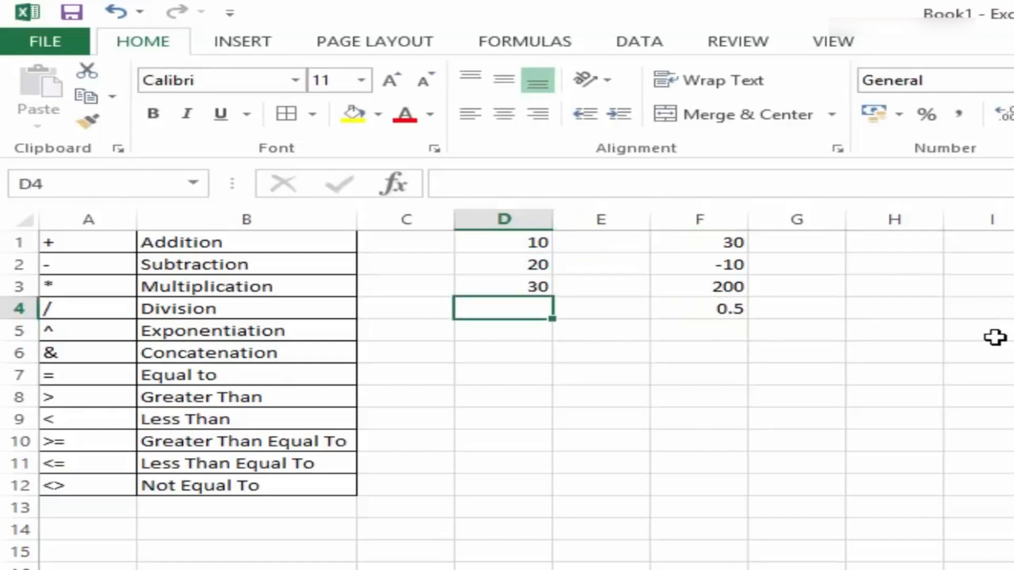
{"action": "type", "text": "2"}
{"action": "key", "text": "Right"}
{"action": "key", "text": "Right"}
{"action": "key", "text": "Down"}
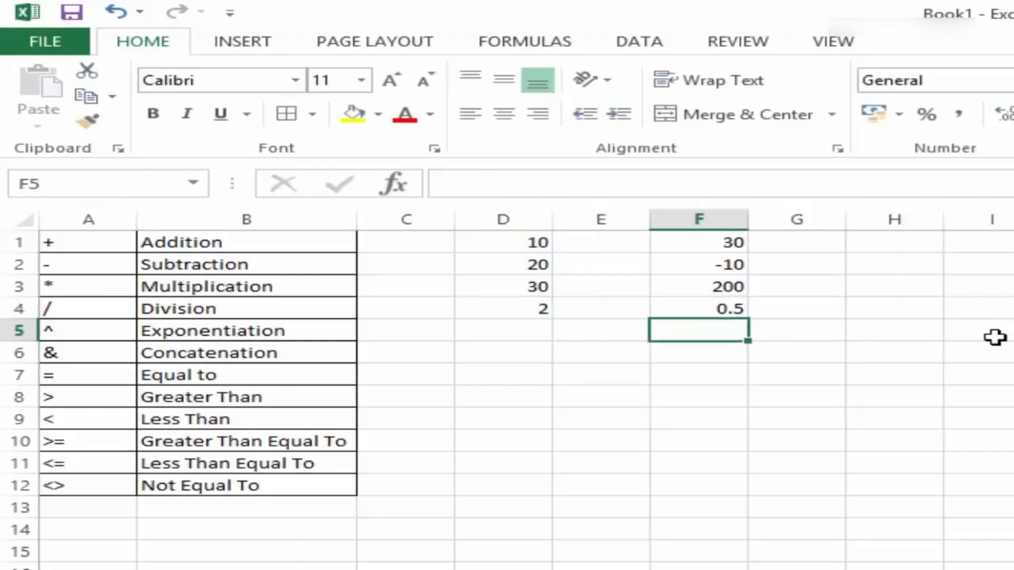
Make F5 =D1^D4 so it shows 100.
{"action": "type", "text": "="}
{"action": "key", "text": "Left"}
{"action": "key", "text": "Left"}
{"action": "key", "text": "Up"}
{"action": "key", "text": "Up"}
{"action": "key", "text": "Up"}
{"action": "key", "text": "Up"}
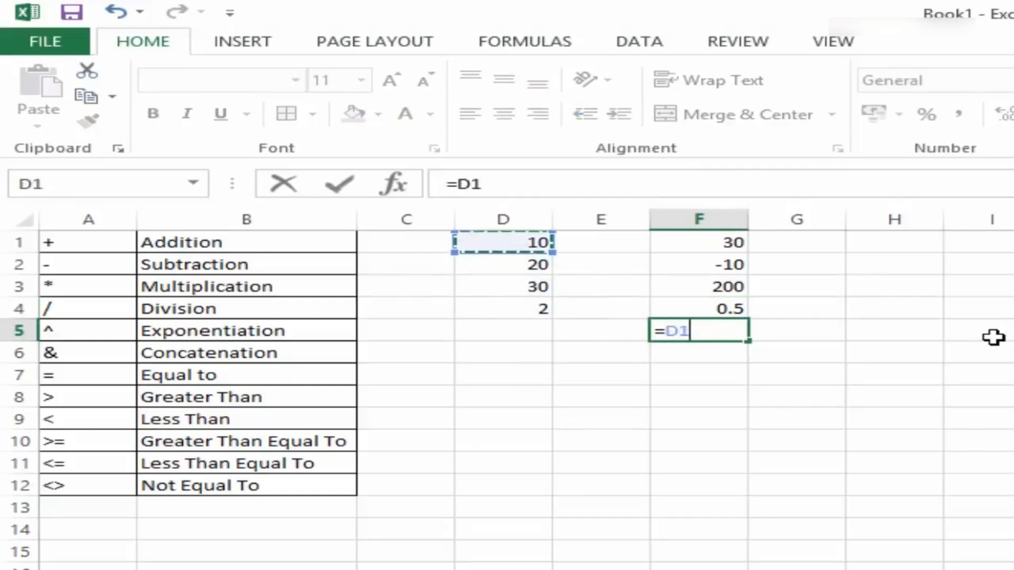
{"action": "type", "text": "^"}
{"action": "key", "text": "Left"}
{"action": "key", "text": "Left"}
{"action": "key", "text": "Up"}
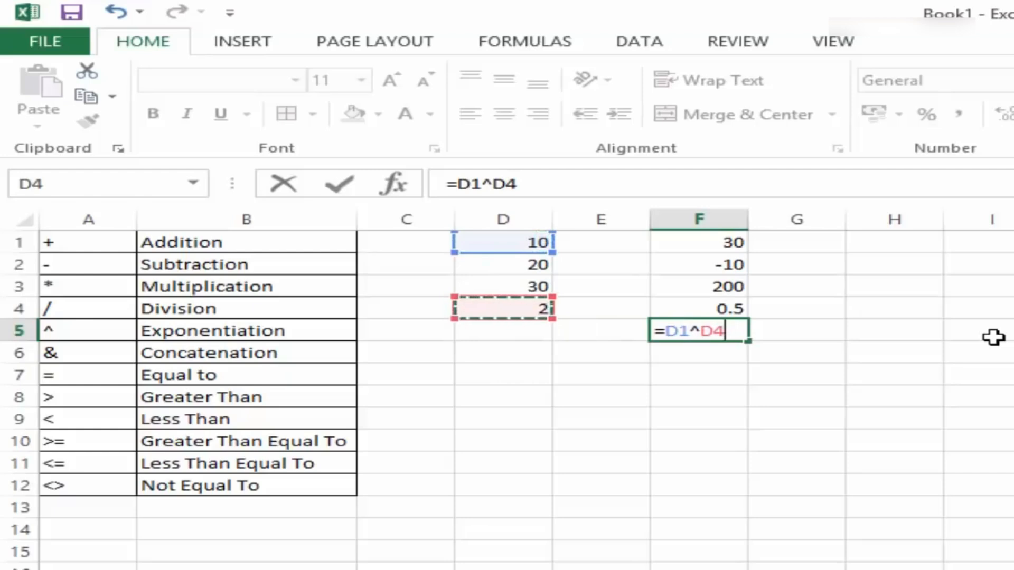
{"action": "key", "text": "Return"}
{"action": "key", "text": "Up"}
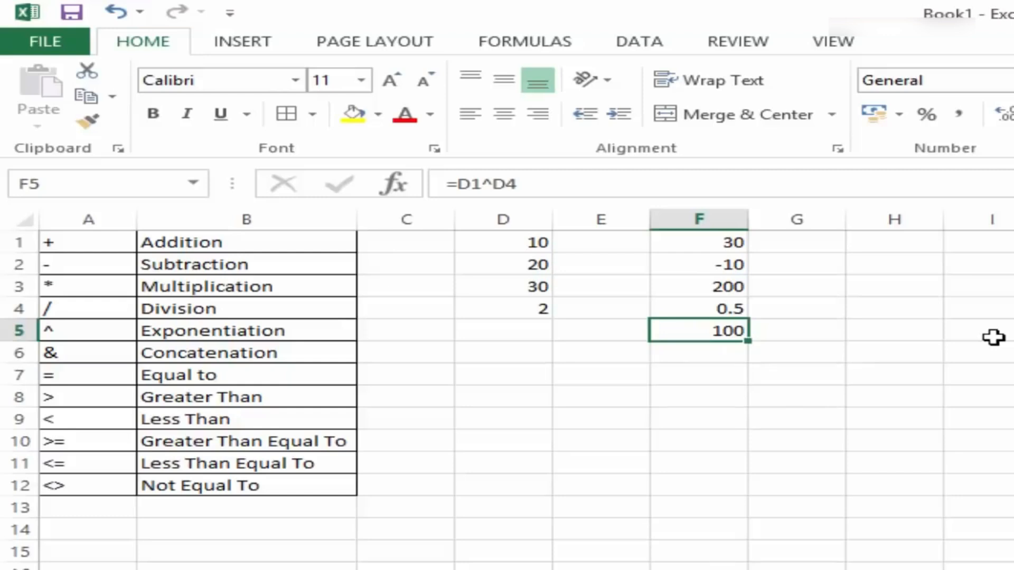
{"action": "key", "text": "Down"}
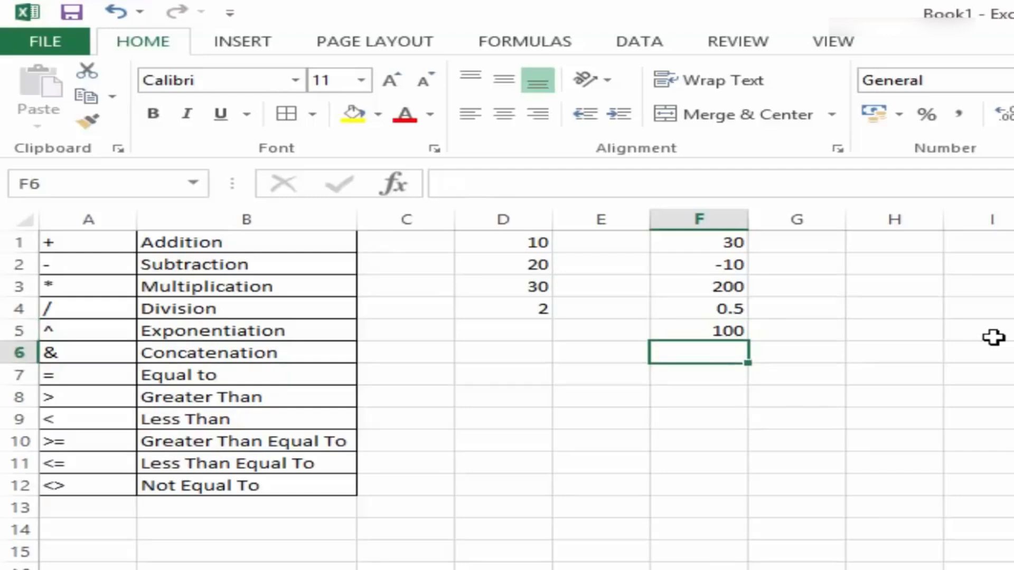
Enter =D1&D2 in F6 so it shows 1020.
{"action": "type", "text": "="}
{"action": "key", "text": "Left"}
{"action": "key", "text": "Left"}
{"action": "key", "text": "Up"}
{"action": "key", "text": "Up"}
{"action": "key", "text": "Up"}
{"action": "key", "text": "Up"}
{"action": "key", "text": "Up"}
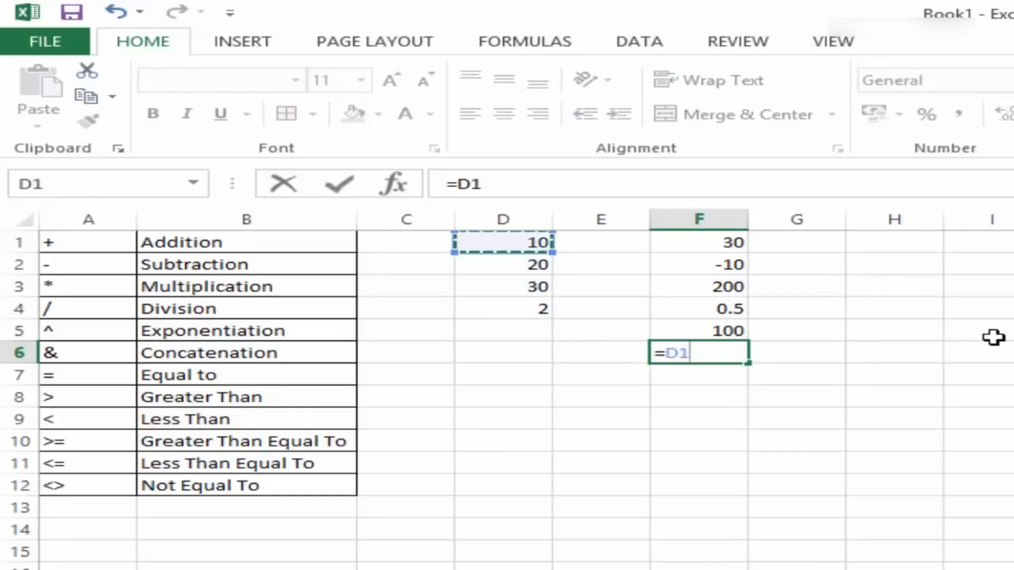
{"action": "type", "text": "&"}
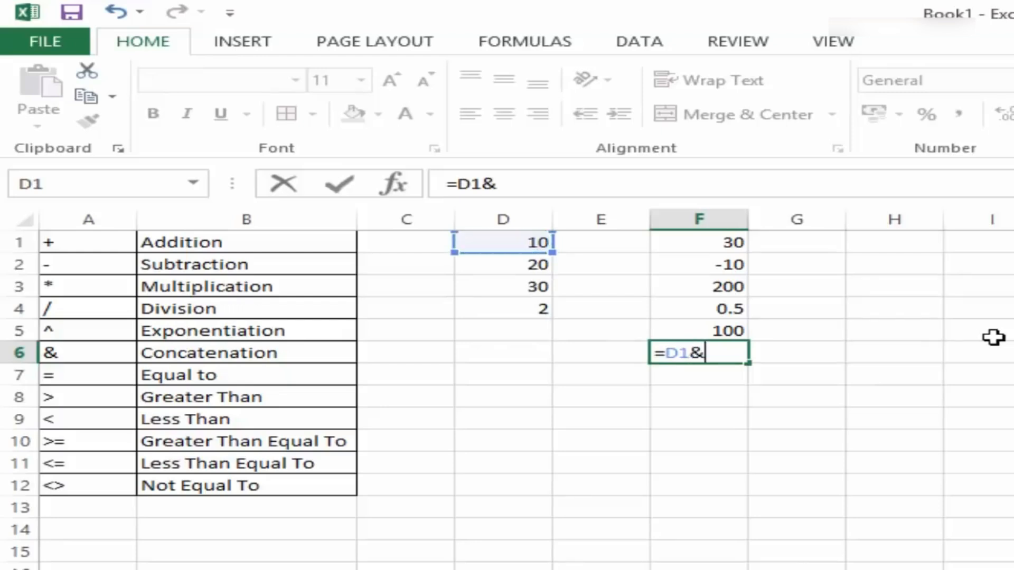
{"action": "left_click", "coordinate": [509, 268]}
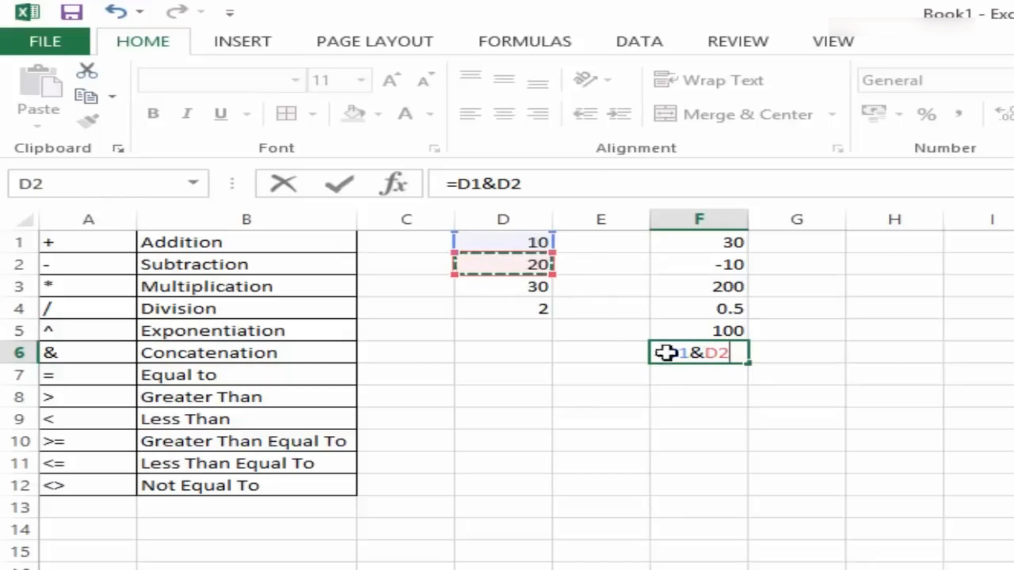
{"action": "key", "text": "Up"}
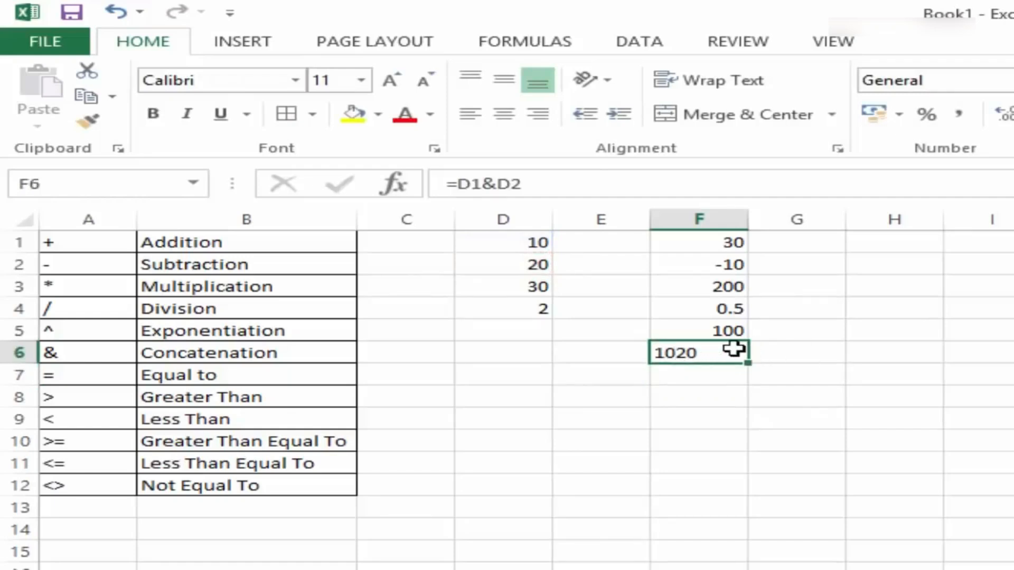
Enter a first name in H1 and a surname in I1.
{"action": "left_click", "coordinate": [887, 243]}
{"action": "type", "text": "Sumit"}
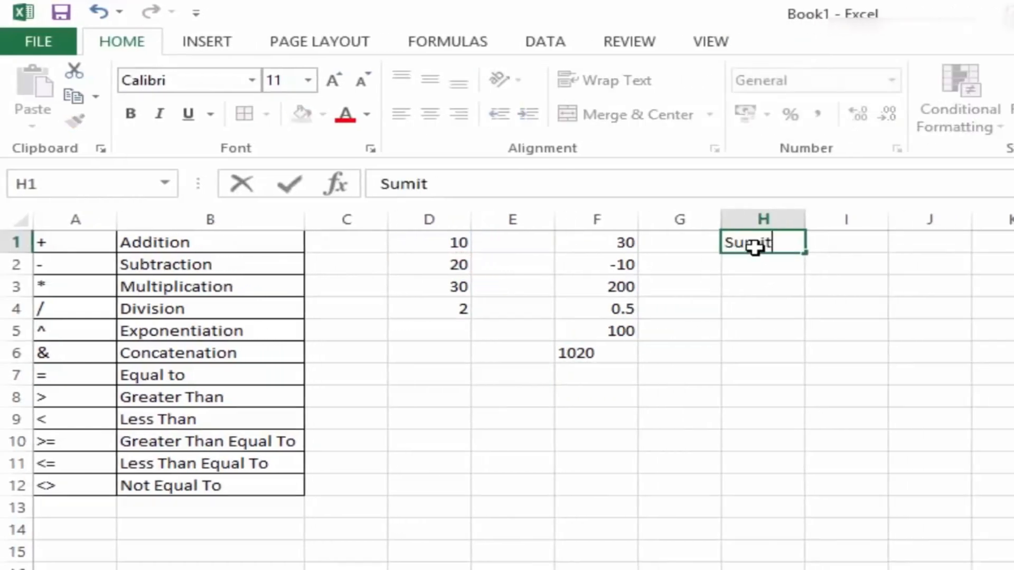
{"action": "key", "text": "Tab"}
{"action": "type", "text": "Bansa"}
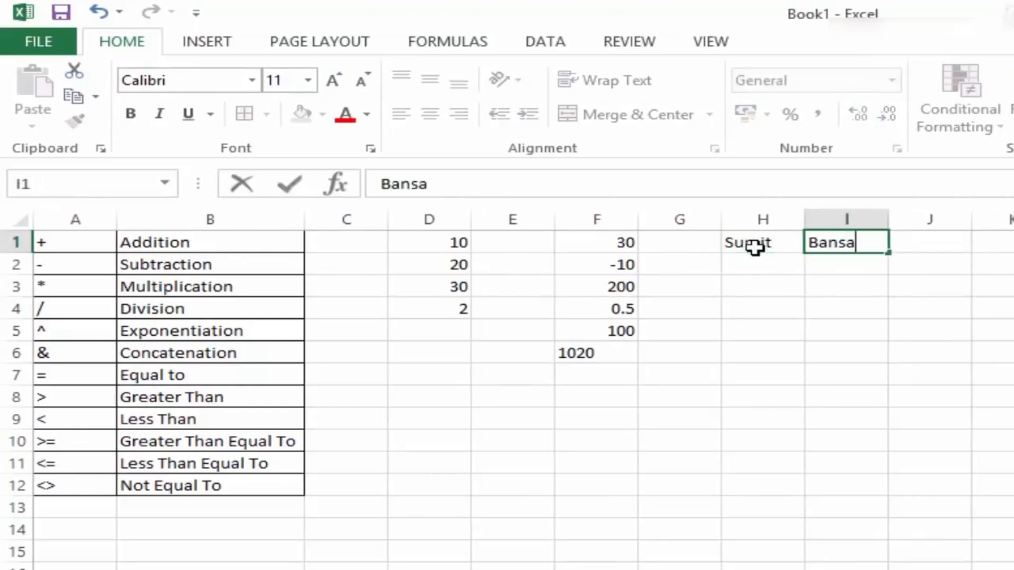
{"action": "key", "text": "Return"}
{"action": "key", "text": "Return"}
{"action": "key", "text": "Left"}
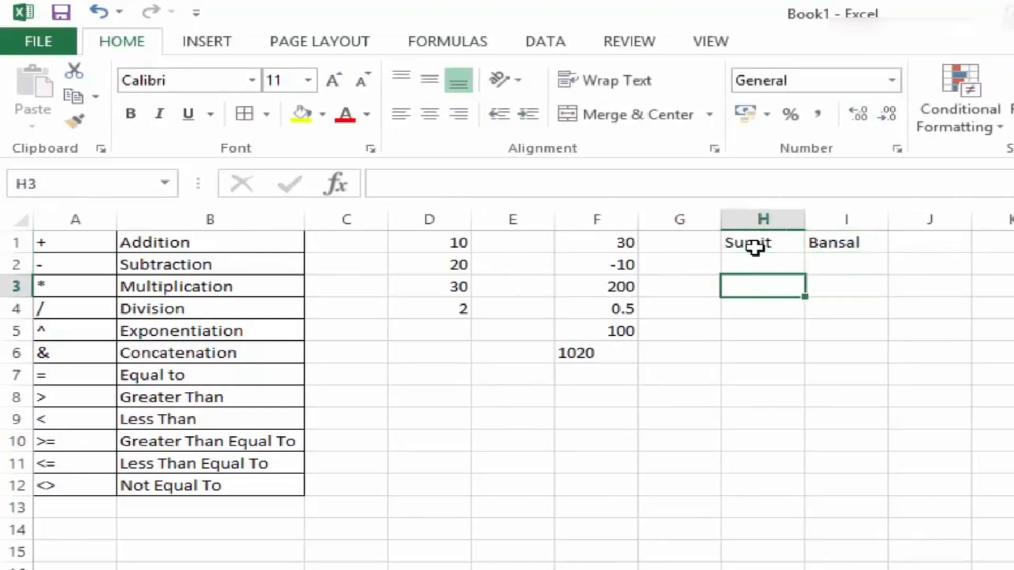
Join the two names in H3 with =H1&I1.
{"action": "type", "text": "="}
{"action": "left_click", "coordinate": [754, 246]}
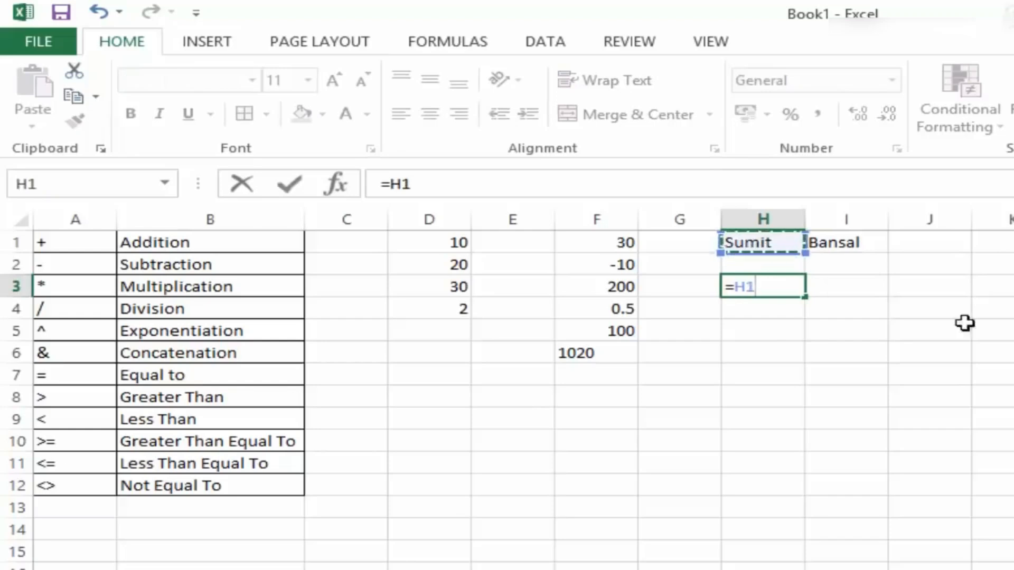
{"action": "type", "text": "&"}
{"action": "left_click", "coordinate": [866, 243]}
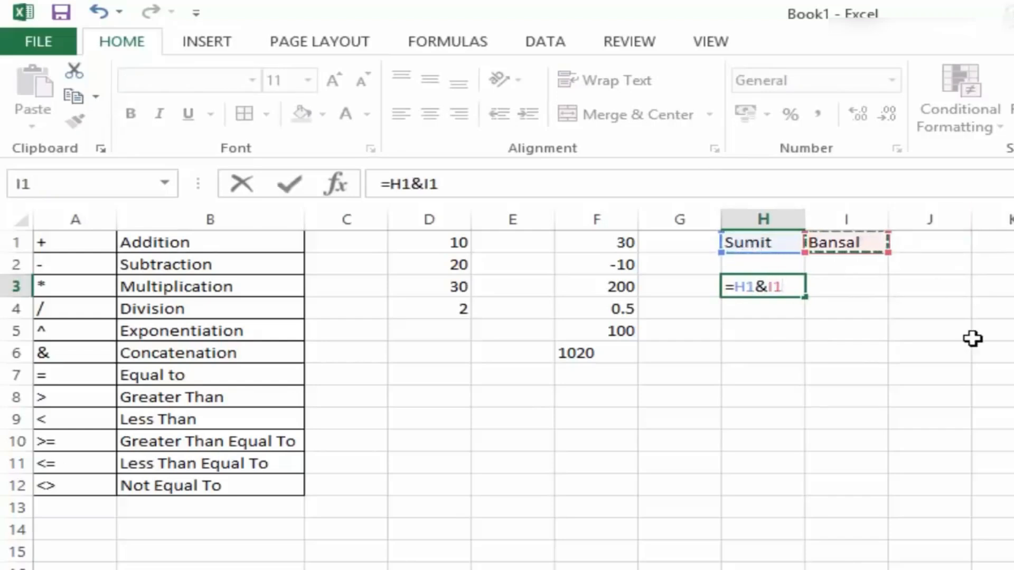
{"action": "key", "text": "ctrl+Return"}
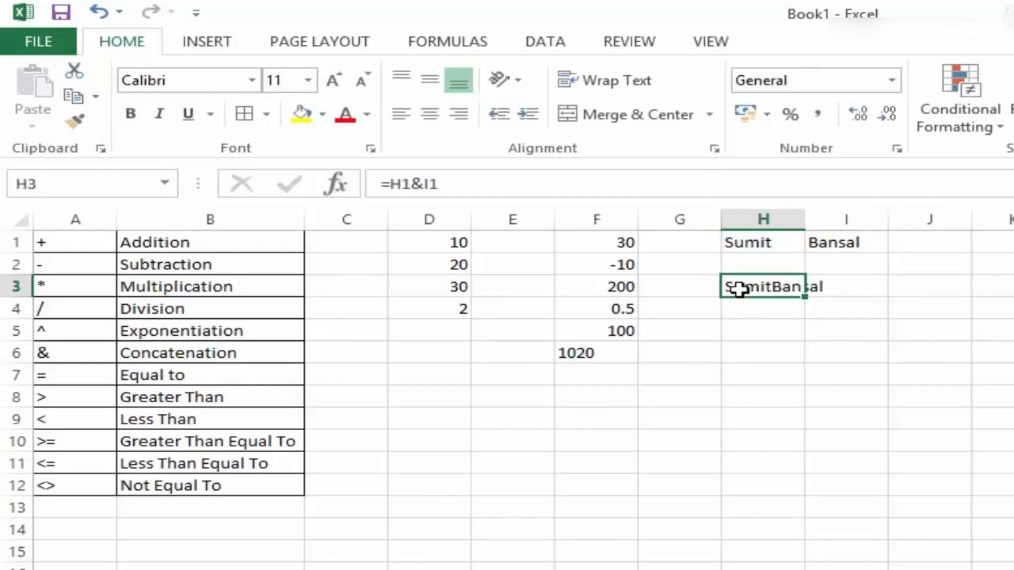
Edit H3 to =H1&" "&I1 so a space separates the names.
{"action": "double_click", "coordinate": [791, 290]}
{"action": "key", "text": "Left"}
{"action": "key", "text": "Left"}
{"action": "type", "text": "\" \"&"}
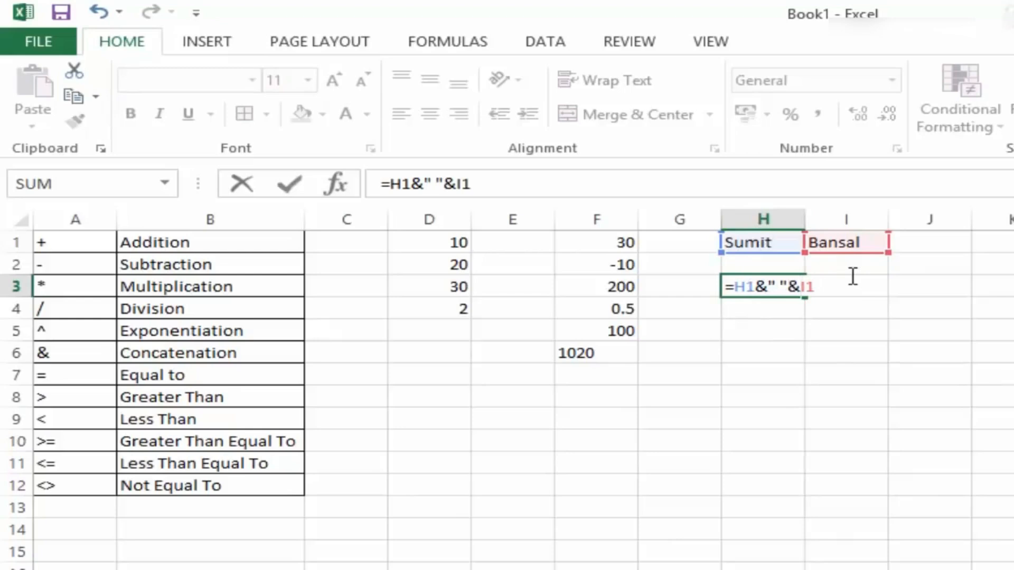
{"action": "key", "text": "Return"}
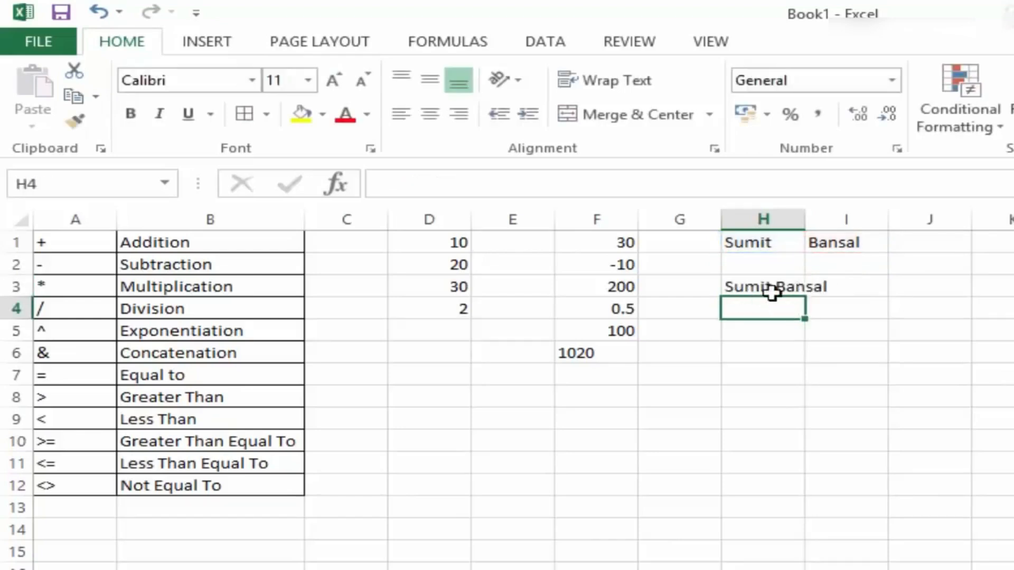
Clear H1:I3 and enter =D1=D2 in F7, returning FALSE.
{"action": "left_click_drag", "start_coordinate": [758, 244], "coordinate": [833, 283]}
{"action": "key", "text": "Delete"}
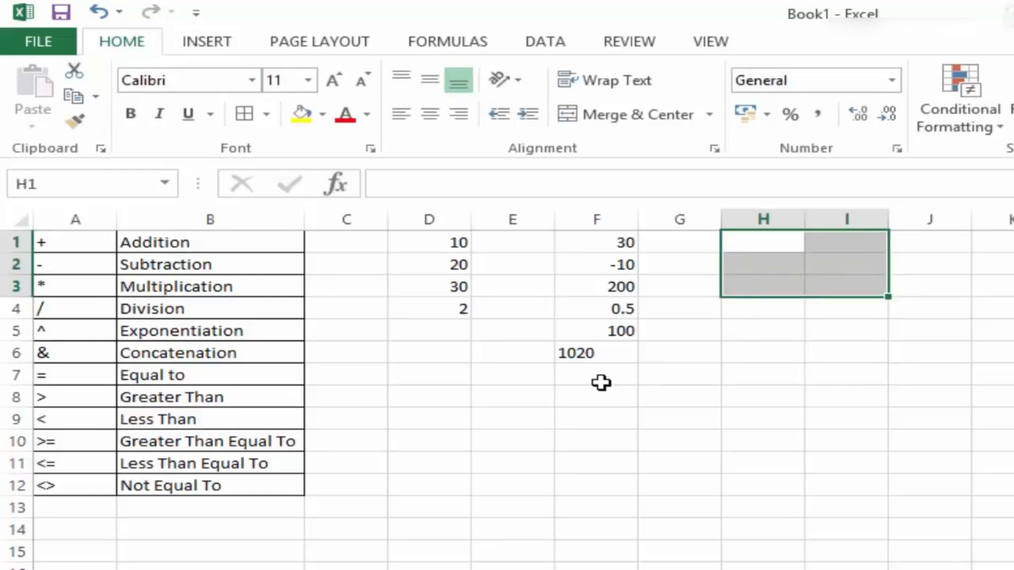
{"action": "left_click", "coordinate": [625, 377]}
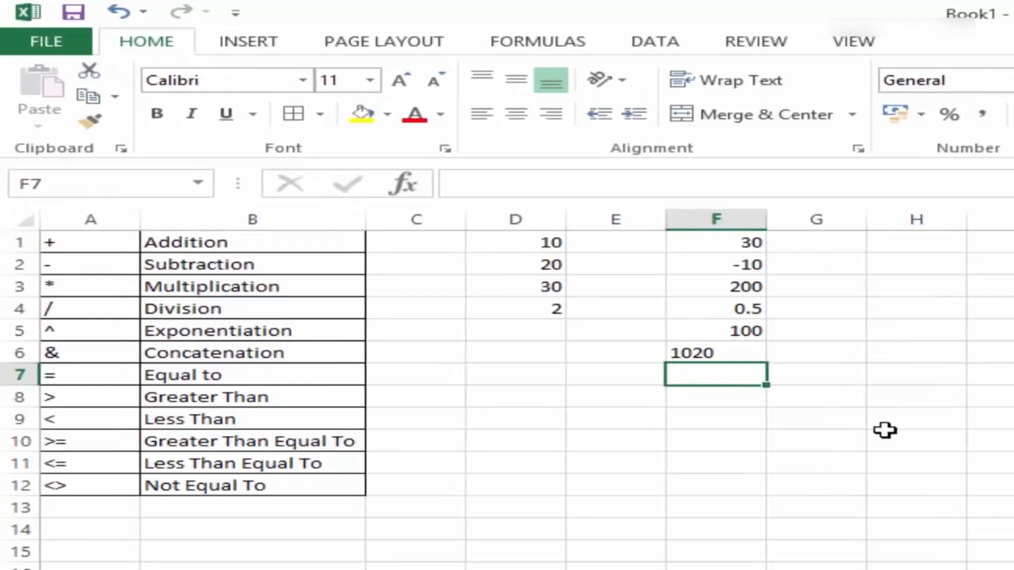
{"action": "type", "text": "="}
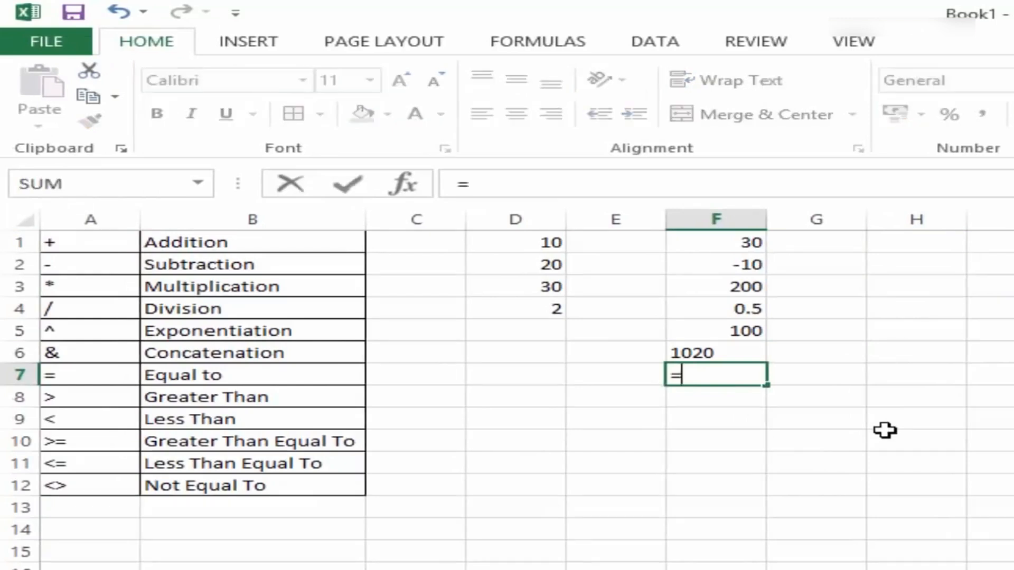
{"action": "left_click", "coordinate": [544, 245]}
{"action": "type", "text": "="}
{"action": "left_click", "coordinate": [536, 264]}
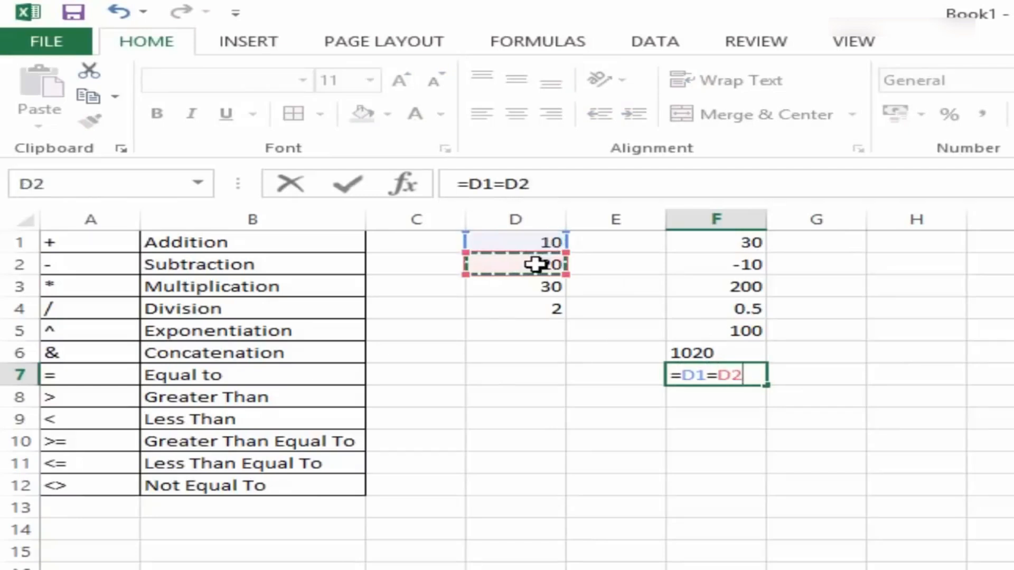
{"action": "key", "text": "Return"}
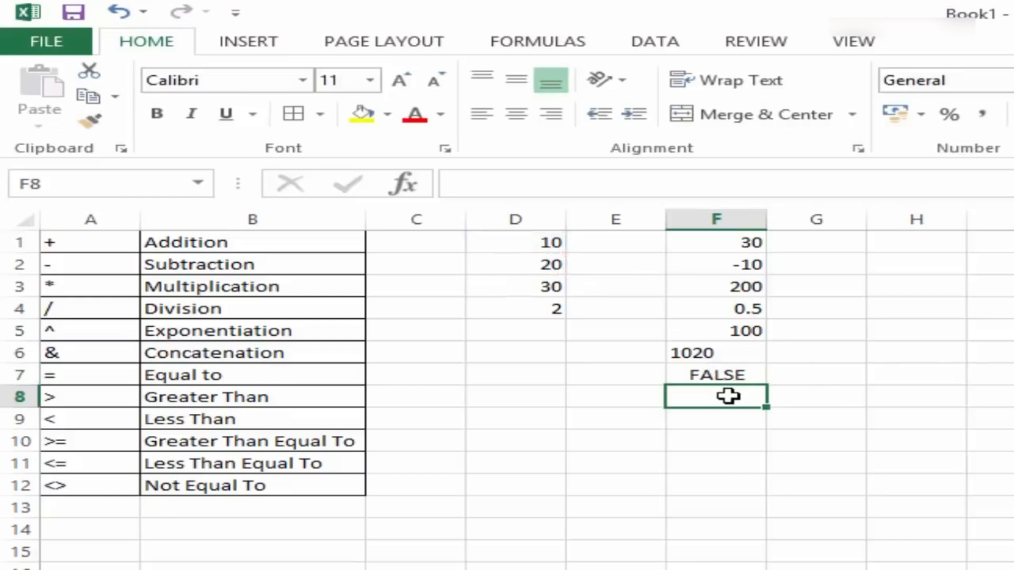
Change D2 to 10 to see F7 turn TRUE, then undo back to 20.
{"action": "left_click", "coordinate": [543, 267]}
{"action": "type", "text": "10"}
{"action": "key", "text": "Return"}
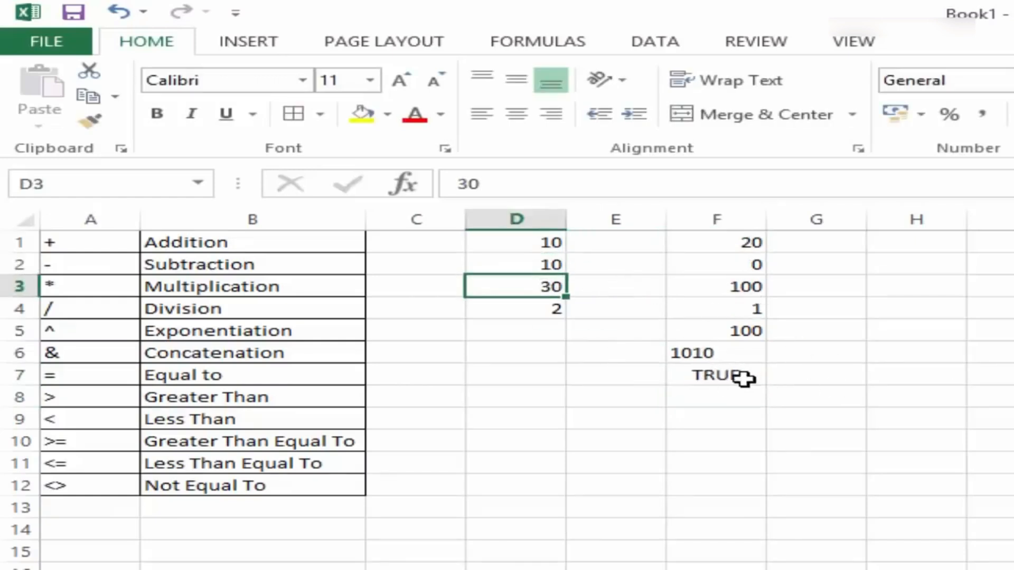
{"action": "key", "text": "ctrl+z"}
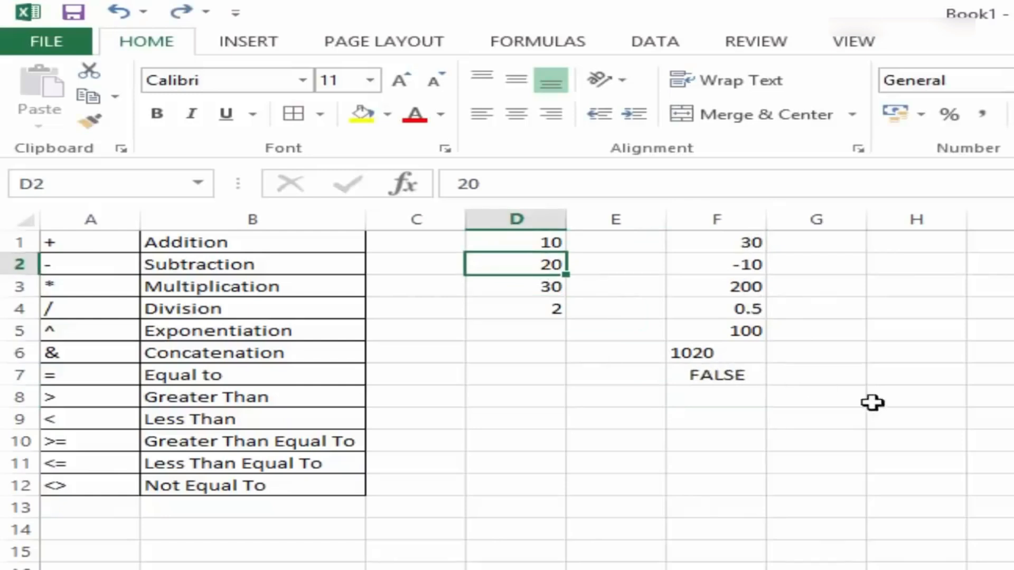
{"action": "left_click", "coordinate": [727, 396]}
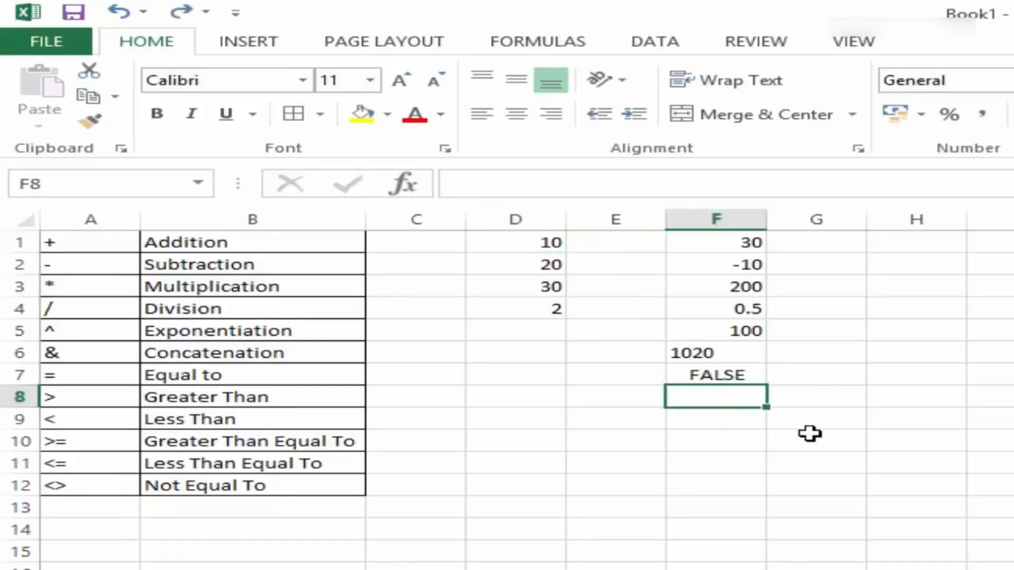
Enter =D1>D2 in F8, returning FALSE.
{"action": "type", "text": "="}
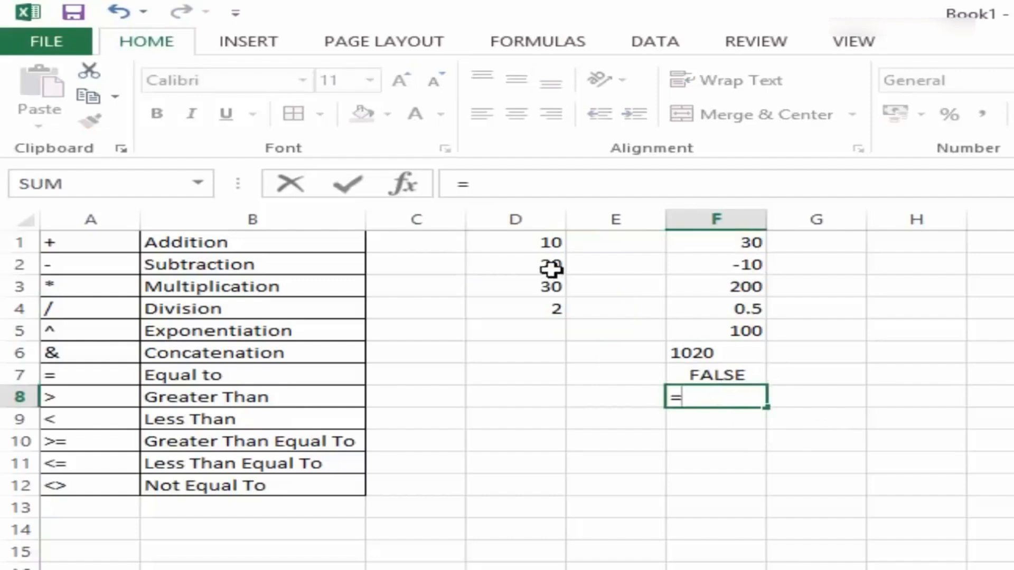
{"action": "left_click", "coordinate": [524, 245]}
{"action": "type", "text": ">"}
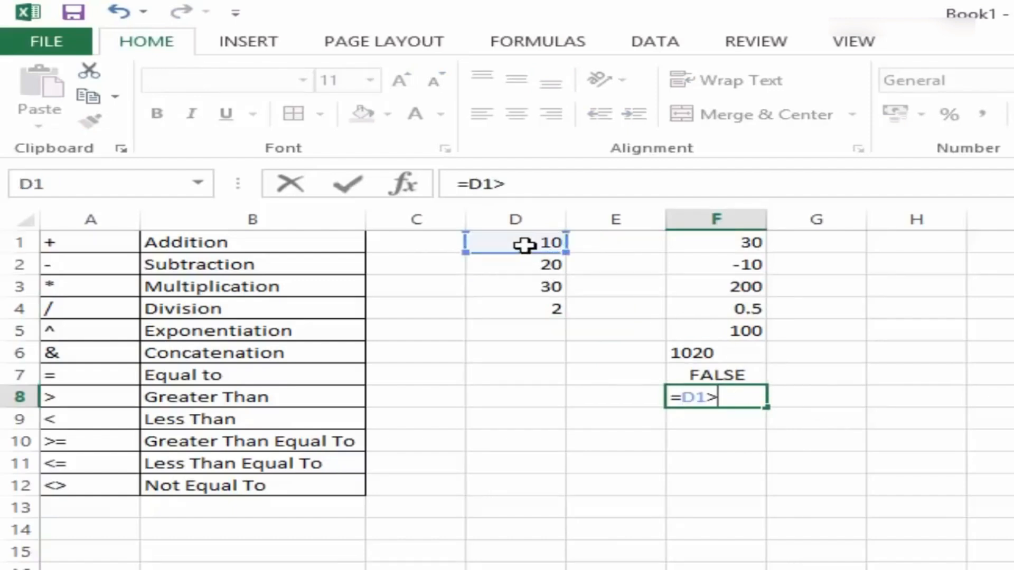
{"action": "left_click", "coordinate": [527, 264]}
{"action": "key", "text": "Return"}
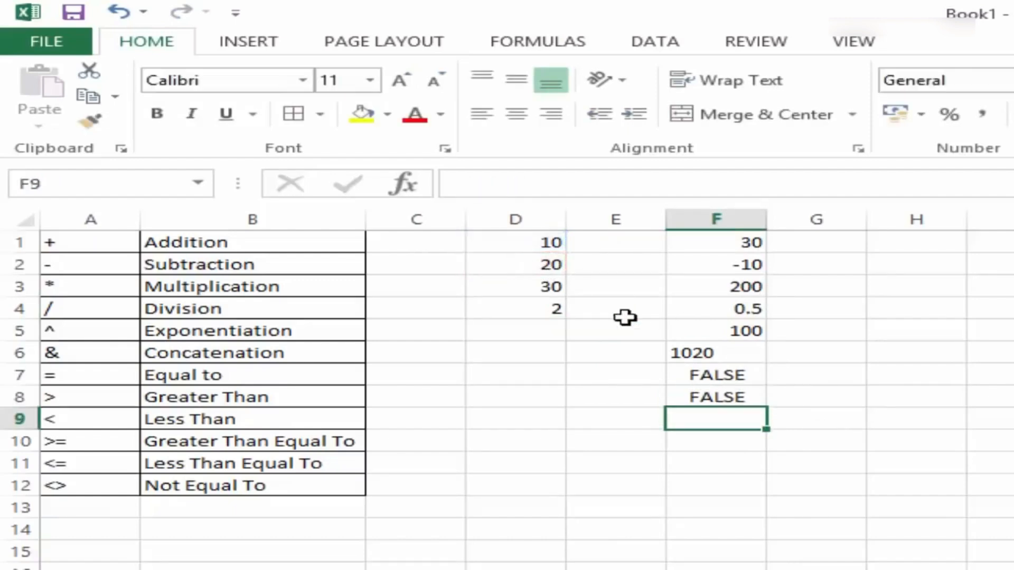
Enter =D1<D2 in F9, returning TRUE.
{"action": "key", "text": "F2"}
{"action": "type", "text": "="}
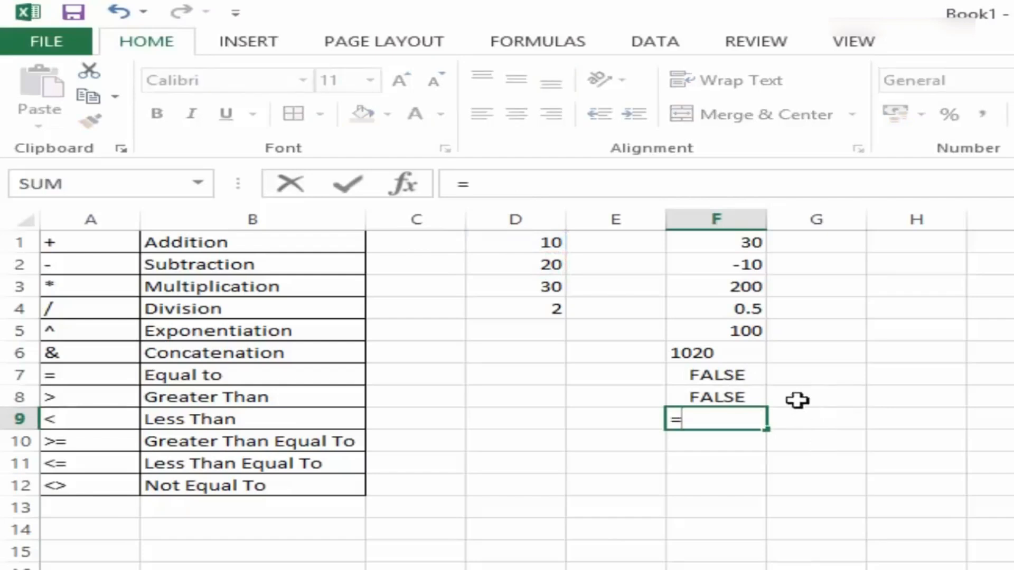
{"action": "left_click", "coordinate": [550, 244]}
{"action": "type", "text": "<"}
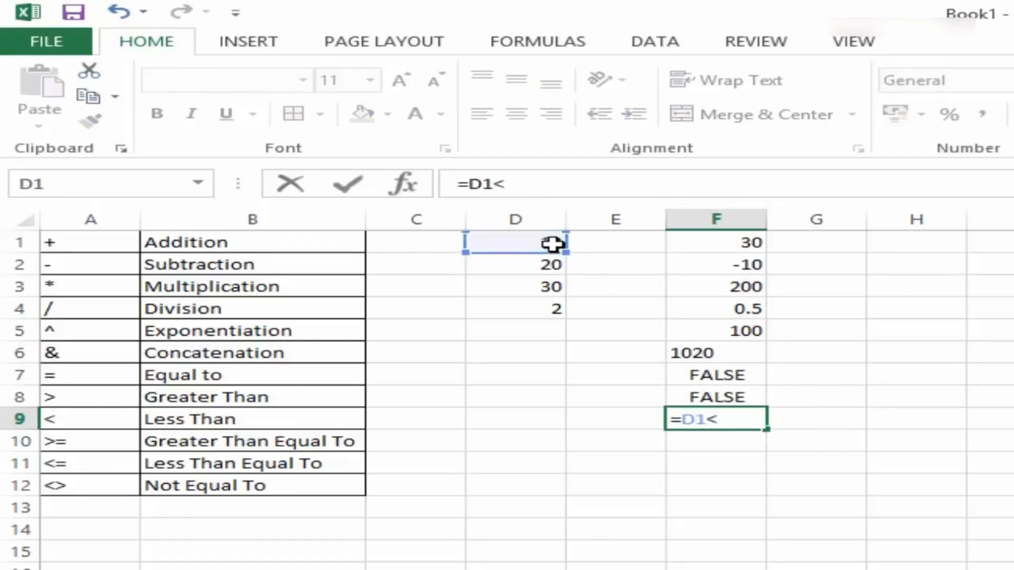
{"action": "left_click", "coordinate": [544, 263]}
{"action": "key", "text": "Return"}
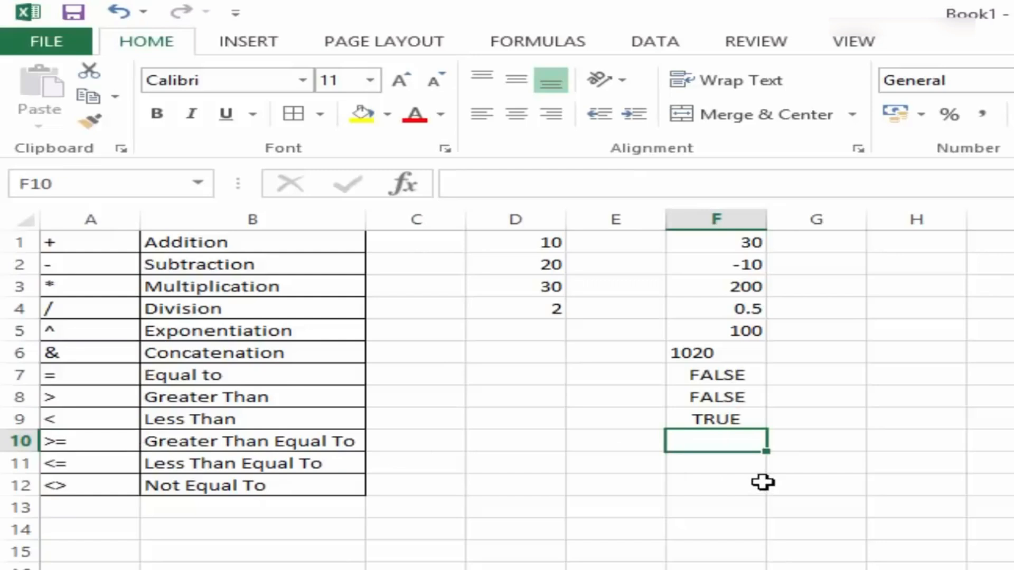
Set D5 to 10.1.
{"action": "left_click", "coordinate": [533, 330]}
{"action": "type", "text": "10.1"}
{"action": "key", "text": "Return"}
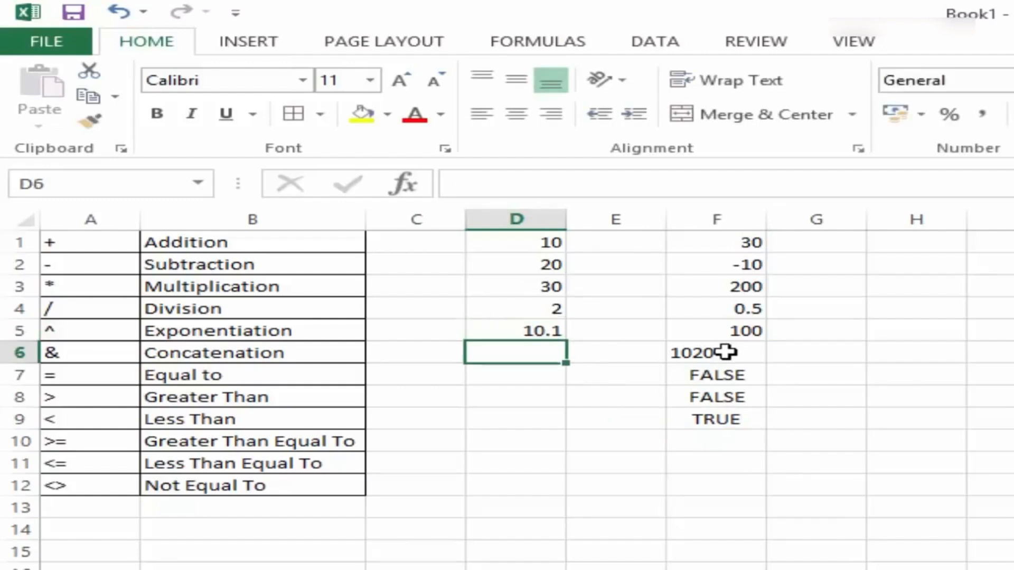
Enter the greater-than-or-equal test =D5>=D1 in F10, returning TRUE.
{"action": "left_click", "coordinate": [708, 442]}
{"action": "type", "text": "="}
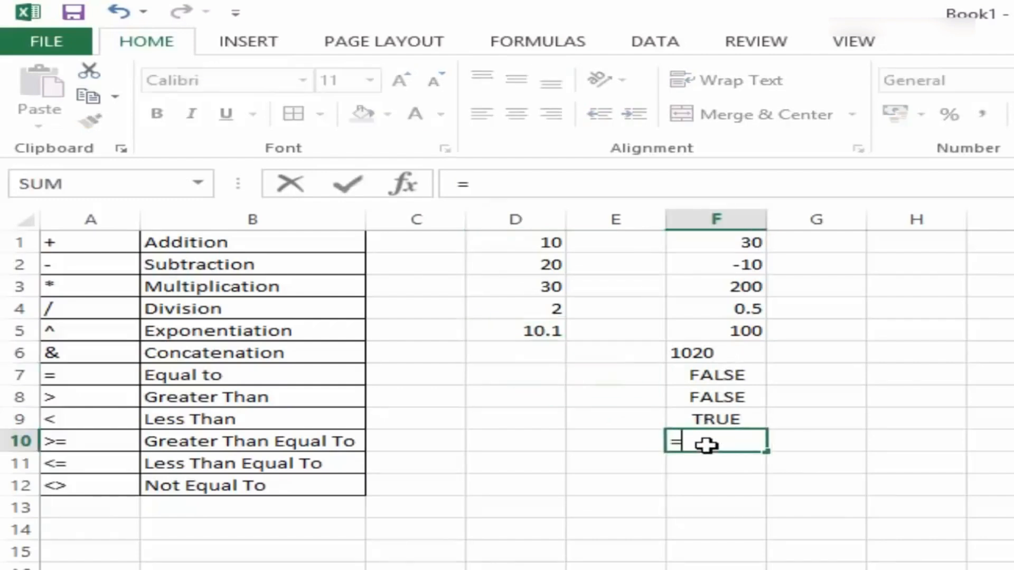
{"action": "left_click", "coordinate": [543, 243]}
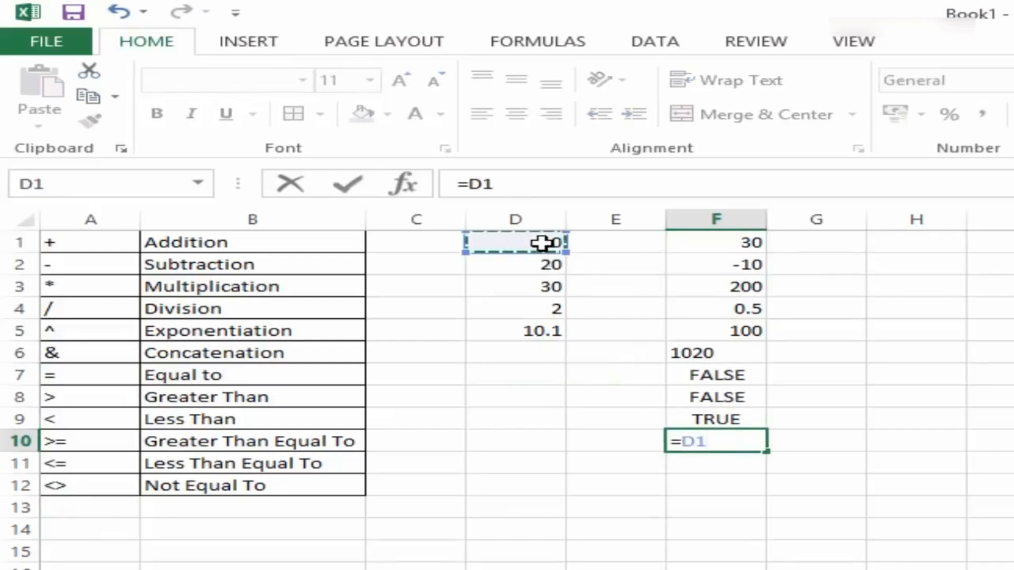
{"action": "key", "text": "BackSpace"}
{"action": "key", "text": "BackSpace"}
{"action": "left_click", "coordinate": [533, 333]}
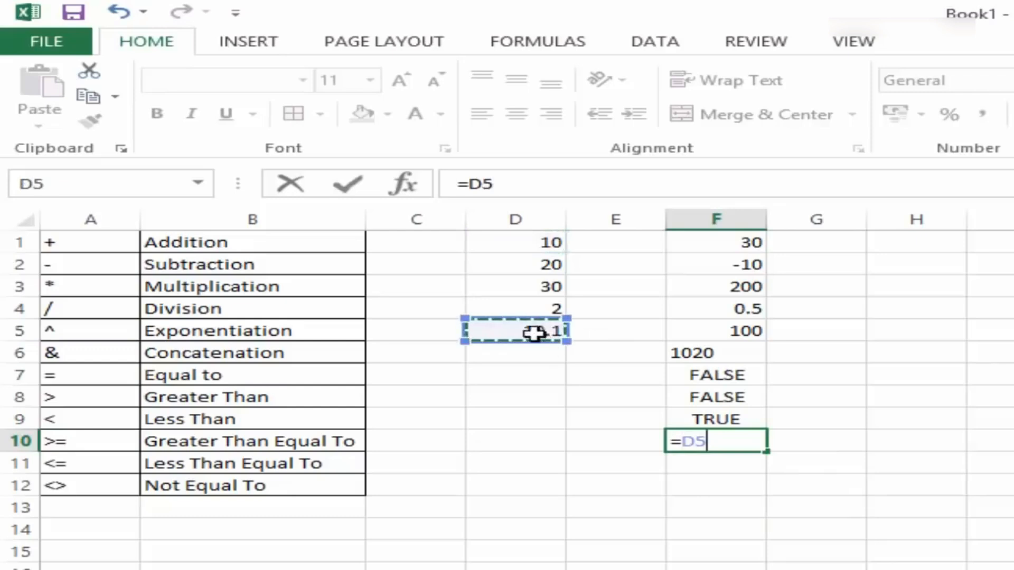
{"action": "type", "text": ">="}
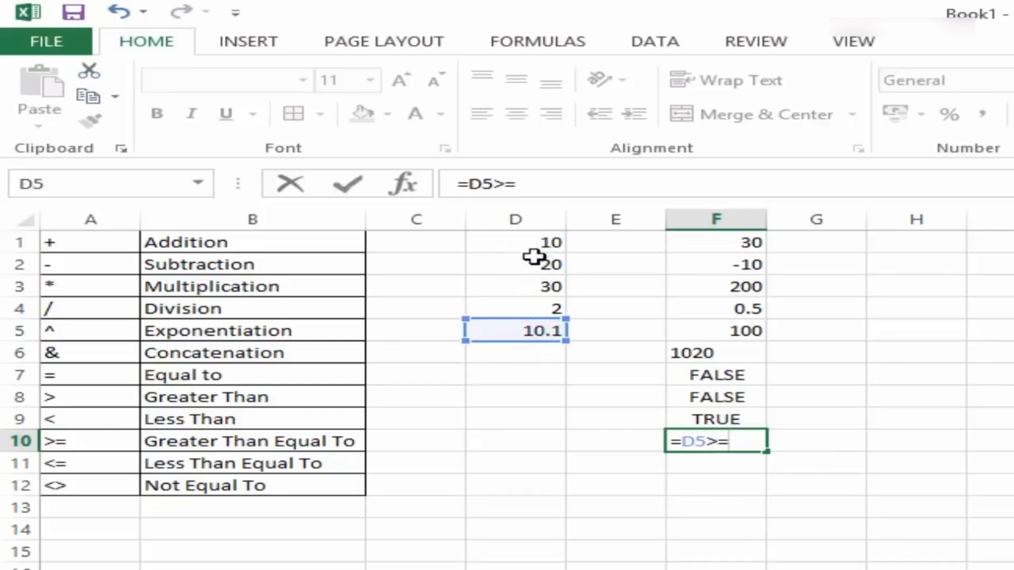
{"action": "left_click", "coordinate": [533, 243]}
{"action": "key", "text": "Return"}
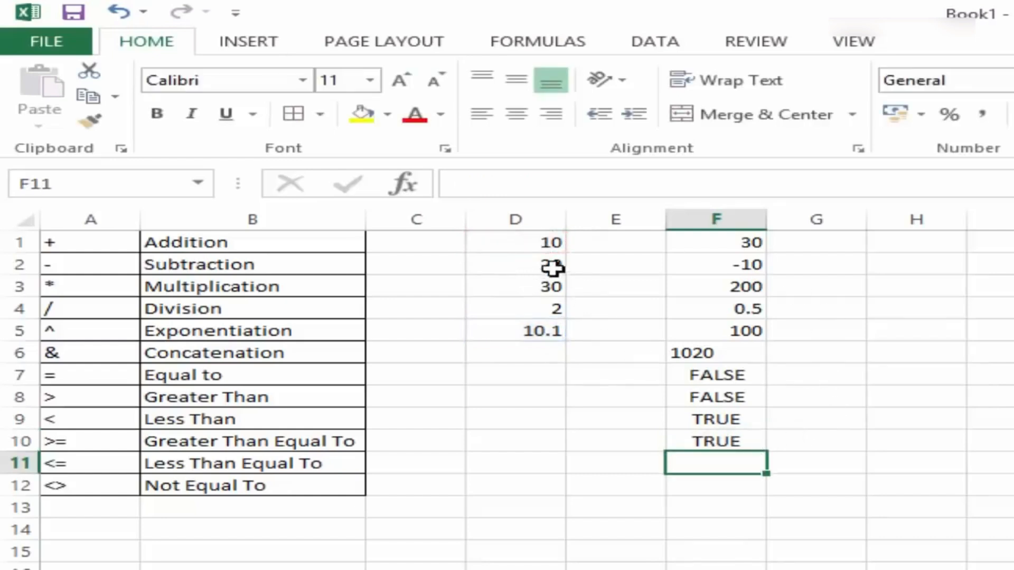
Temporarily change D1 to 10.1, recheck F10's result, then undo so D1 is back at 10.
{"action": "left_click", "coordinate": [537, 244]}
{"action": "double_click", "coordinate": [537, 244]}
{"action": "type", "text": ".1"}
{"action": "key", "text": "Return"}
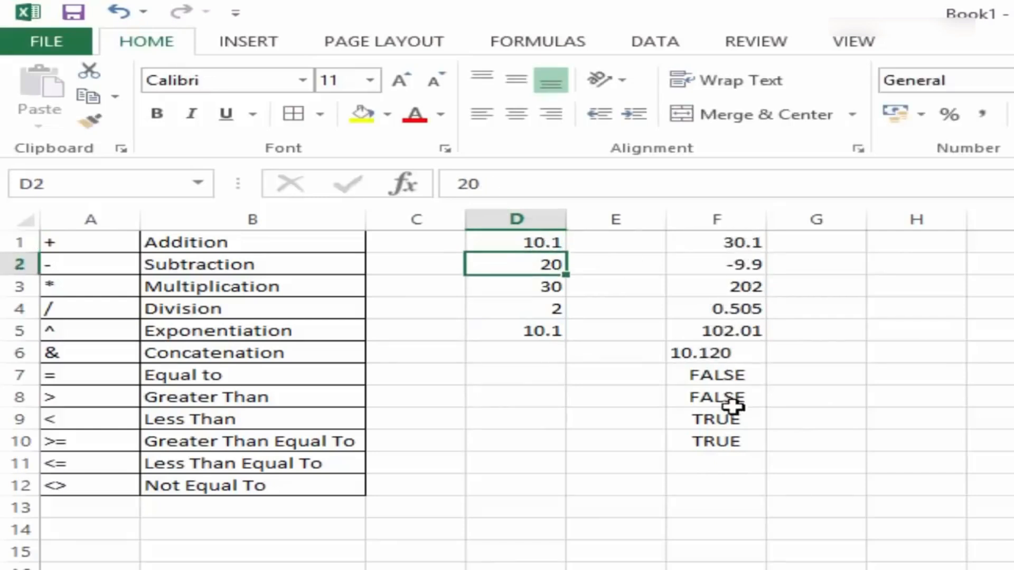
{"action": "left_click", "coordinate": [715, 441]}
{"action": "double_click", "coordinate": [744, 448]}
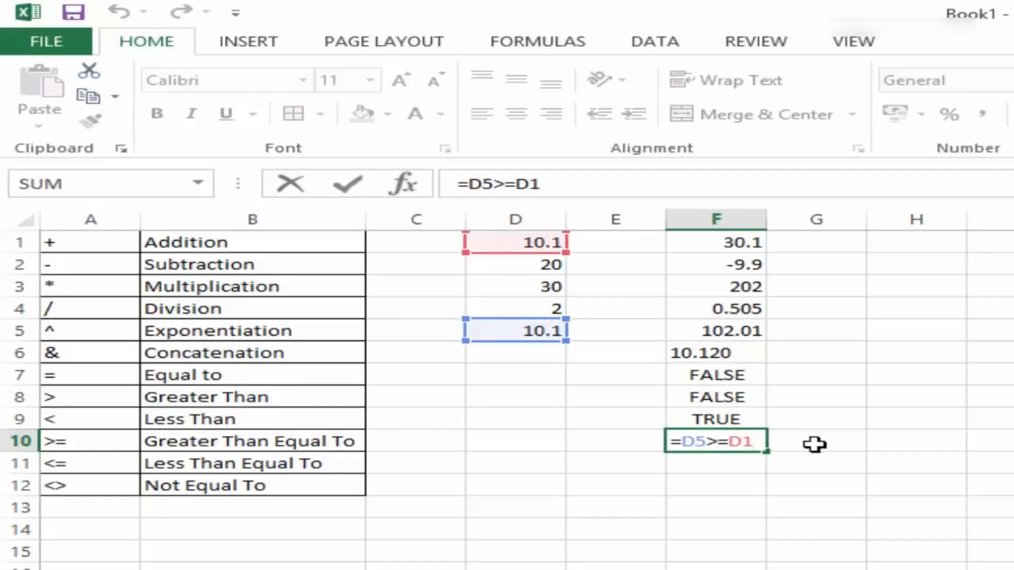
{"action": "key", "text": "Return"}
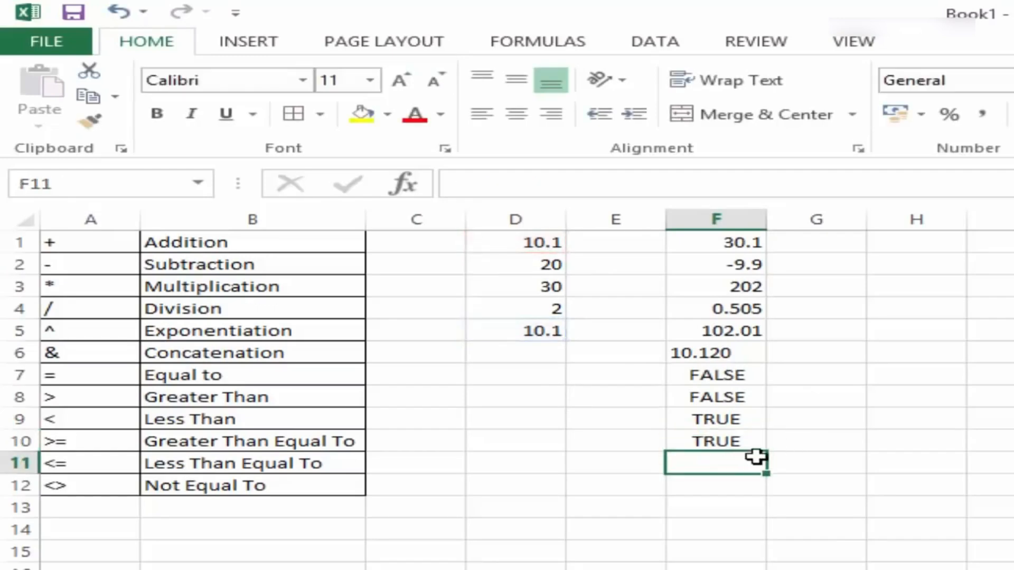
{"action": "key", "text": "ctrl+z"}
{"action": "left_click", "coordinate": [745, 461]}
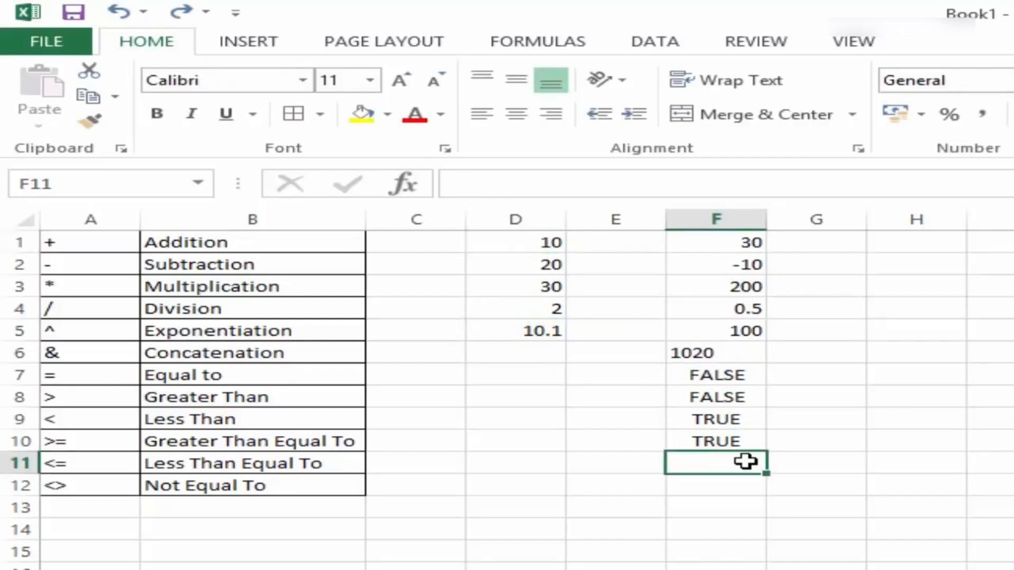
Enter the less-than-or-equal test =D1<=D5 in F11, then change D5 to 9.9.
{"action": "type", "text": "="}
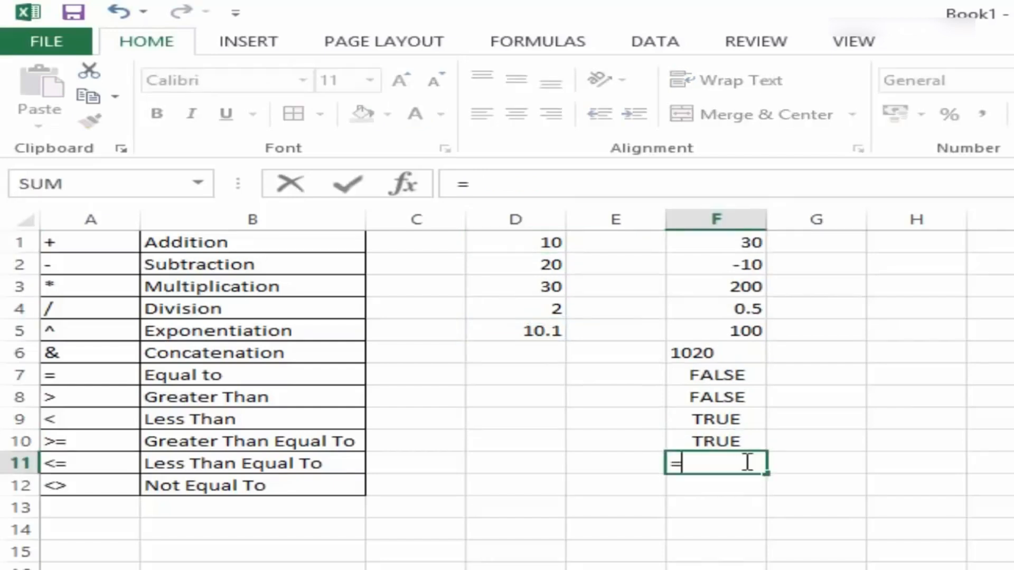
{"action": "left_click", "coordinate": [504, 246]}
{"action": "type", "text": "<="}
{"action": "left_click", "coordinate": [554, 324]}
{"action": "key", "text": "Return"}
{"action": "left_click", "coordinate": [563, 336]}
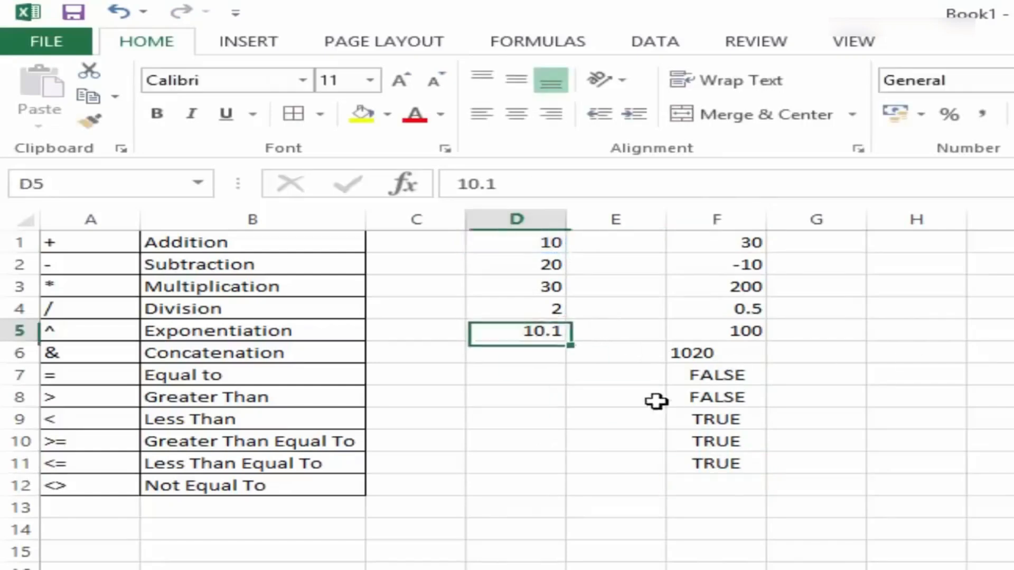
{"action": "type", "text": "9.9"}
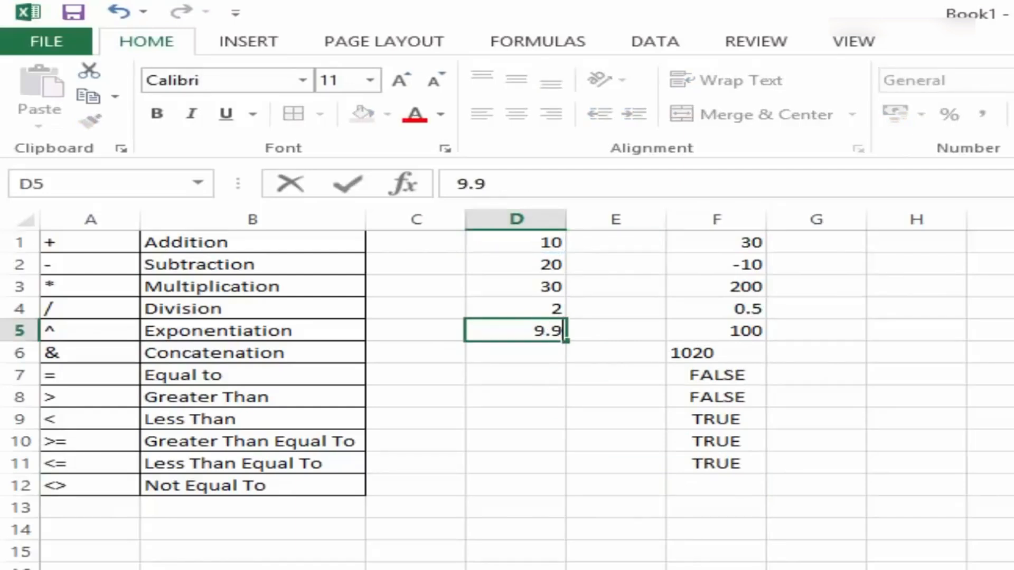
{"action": "key", "text": "Return"}
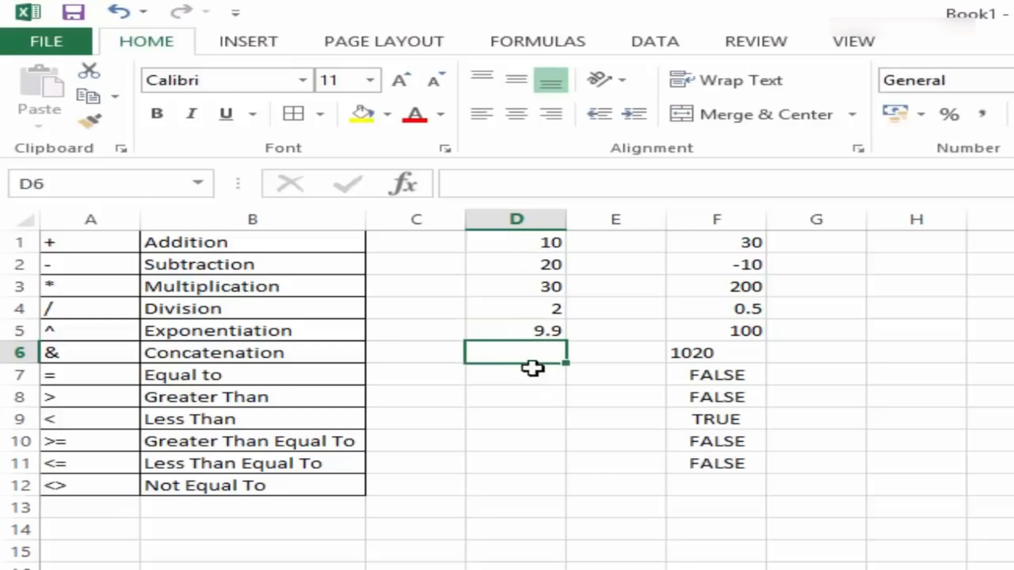
Enter the not-equal test =D1<>D5 in F12, returning TRUE.
{"action": "left_click", "coordinate": [715, 488]}
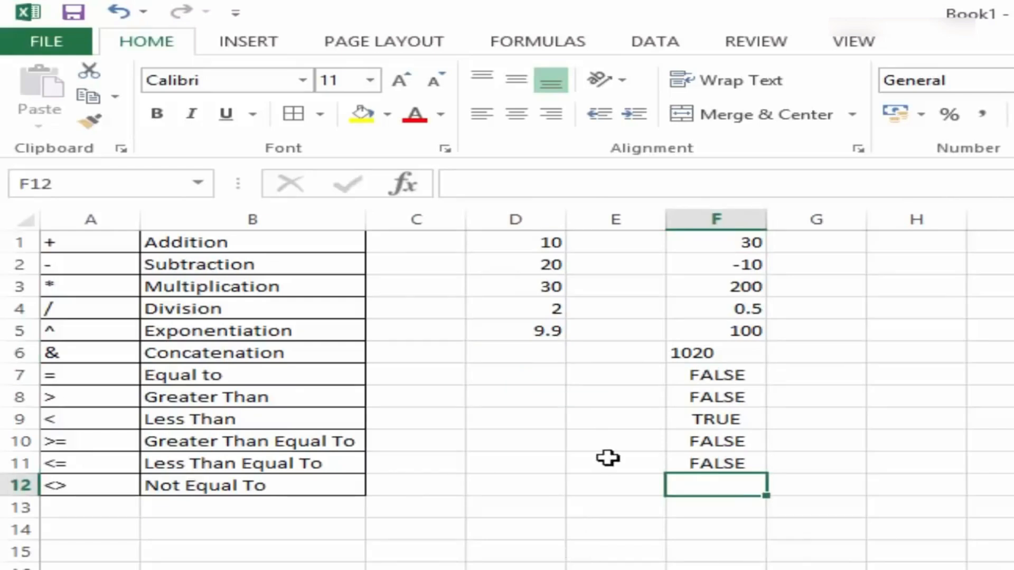
{"action": "type", "text": "="}
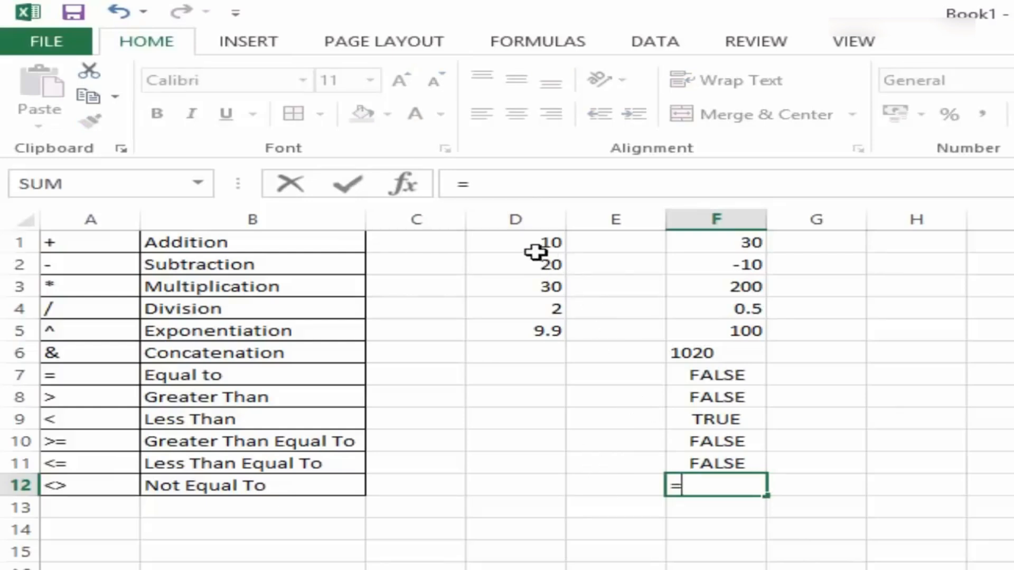
{"action": "left_click", "coordinate": [553, 244]}
{"action": "type", "text": "<>"}
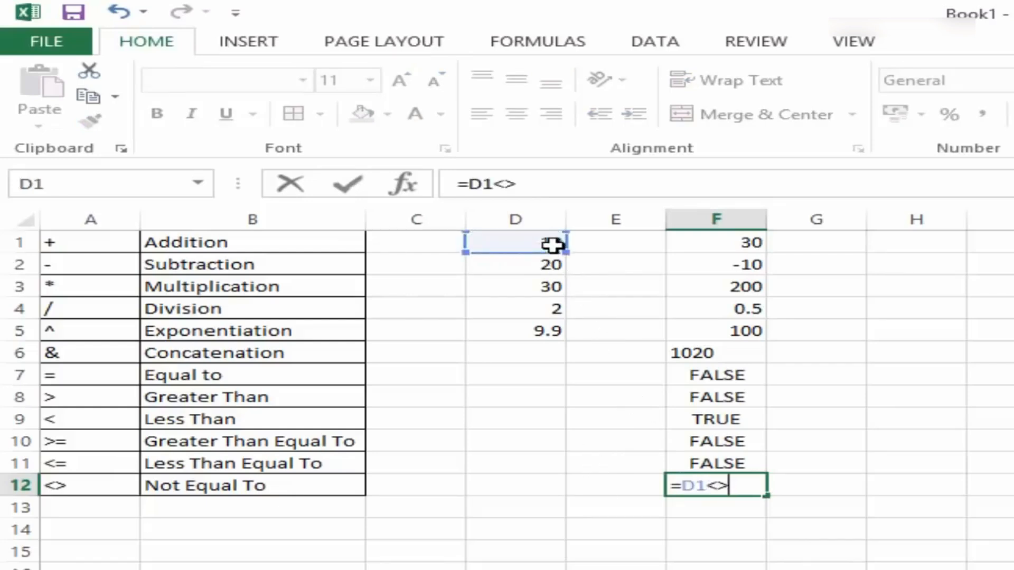
{"action": "left_click", "coordinate": [528, 330]}
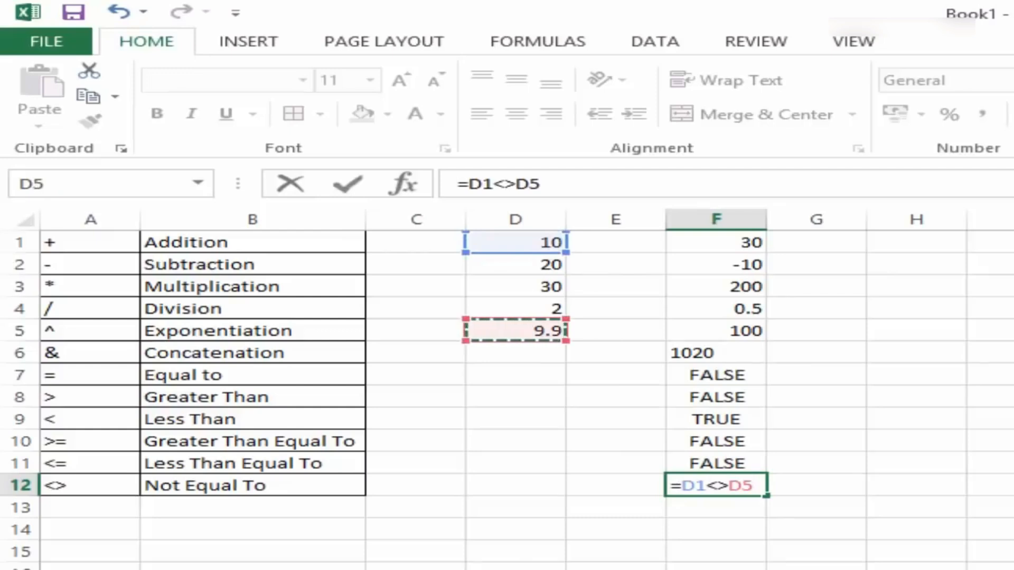
{"action": "key", "text": "Return"}
{"action": "key", "text": "Up"}
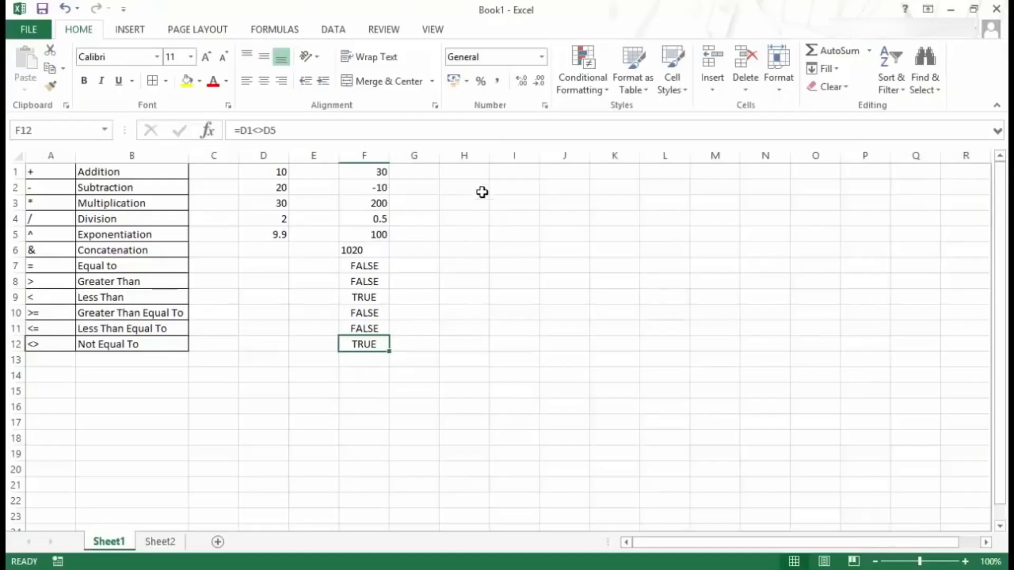
Build =D1*D4+D2/D4*D1 in H1 from the column D cells, giving 120.
{"action": "left_click", "coordinate": [478, 171]}
{"action": "type", "text": "="}
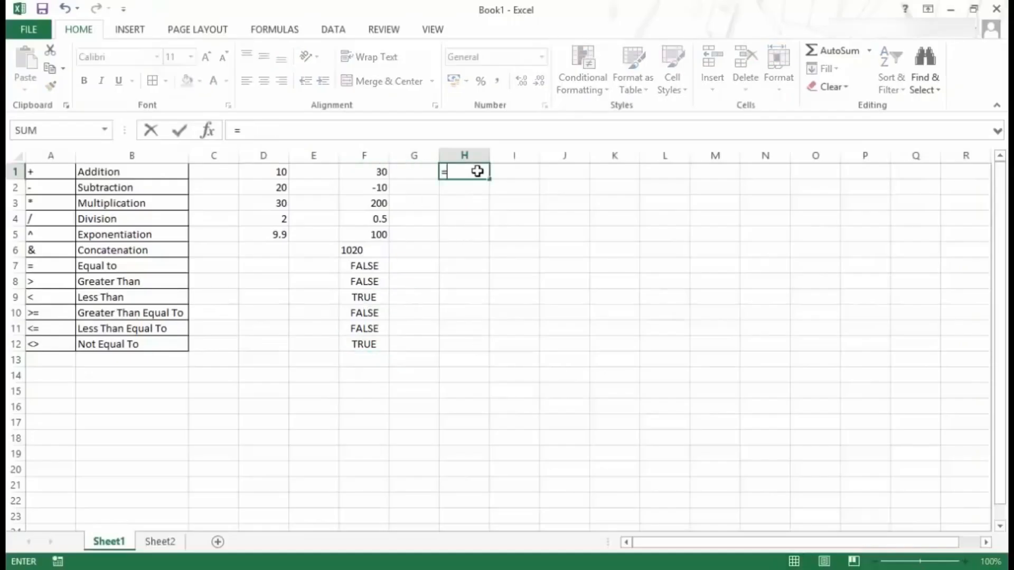
{"action": "left_click", "coordinate": [278, 169]}
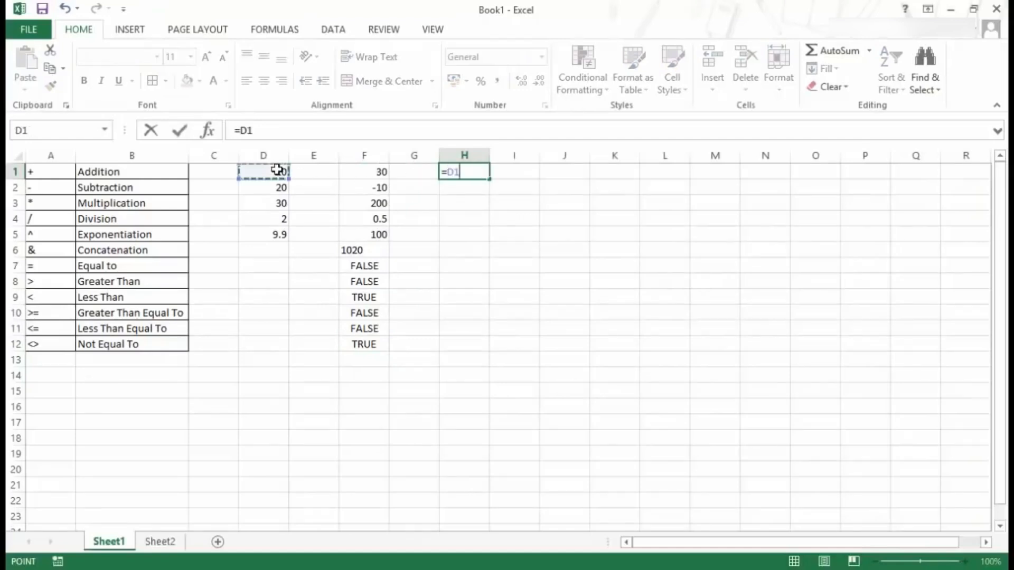
{"action": "type", "text": "*"}
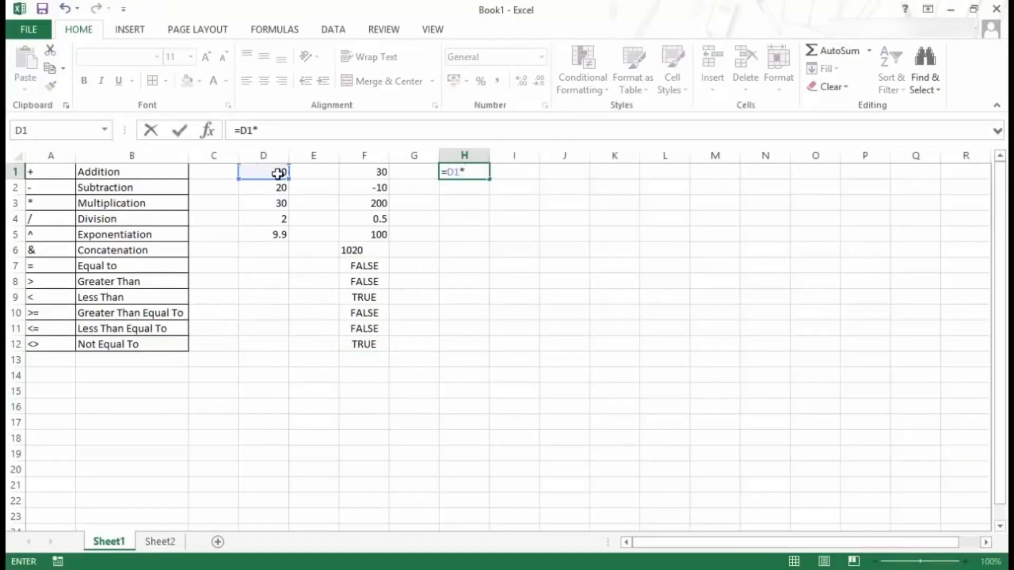
{"action": "left_click", "coordinate": [277, 217]}
{"action": "type", "text": "+"}
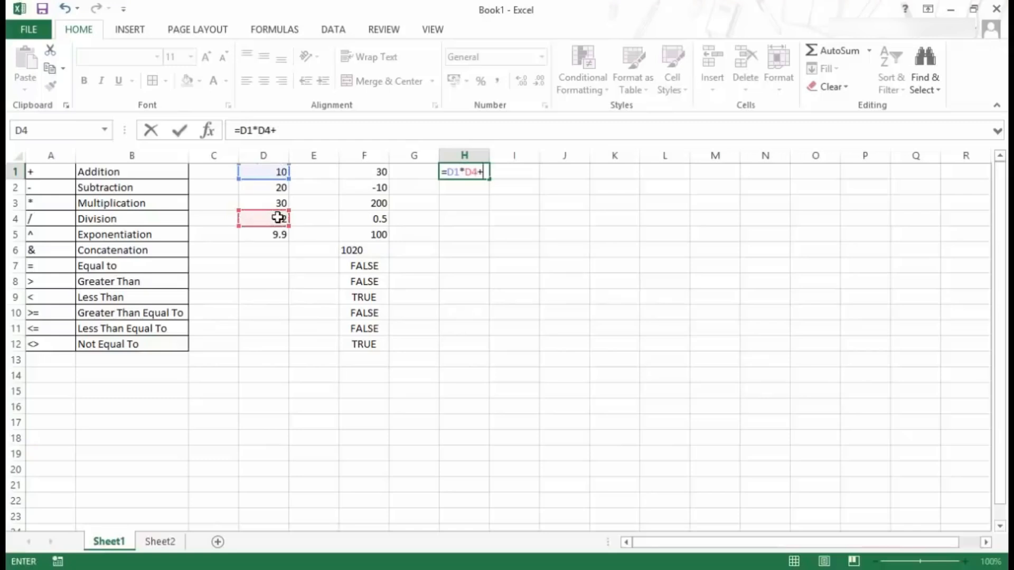
{"action": "left_click", "coordinate": [274, 188]}
{"action": "type", "text": "/"}
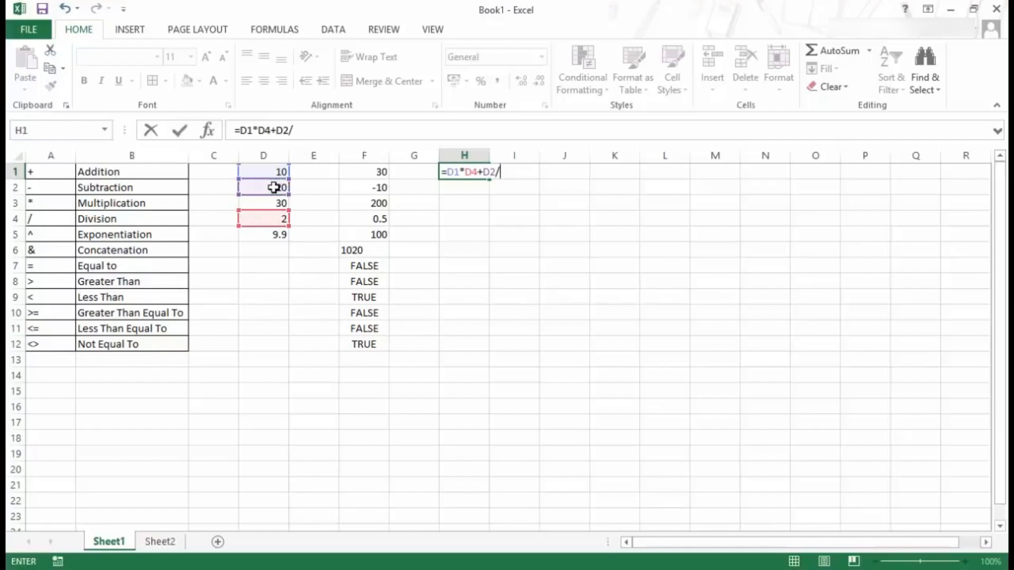
{"action": "left_click", "coordinate": [277, 217]}
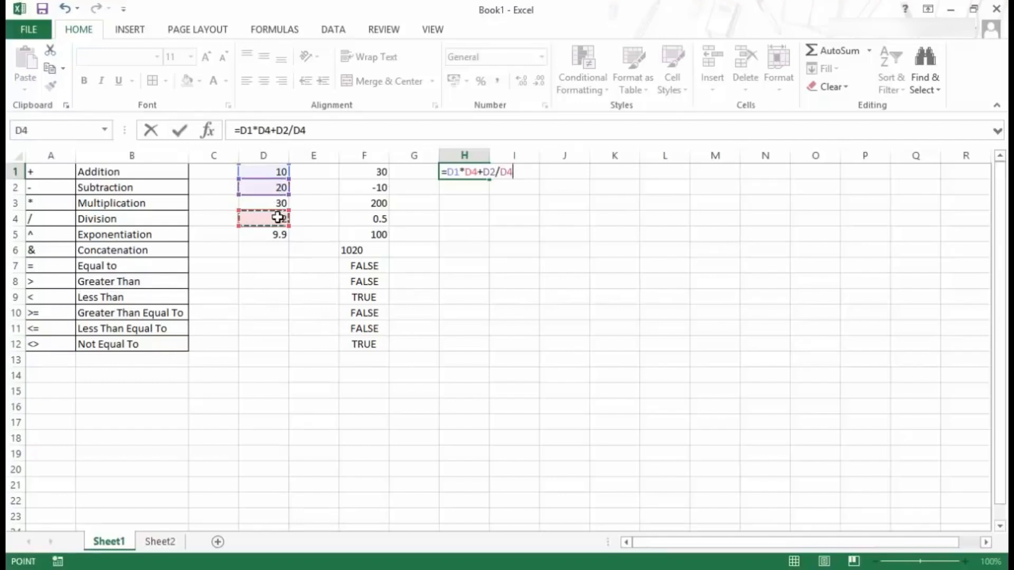
{"action": "left_click", "coordinate": [277, 173]}
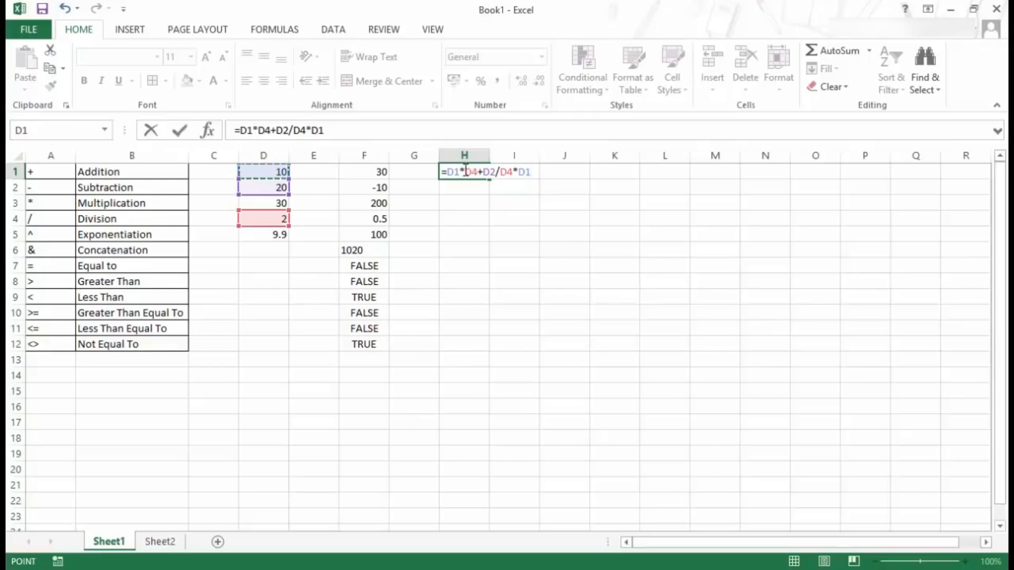
{"action": "key", "text": "Return"}
{"action": "left_click", "coordinate": [462, 170]}
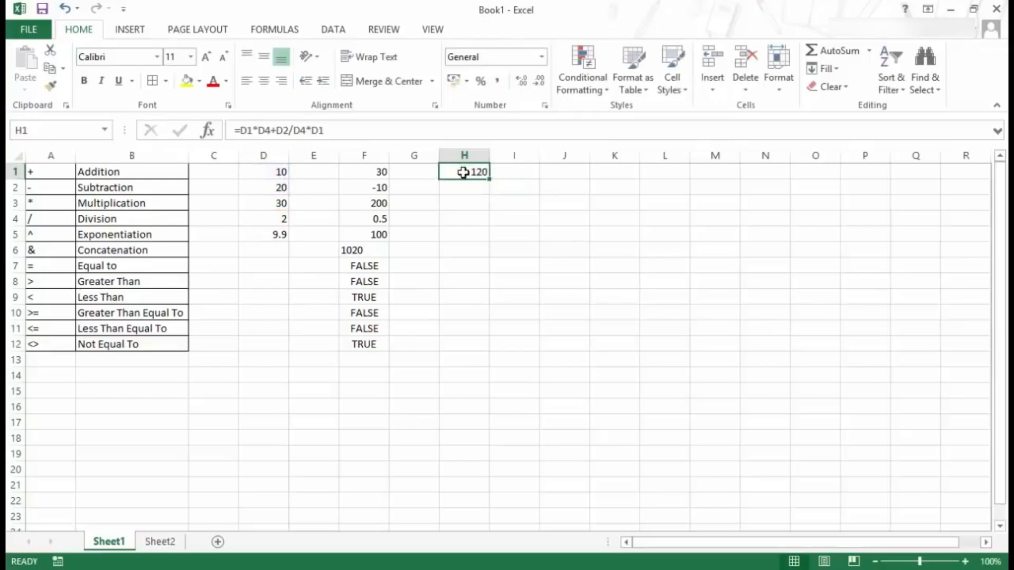
Highlight parts of H1's formula such as D1*D4 in edit mode, then recommit it to show 120.
{"action": "double_click", "coordinate": [466, 174]}
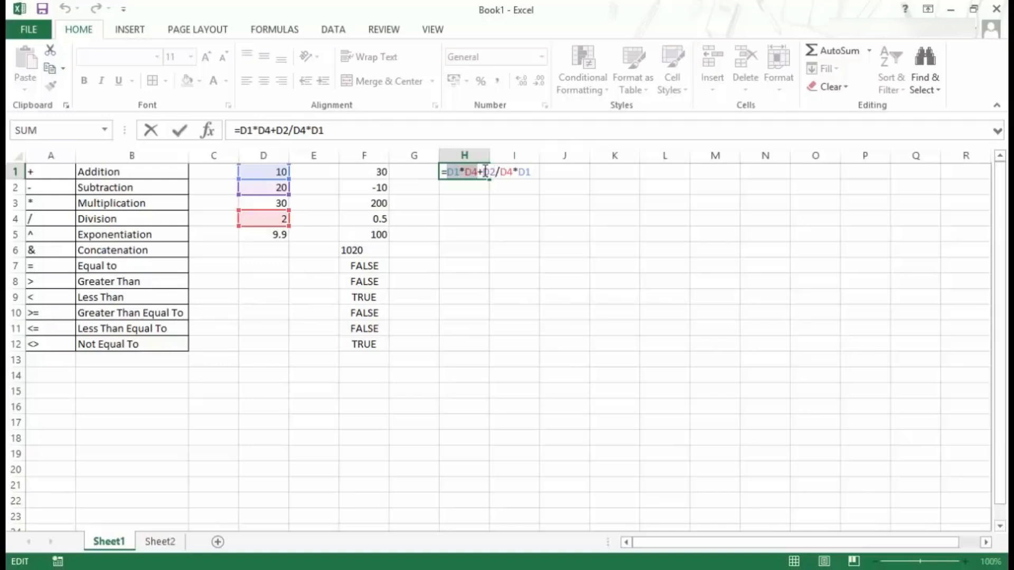
{"action": "left_click_drag", "start_coordinate": [500, 173], "coordinate": [533, 172]}
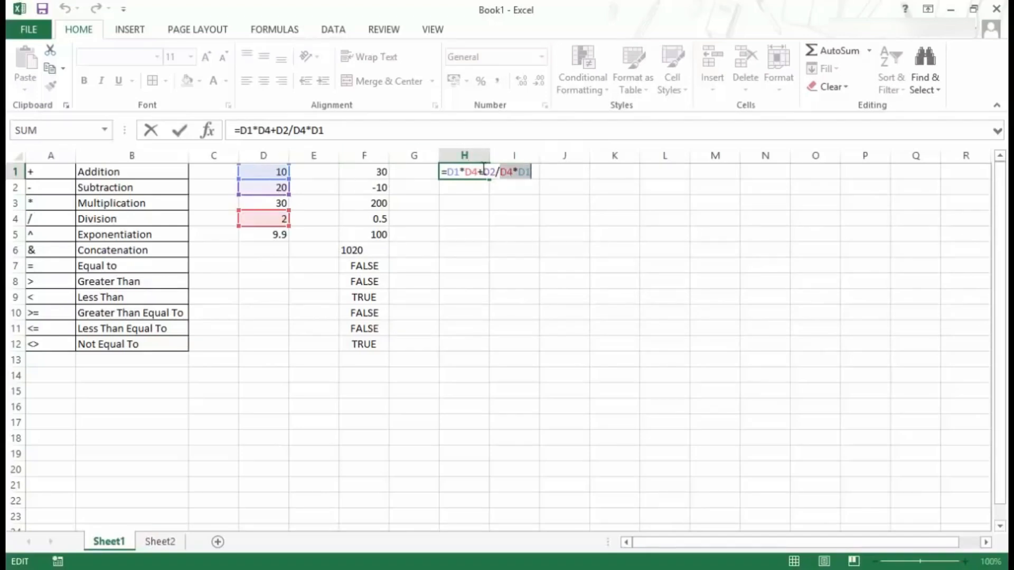
{"action": "left_click_drag", "start_coordinate": [446, 170], "coordinate": [478, 177]}
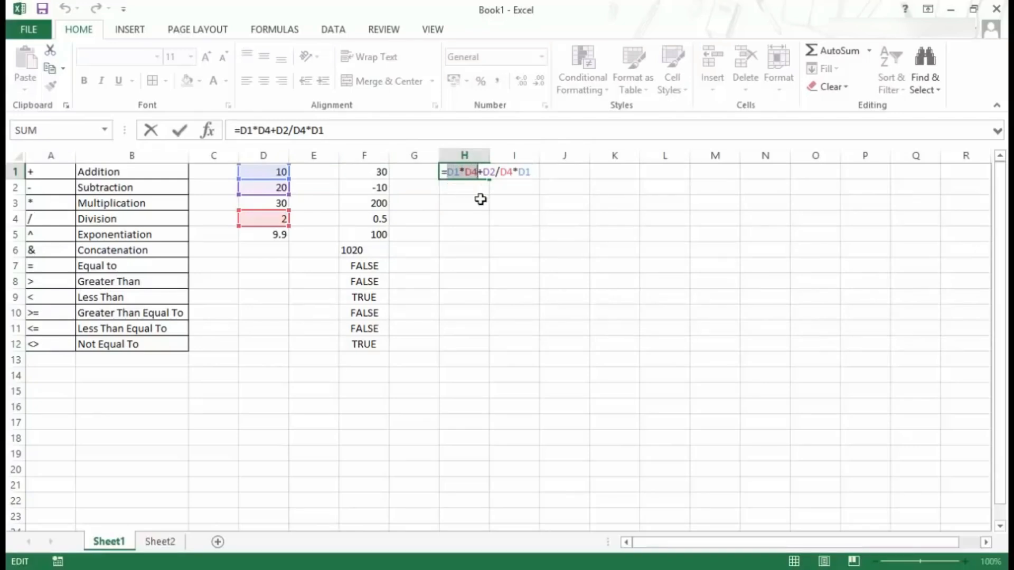
{"action": "left_click", "coordinate": [483, 172]}
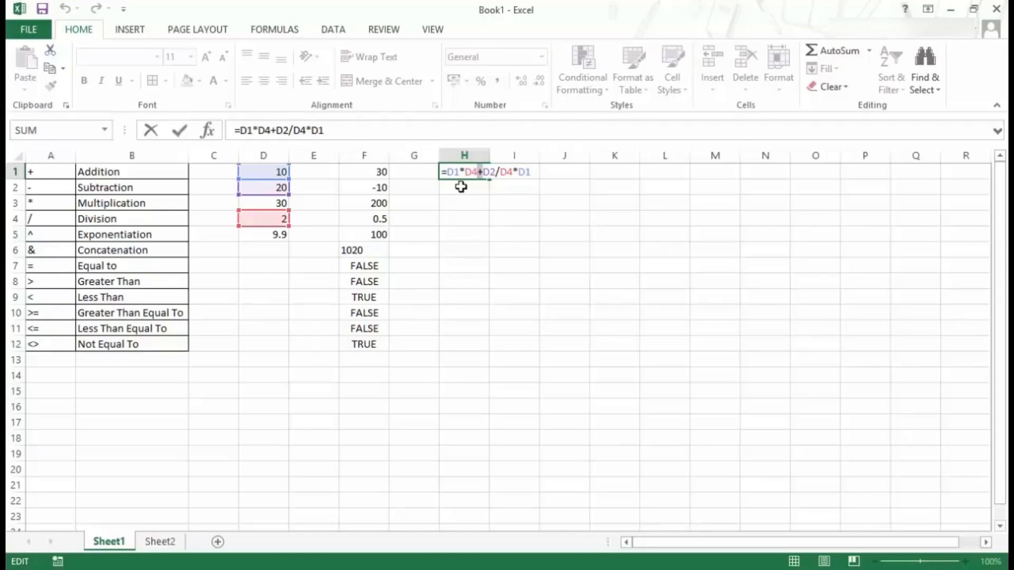
{"action": "key", "text": "Return"}
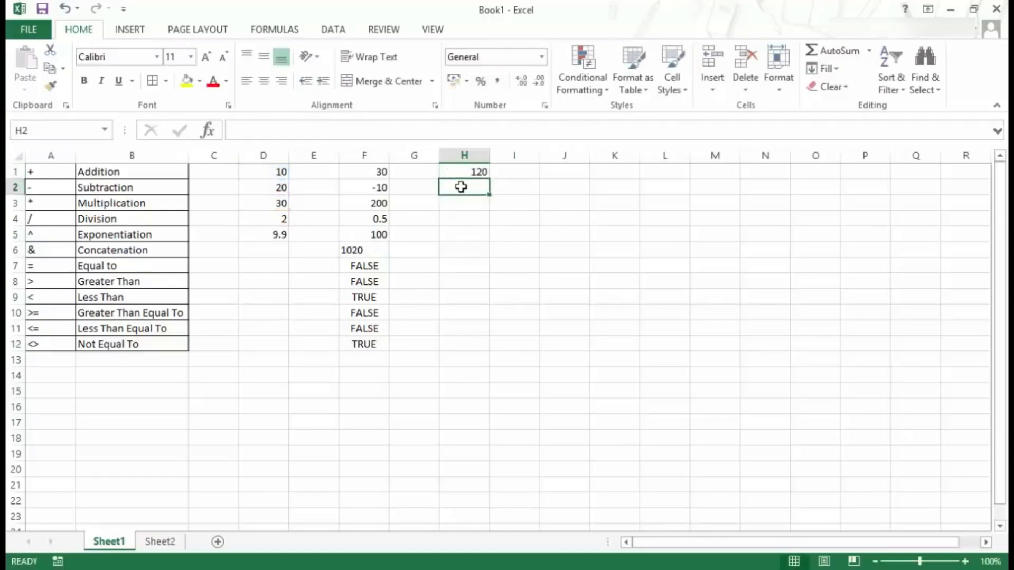
{"action": "left_click", "coordinate": [160, 542]}
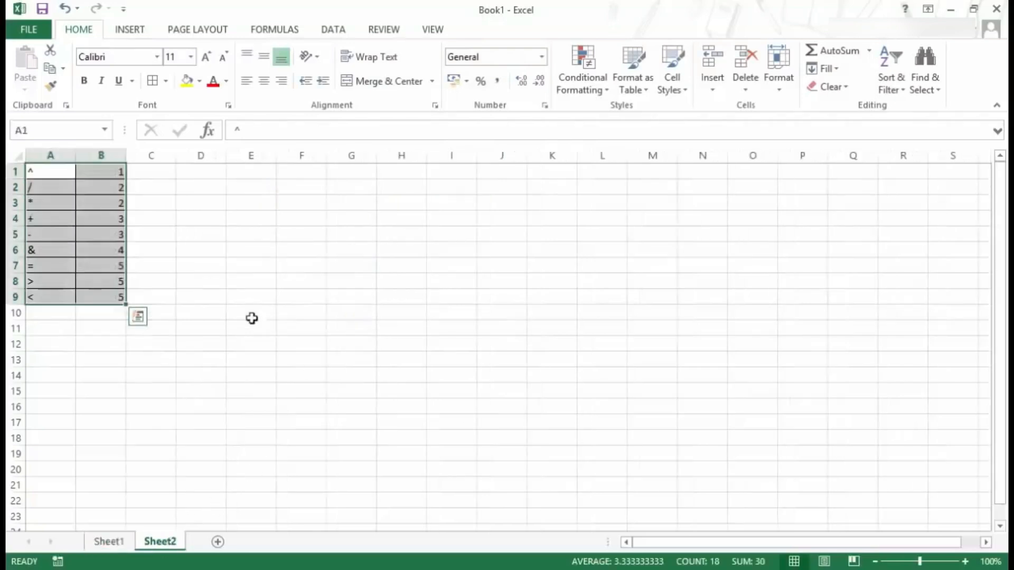
{"action": "left_click", "coordinate": [227, 251]}
{"action": "left_click", "coordinate": [61, 174]}
{"action": "left_click_drag", "start_coordinate": [97, 173], "coordinate": [104, 301]}
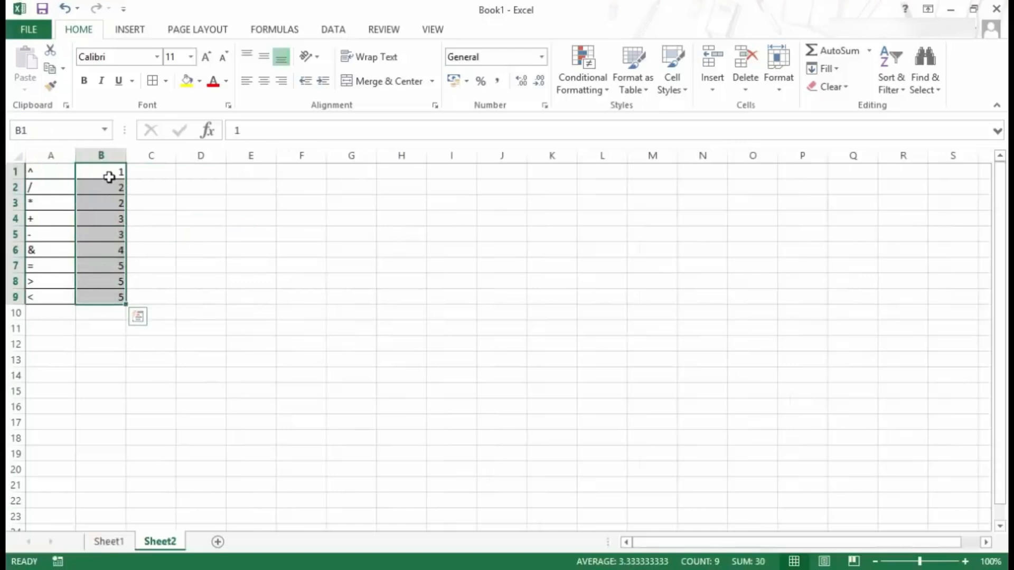
{"action": "left_click_drag", "start_coordinate": [58, 171], "coordinate": [58, 267]}
{"action": "left_click", "coordinate": [60, 169]}
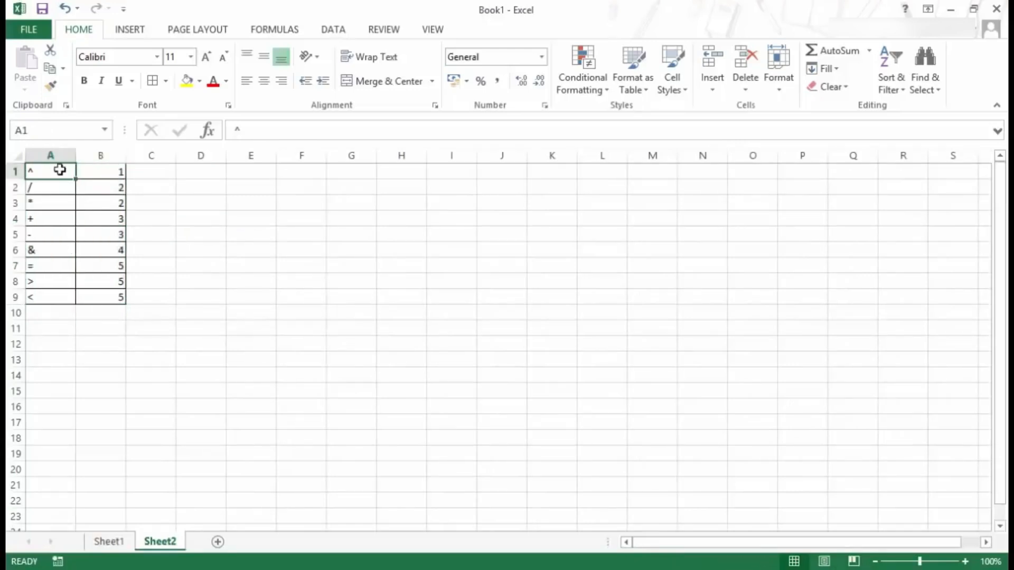
{"action": "left_click", "coordinate": [193, 187]}
{"action": "type", "text": "=10^2"}
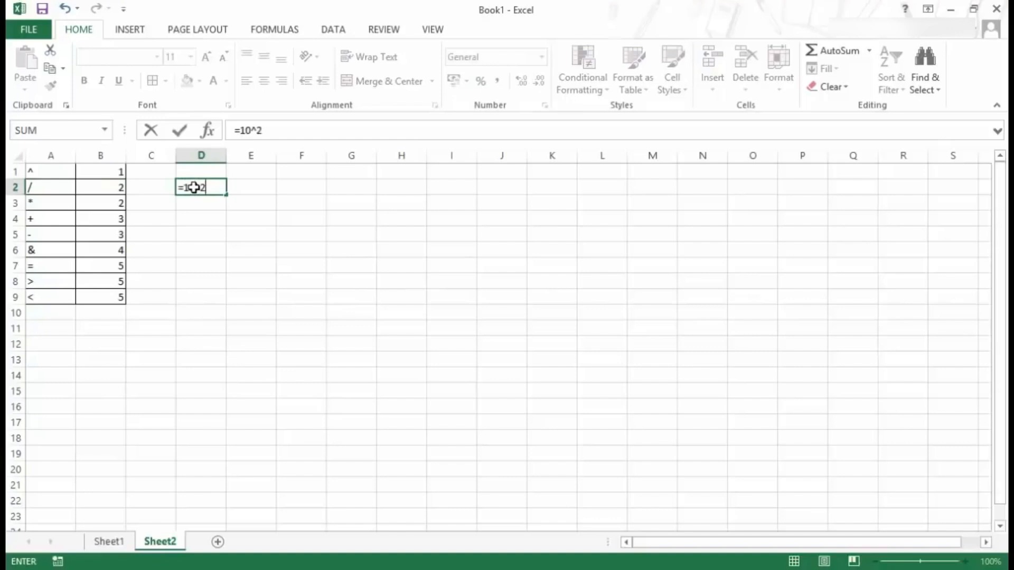
{"action": "type", "text": "+10"}
{"action": "left_click_drag", "start_coordinate": [184, 187], "coordinate": [206, 188]}
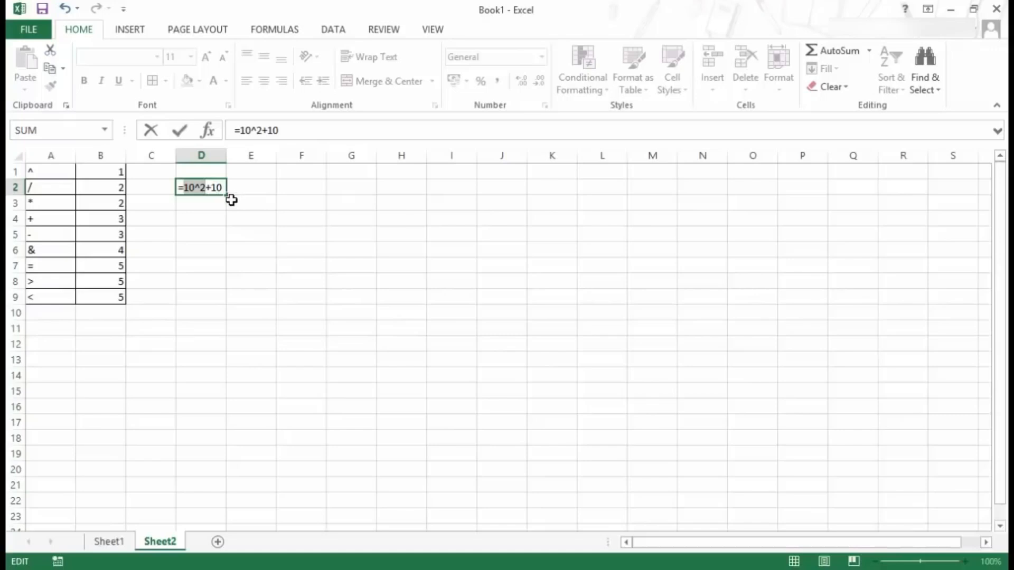
{"action": "key", "text": "Return"}
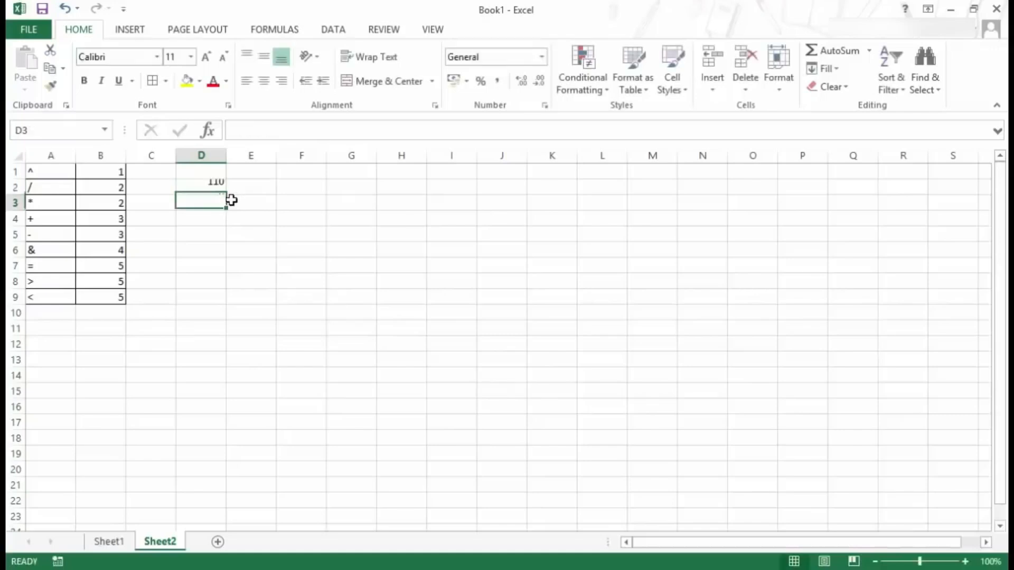
{"action": "left_click", "coordinate": [215, 189]}
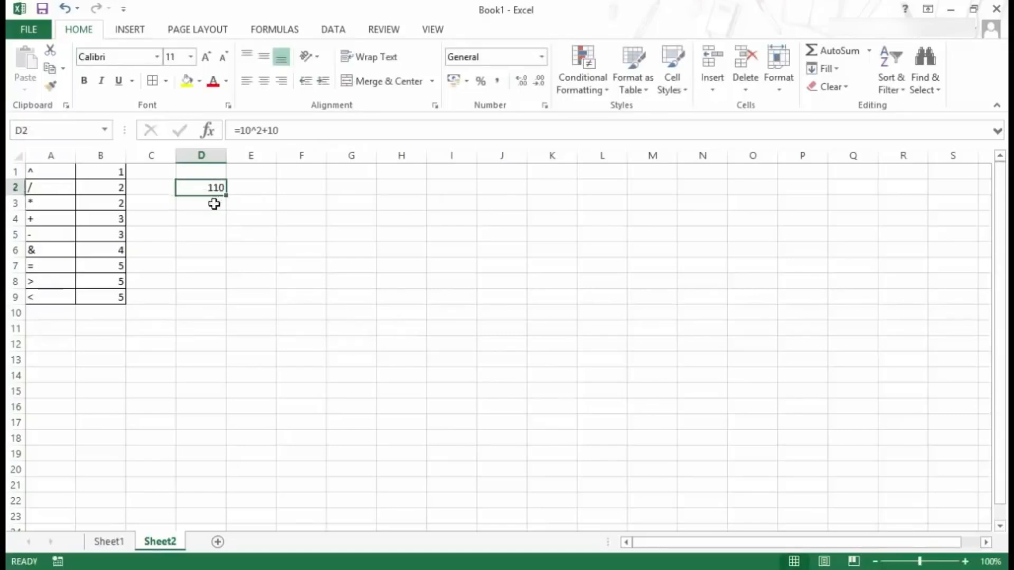
{"action": "key", "text": "Delete"}
{"action": "left_click_drag", "start_coordinate": [50, 189], "coordinate": [98, 204]}
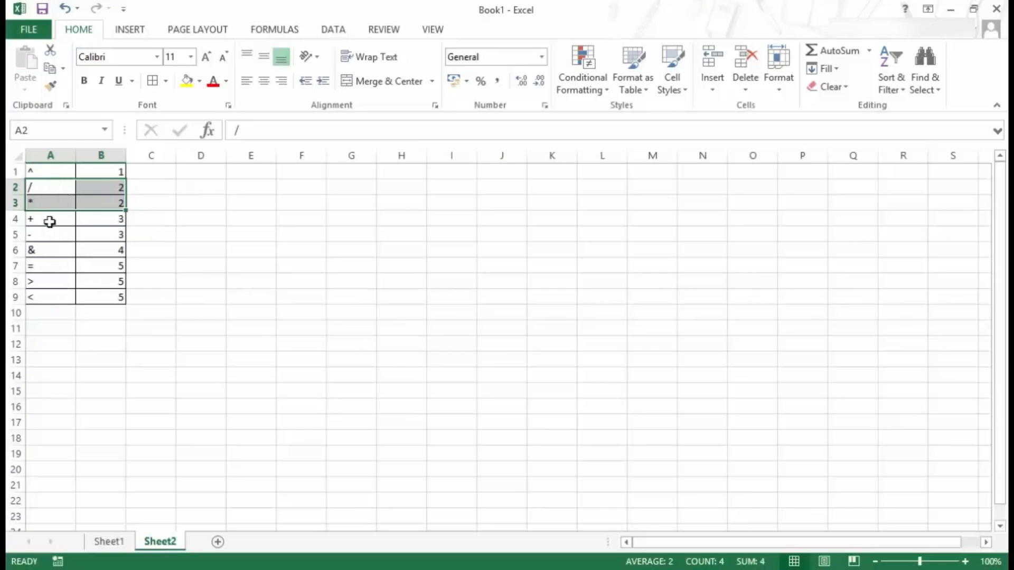
{"action": "left_click", "coordinate": [49, 218]}
{"action": "left_click_drag", "start_coordinate": [49, 219], "coordinate": [90, 294]}
{"action": "left_click", "coordinate": [58, 248]}
{"action": "left_click", "coordinate": [61, 268]}
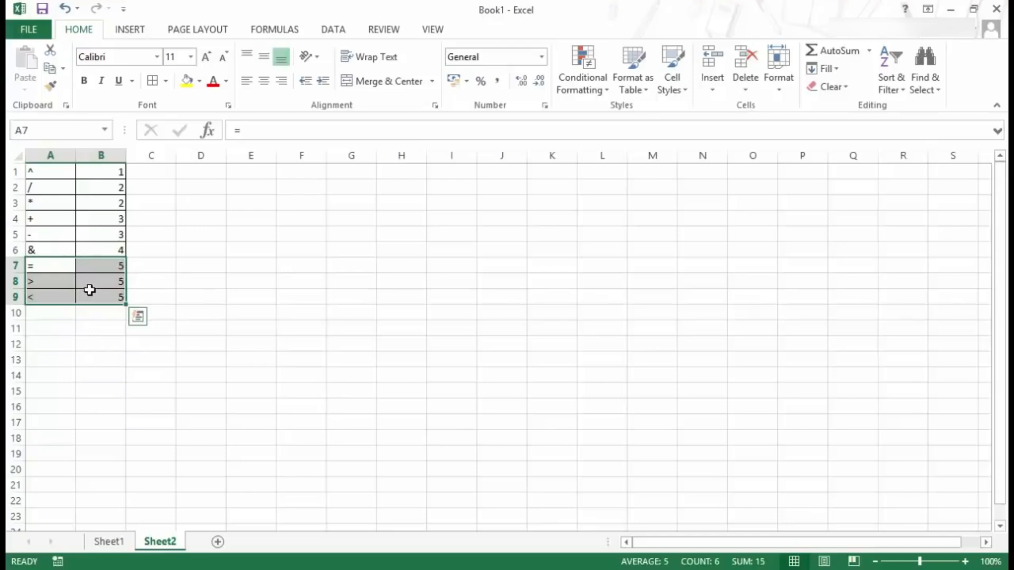
{"action": "left_click", "coordinate": [202, 191]}
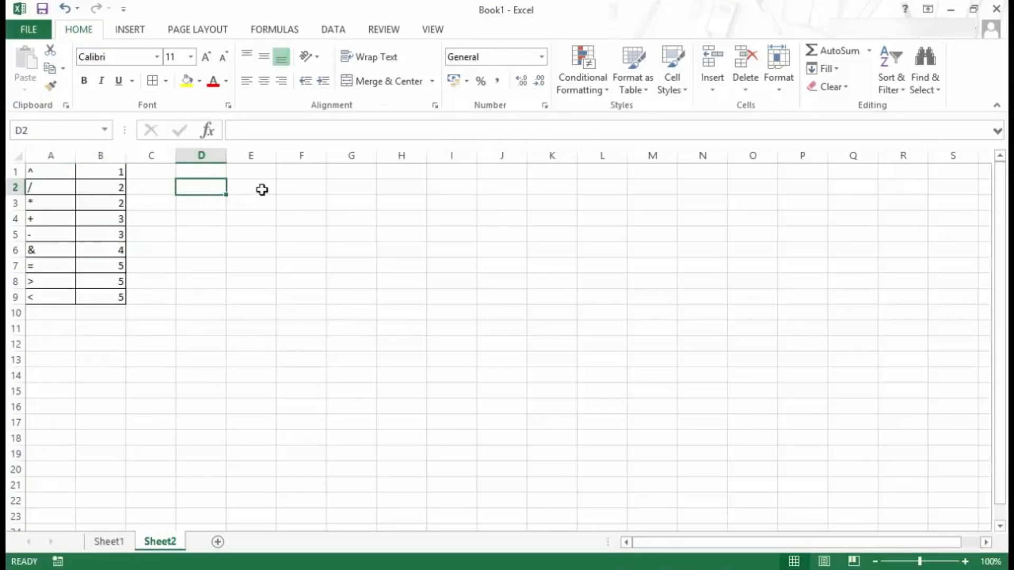
Enter =10^2+10 in D2, then parenthesise it to =10^(2+10), showing 1E+12.
{"action": "type", "text": "="}
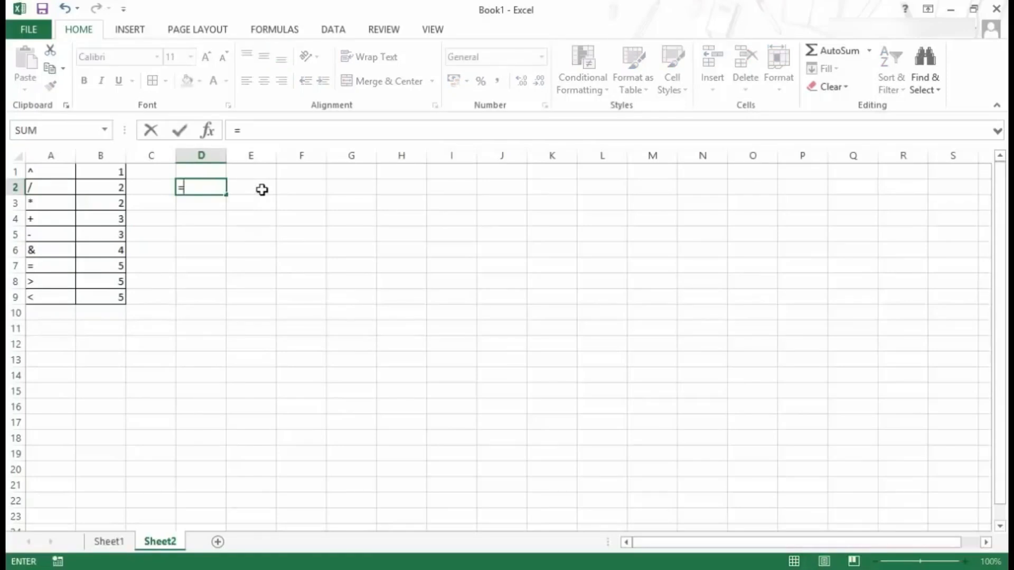
{"action": "type", "text": "10^2"}
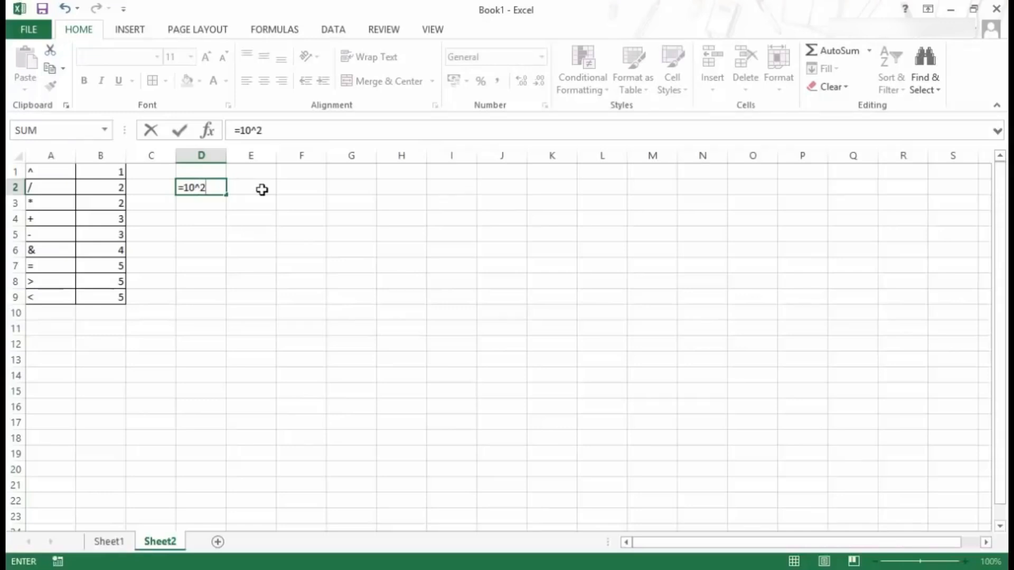
{"action": "type", "text": "+10"}
{"action": "left_click_drag", "start_coordinate": [201, 189], "coordinate": [224, 189]}
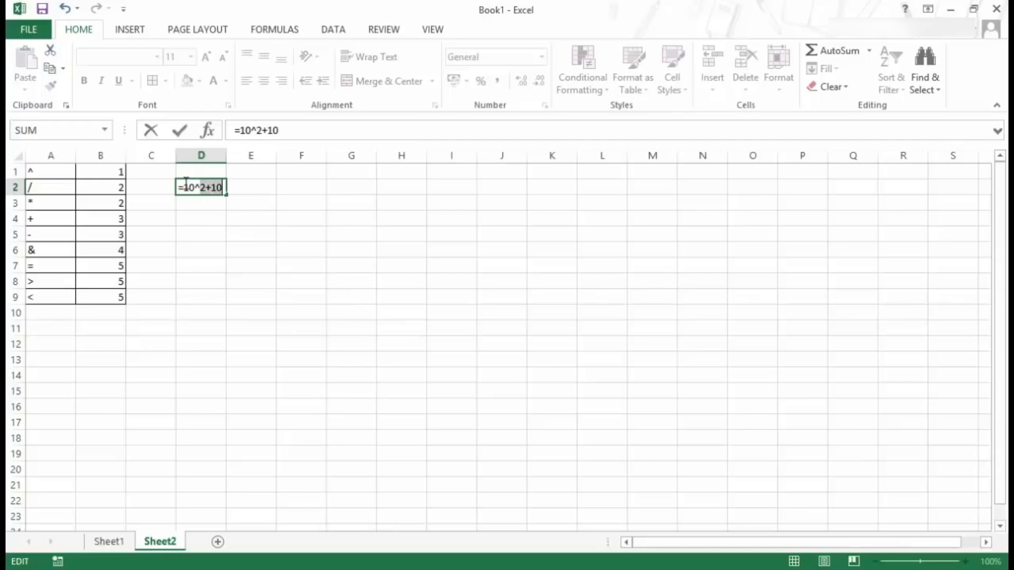
{"action": "left_click_drag", "start_coordinate": [200, 188], "coordinate": [209, 188]}
{"action": "type", "text": "(2+10"}
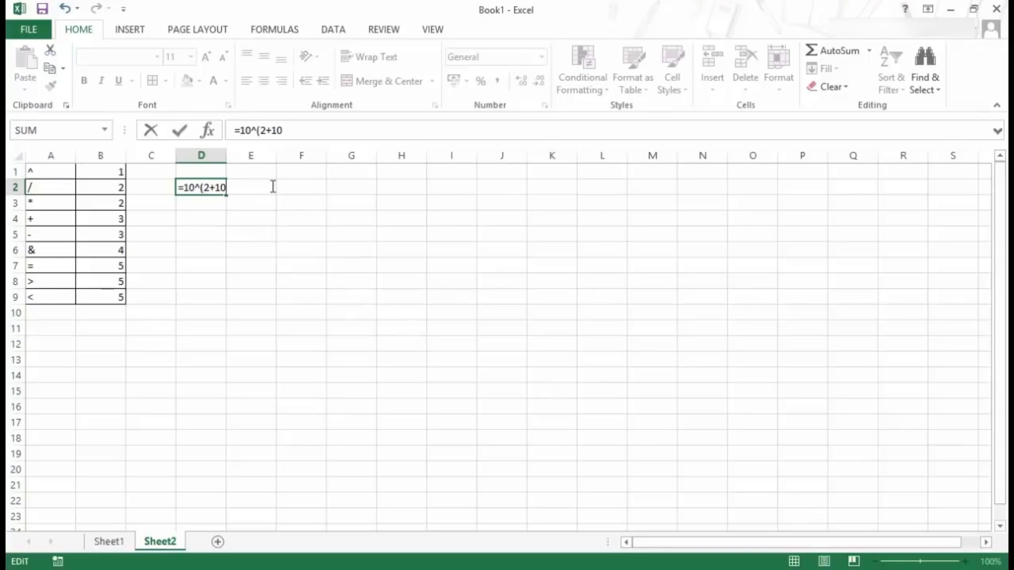
{"action": "type", "text": ")"}
{"action": "key", "text": "Return"}
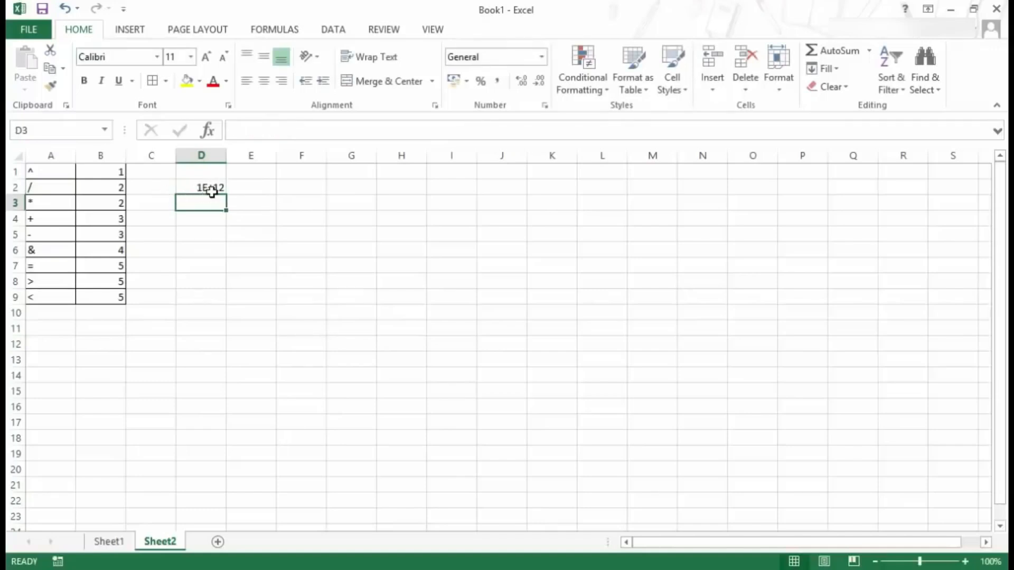
Show D2's formula on Sheet2, then select cell B2 on the empty Sheet1.
{"action": "key", "text": "Up"}
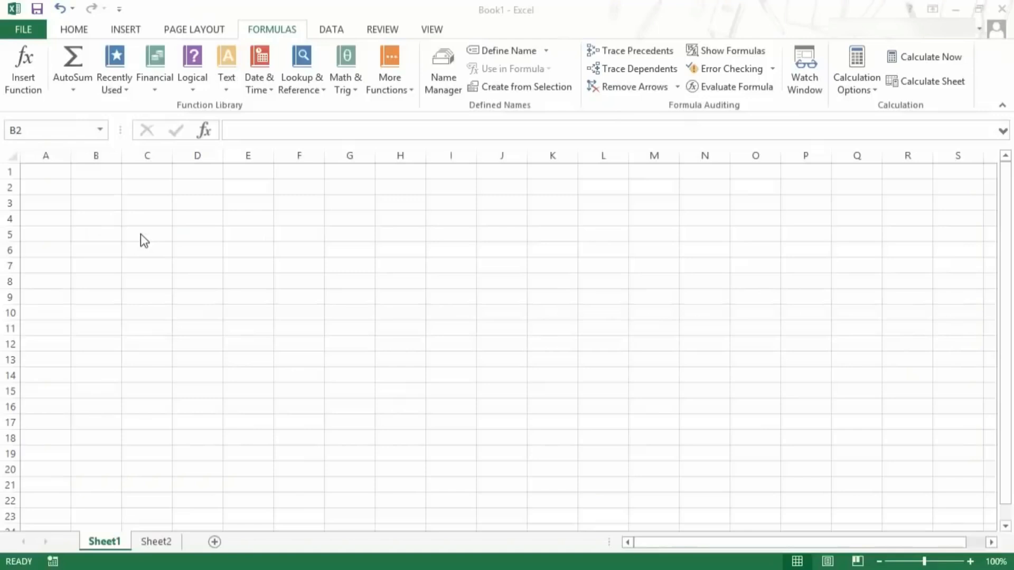
{"action": "left_click", "coordinate": [100, 189]}
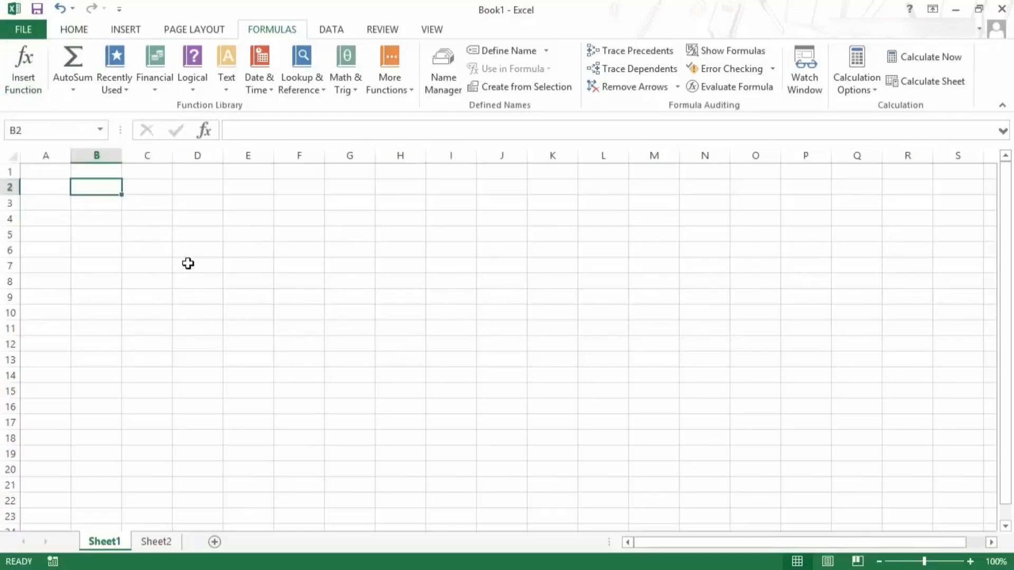
Insert the AVERAGE function into B2 by searching 'average' in Insert Function.
{"action": "key", "text": "shift+F3"}
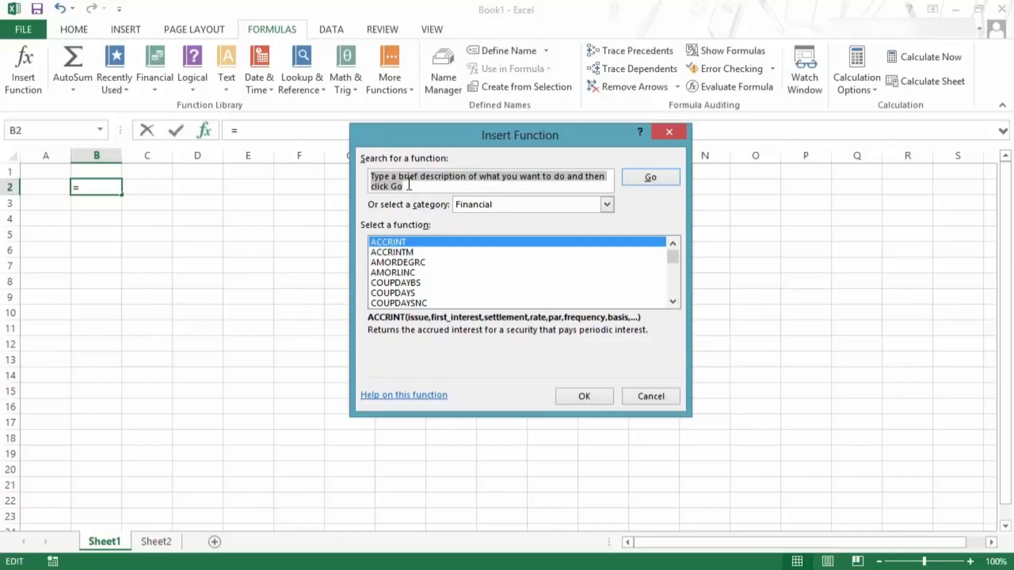
{"action": "type", "text": "average"}
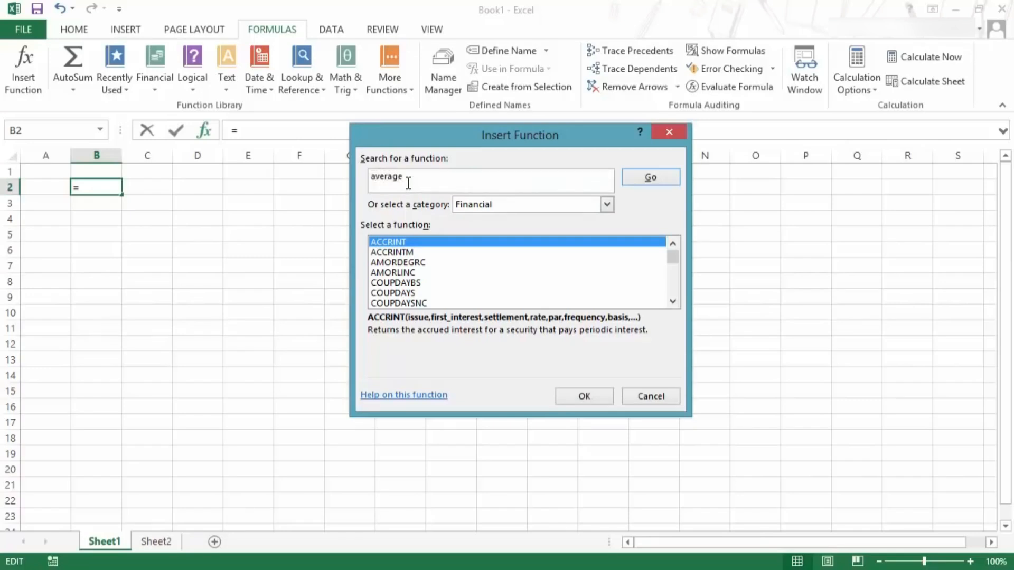
{"action": "left_click", "coordinate": [652, 177]}
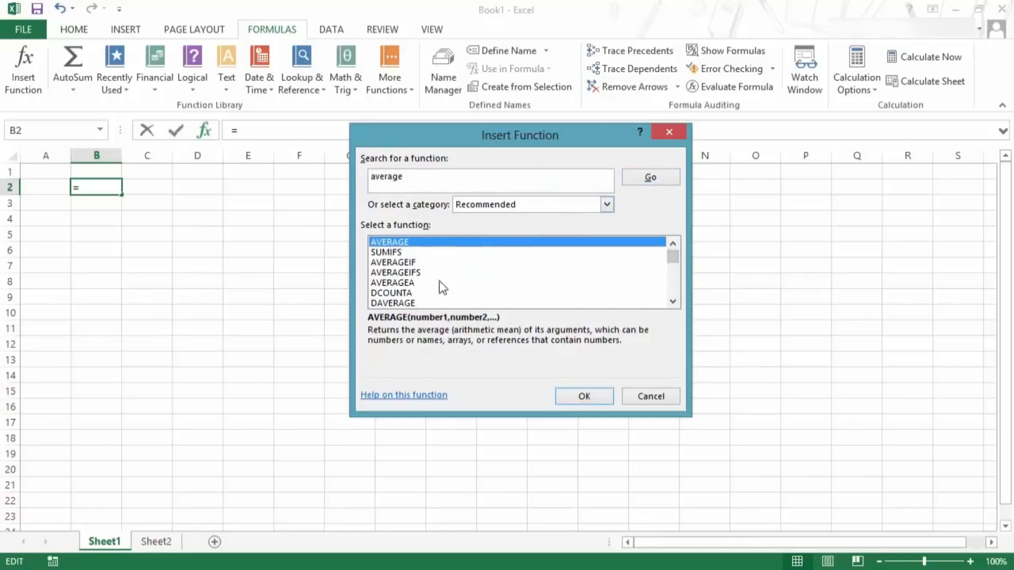
{"action": "scroll", "coordinate": [670, 302], "scroll_direction": "down", "scroll_amount": 8}
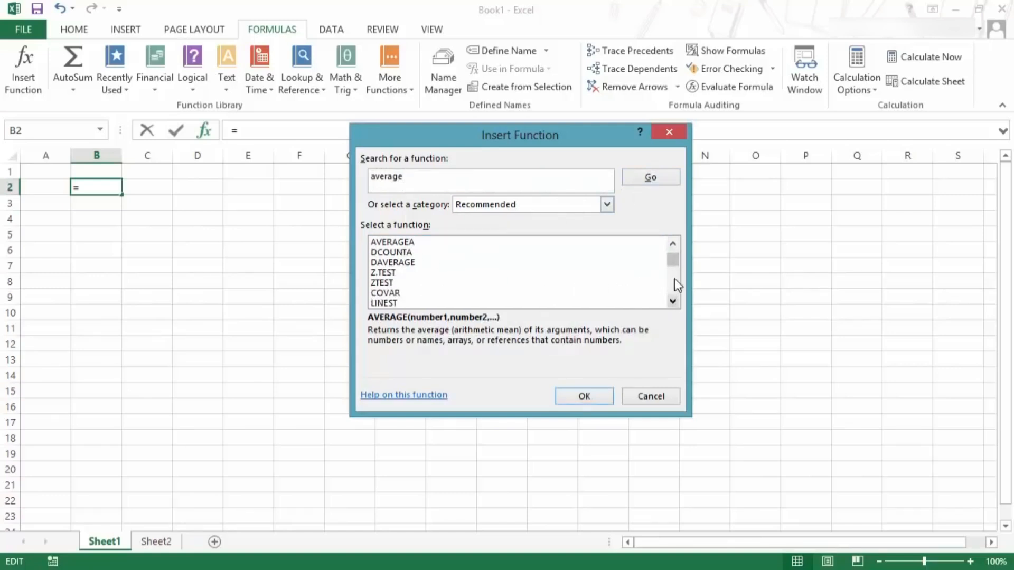
{"action": "scroll", "coordinate": [680, 253], "scroll_direction": "up", "scroll_amount": 1}
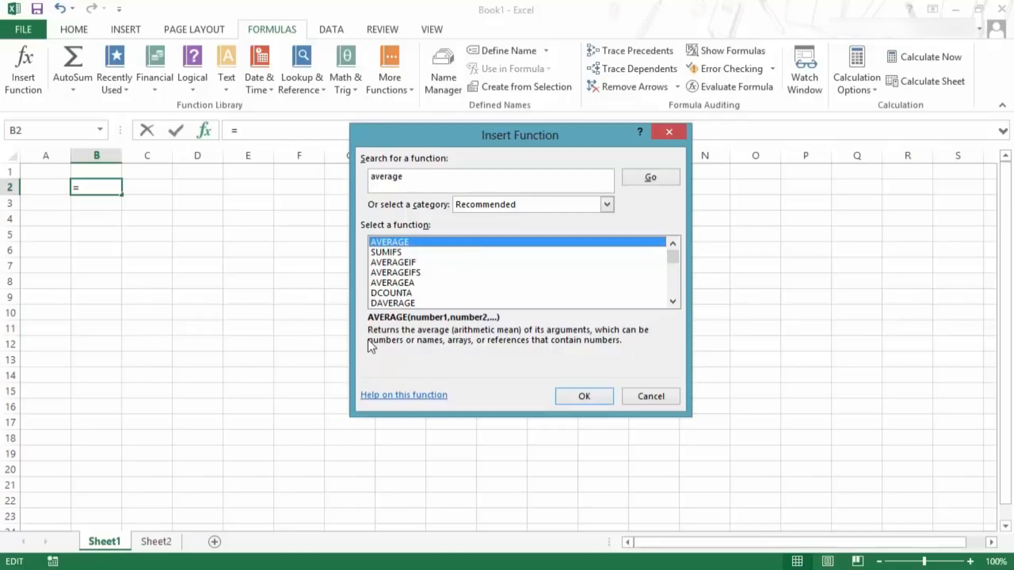
{"action": "left_click", "coordinate": [397, 252]}
{"action": "left_click", "coordinate": [406, 243]}
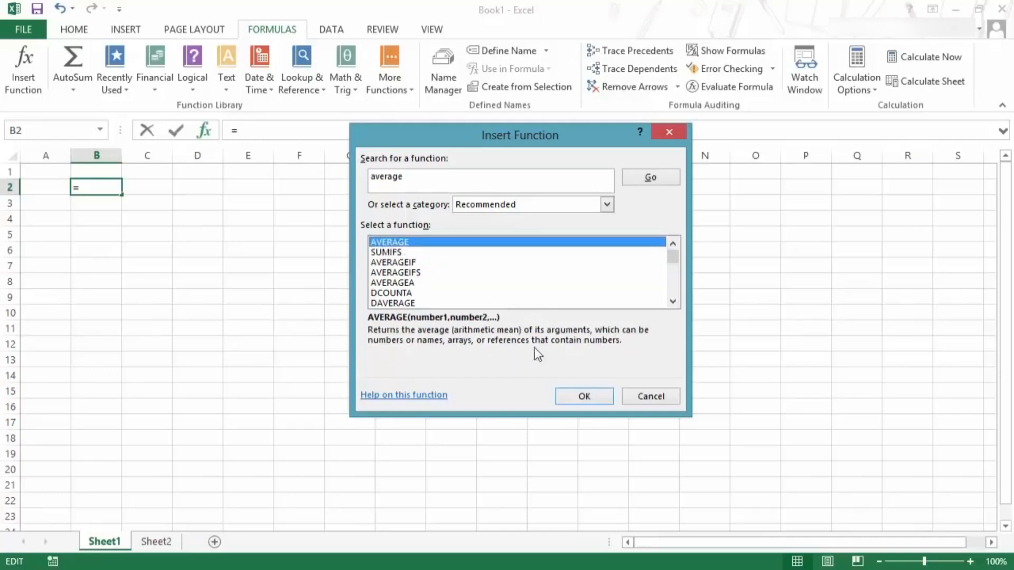
{"action": "left_click", "coordinate": [582, 398]}
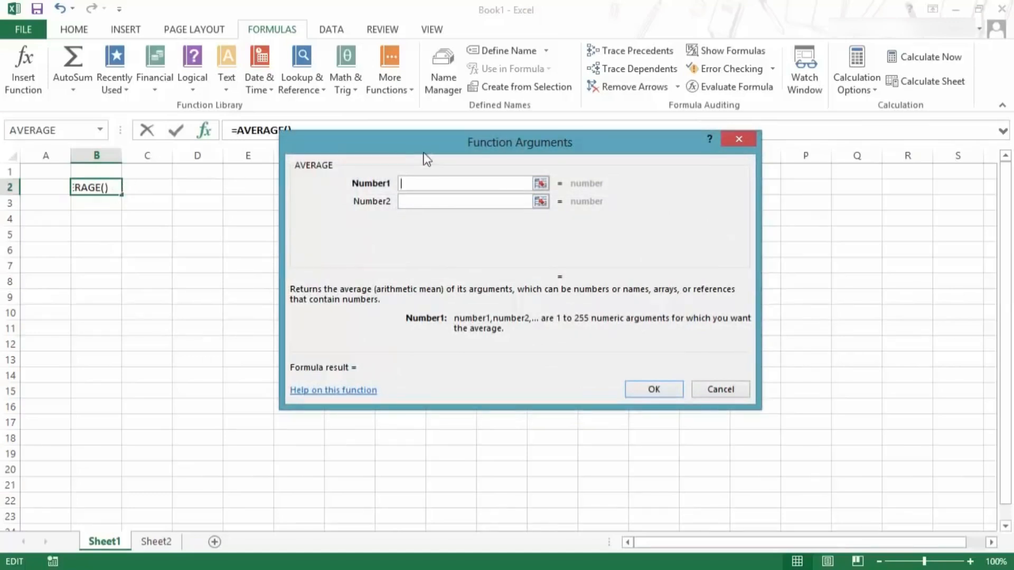
Enter 10 as Number1 and 20 as Number2 for AVERAGE, previewing a result of 15.
{"action": "left_click_drag", "start_coordinate": [421, 151], "coordinate": [472, 209]}
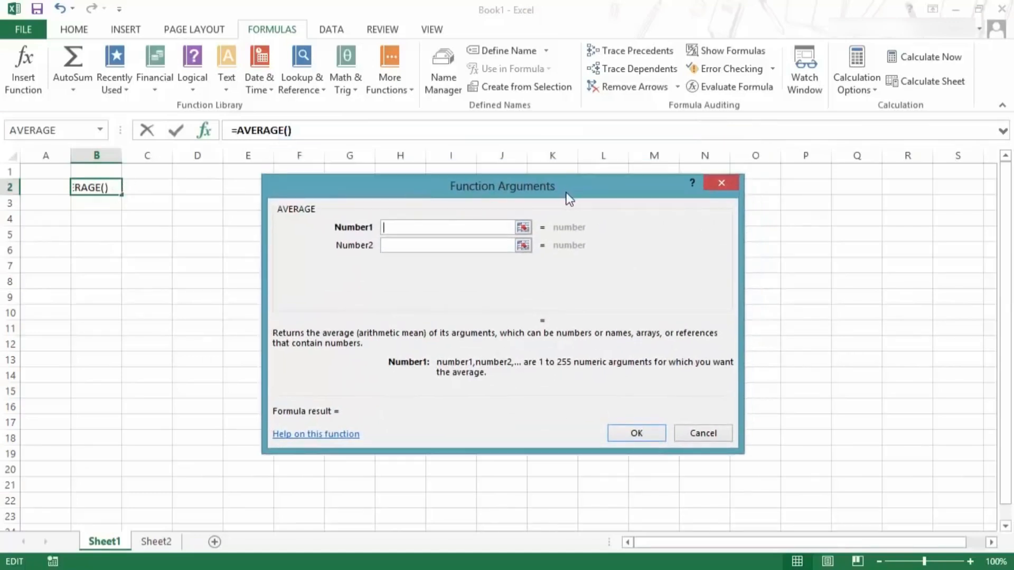
{"action": "left_click_drag", "start_coordinate": [546, 188], "coordinate": [569, 162]}
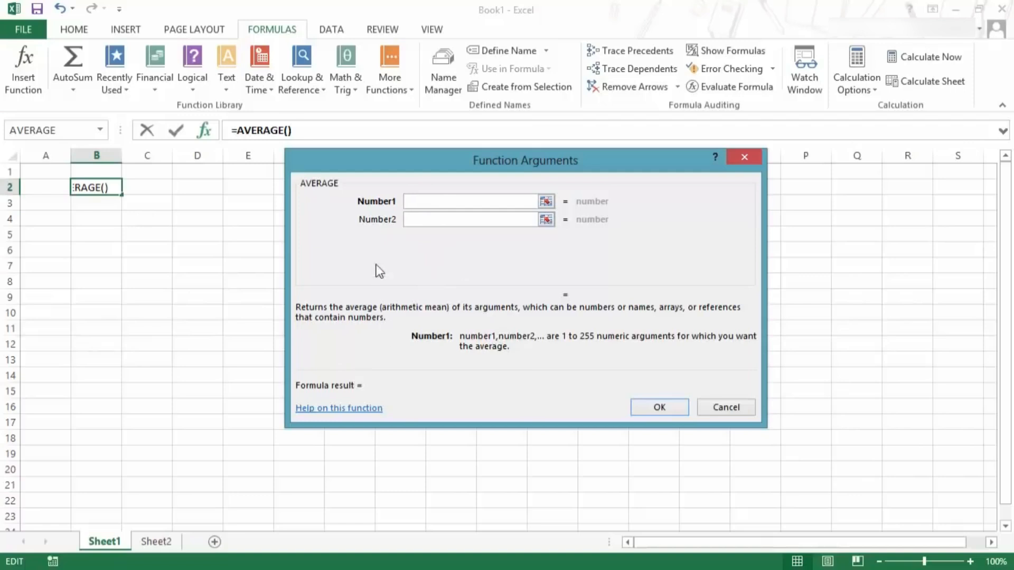
{"action": "type", "text": "10"}
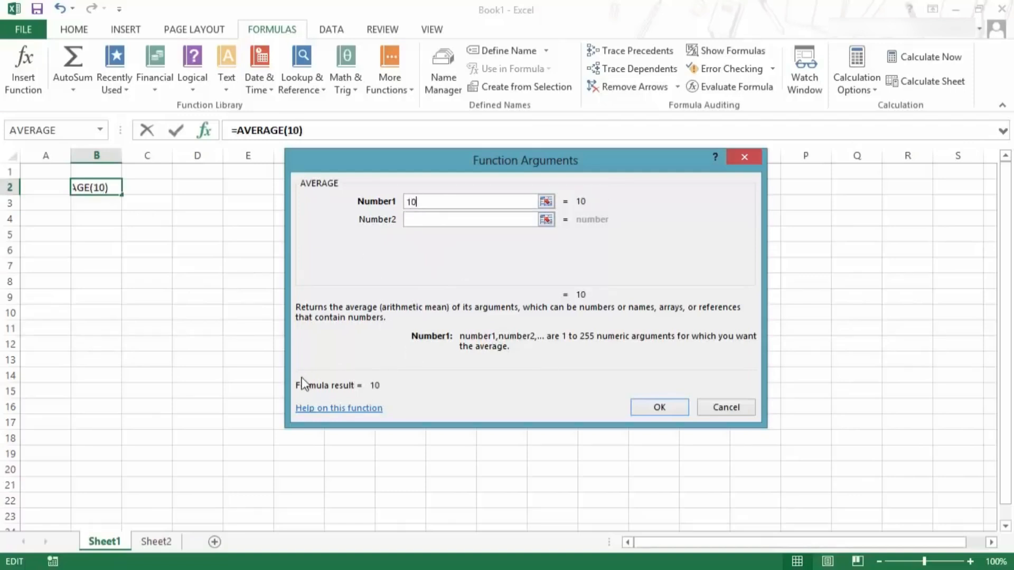
{"action": "left_click", "coordinate": [434, 221]}
{"action": "type", "text": "20"}
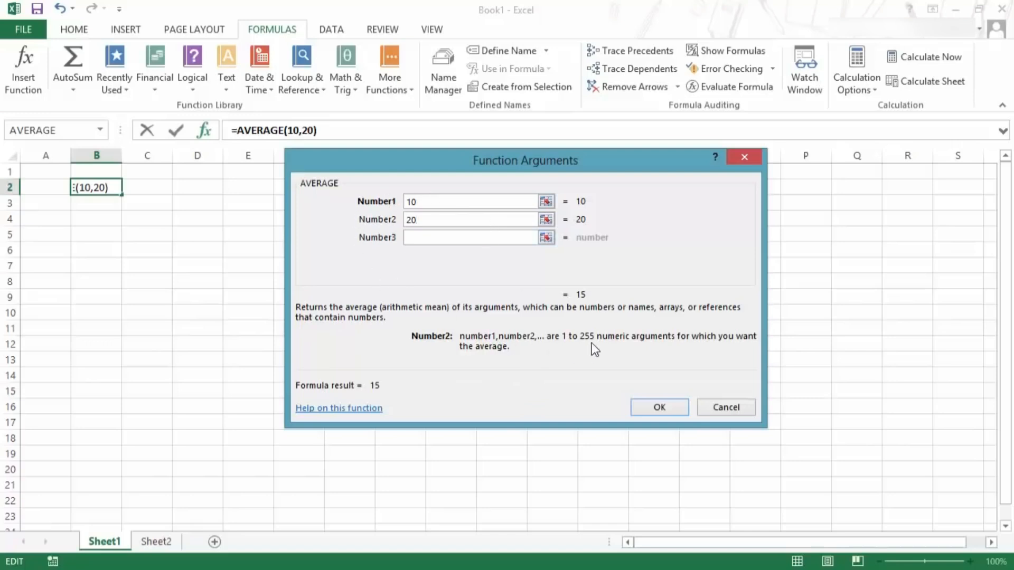
{"action": "left_click", "coordinate": [346, 417]}
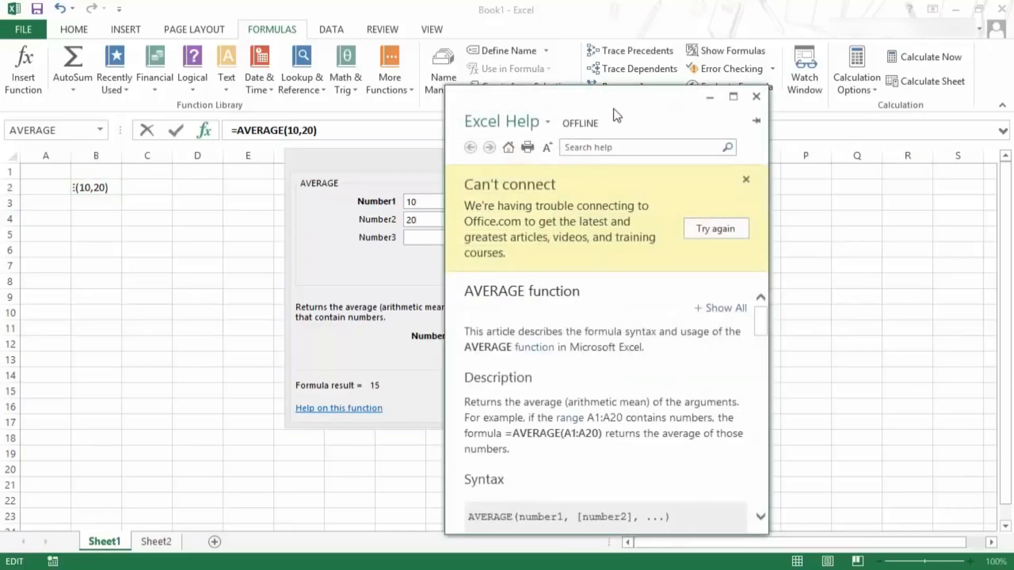
{"action": "left_click_drag", "start_coordinate": [764, 283], "coordinate": [698, 240]}
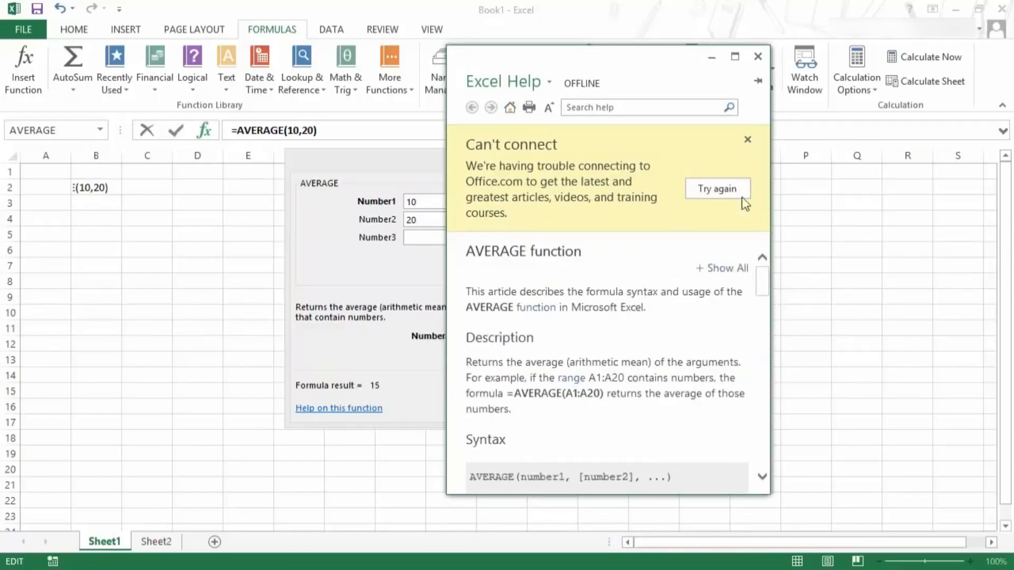
{"action": "left_click", "coordinate": [757, 57]}
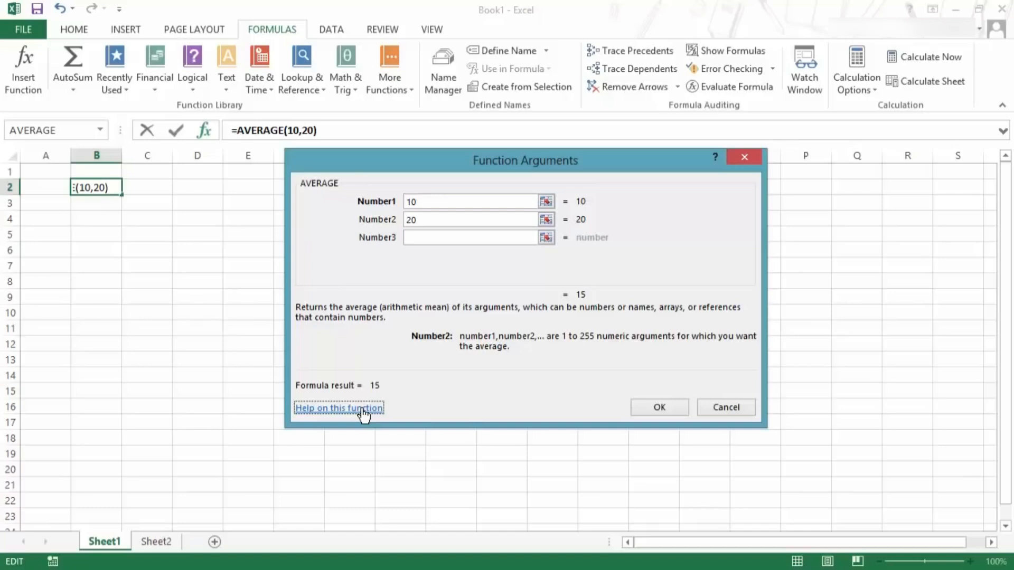
Accept =AVERAGE(10,20) in B2, then replace the formula with just '='.
{"action": "left_click", "coordinate": [664, 407]}
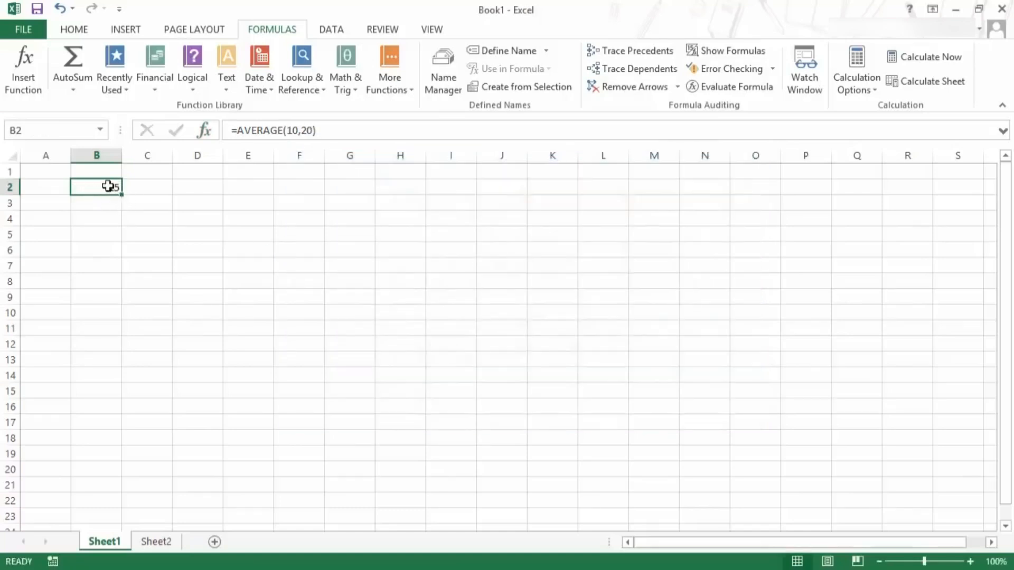
{"action": "left_click_drag", "start_coordinate": [230, 130], "coordinate": [308, 128]}
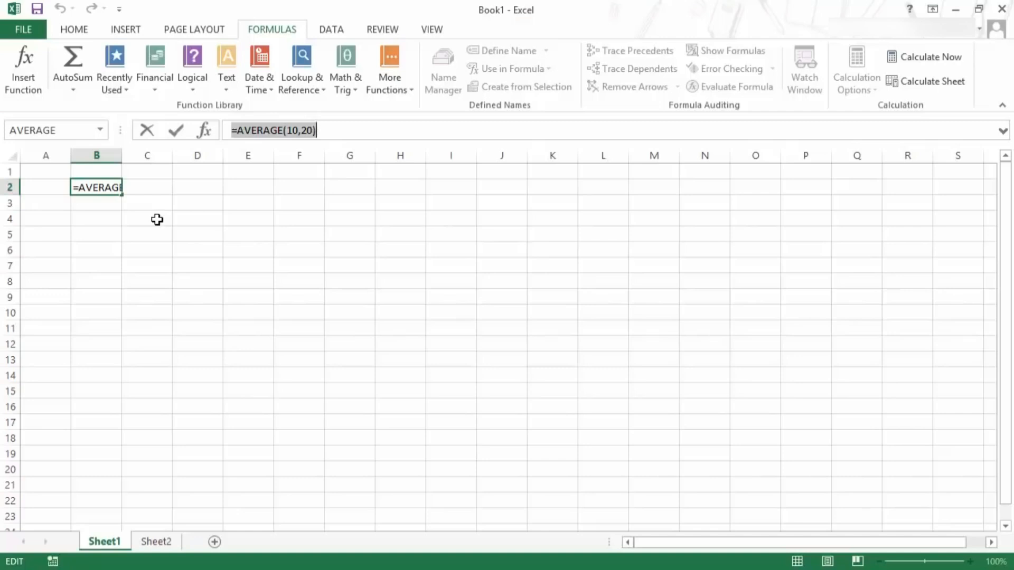
{"action": "type", "text": "="}
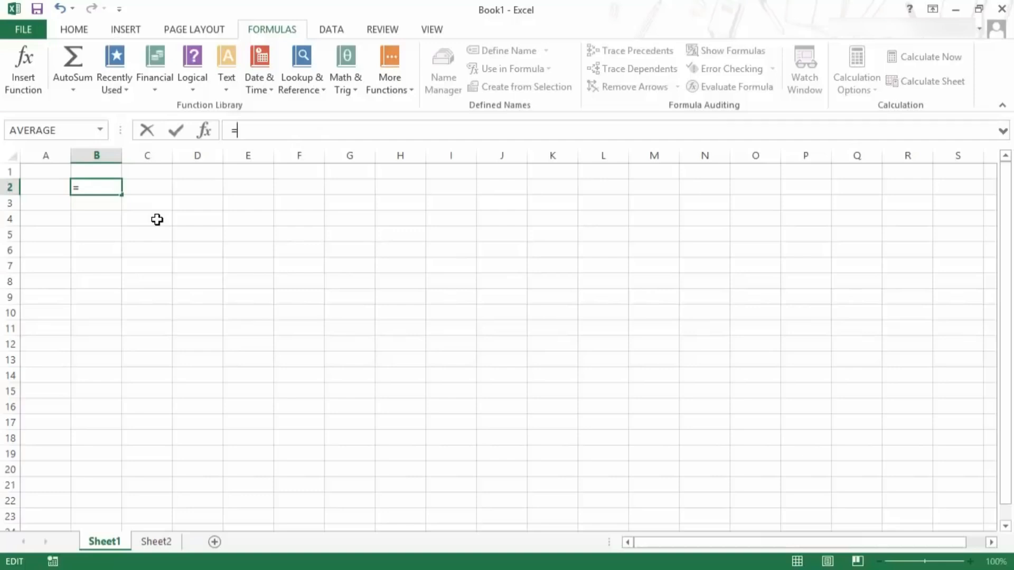
Type =avera in B2 and accept AVERAGE from AutoComplete, leaving =AVERAGE( in the cell.
{"action": "type", "text": "a"}
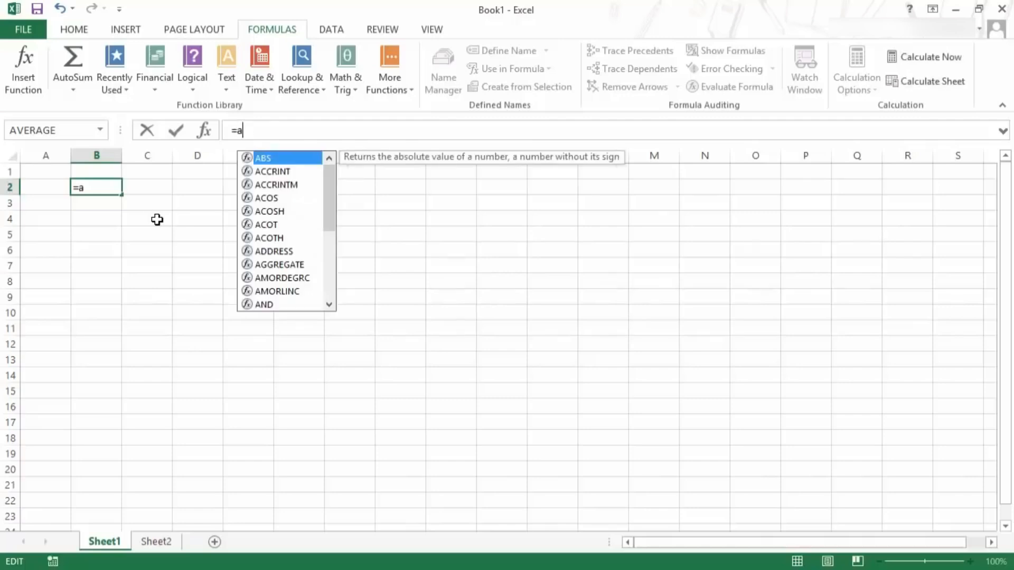
{"action": "left_click_drag", "start_coordinate": [331, 186], "coordinate": [328, 164]}
{"action": "left_click", "coordinate": [104, 189]}
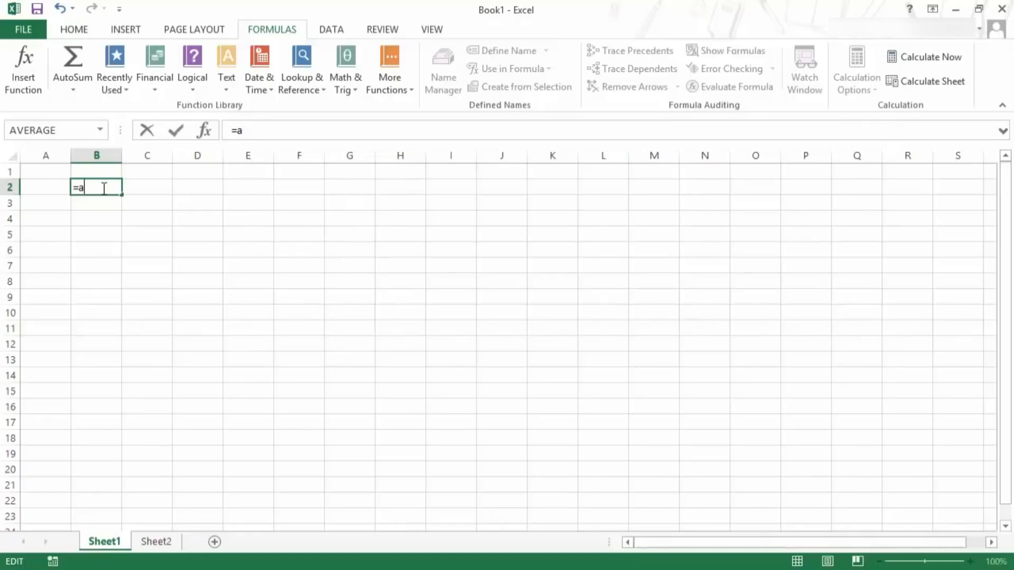
{"action": "type", "text": "v"}
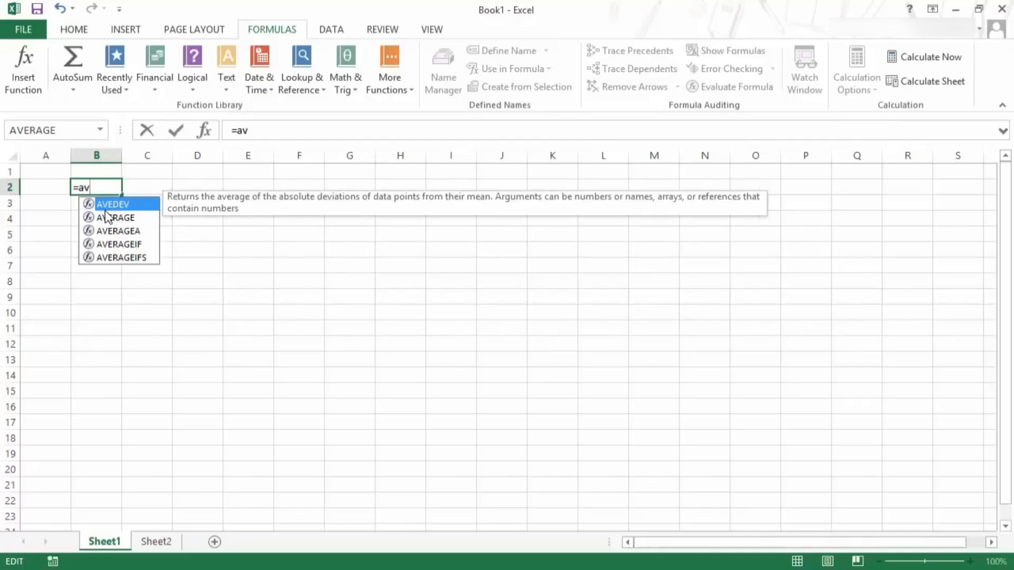
{"action": "type", "text": "era"}
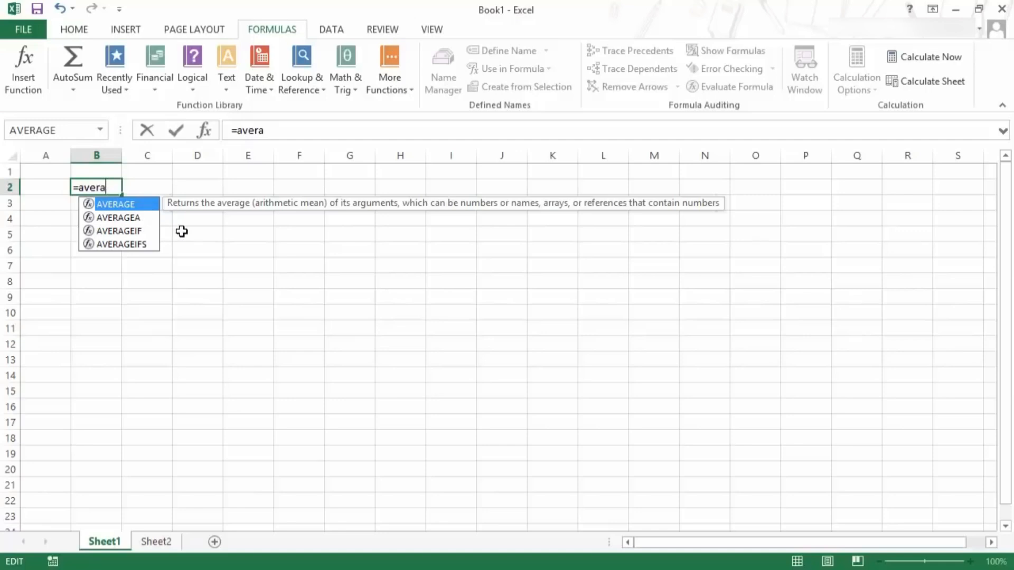
{"action": "key", "text": "Down"}
{"action": "key", "text": "Down"}
{"action": "key", "text": "Down"}
{"action": "key", "text": "Up"}
{"action": "key", "text": "Up"}
{"action": "key", "text": "Up"}
{"action": "key", "text": "Tab"}
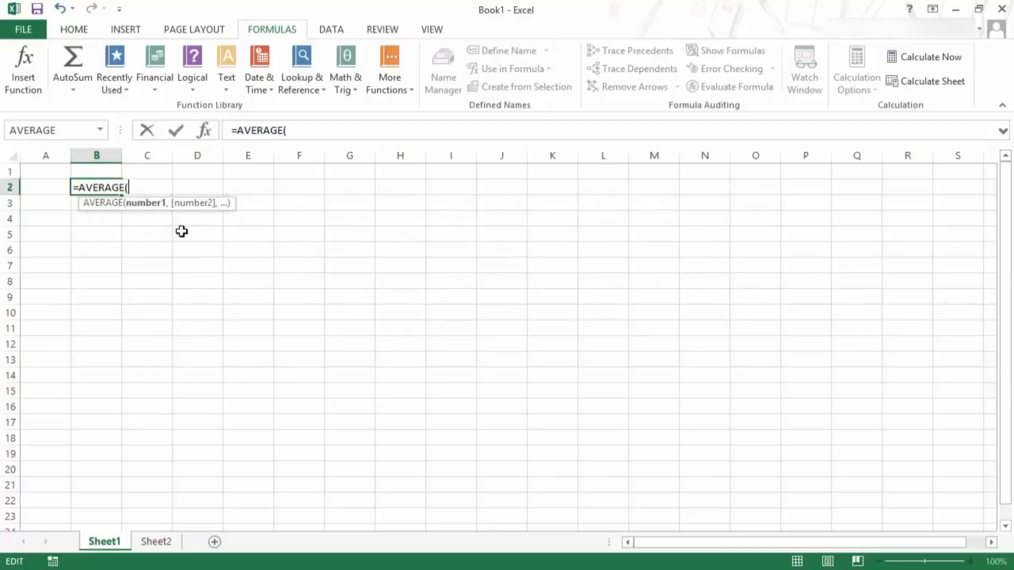
Open and close the AVERAGE help article, returning to B2's unfinished =AVERAGE( formula.
{"action": "left_click", "coordinate": [100, 207]}
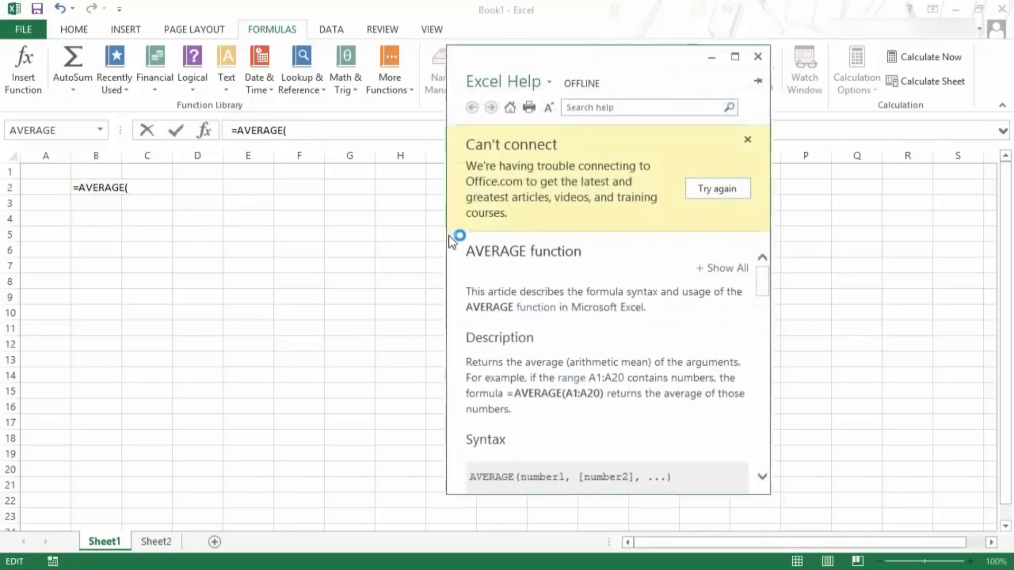
{"action": "left_click", "coordinate": [758, 57]}
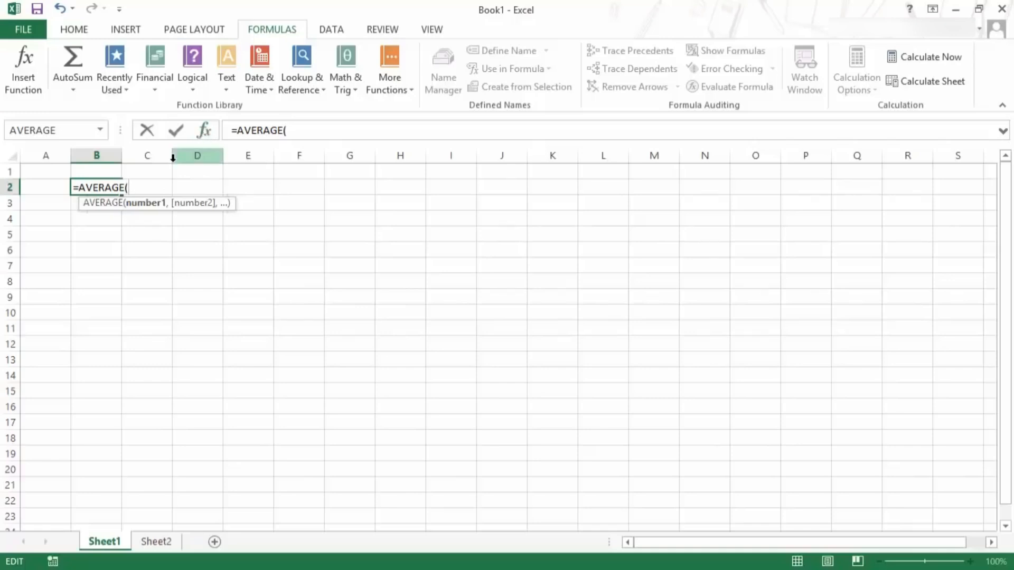
Bring up the Function Arguments dialog for AVERAGE and reposition it.
{"action": "key", "text": "ctrl+a"}
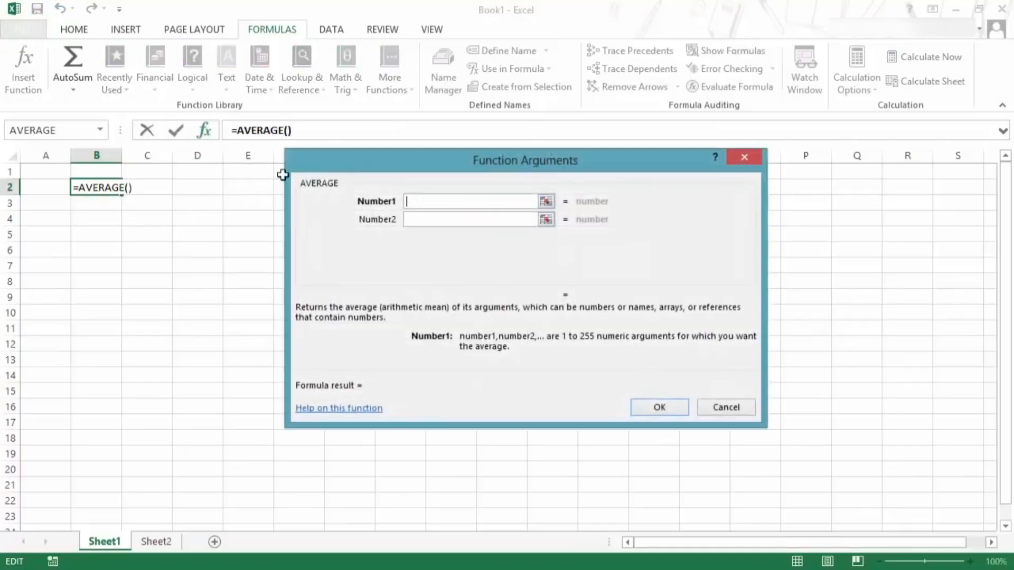
{"action": "left_click_drag", "start_coordinate": [347, 185], "coordinate": [344, 188]}
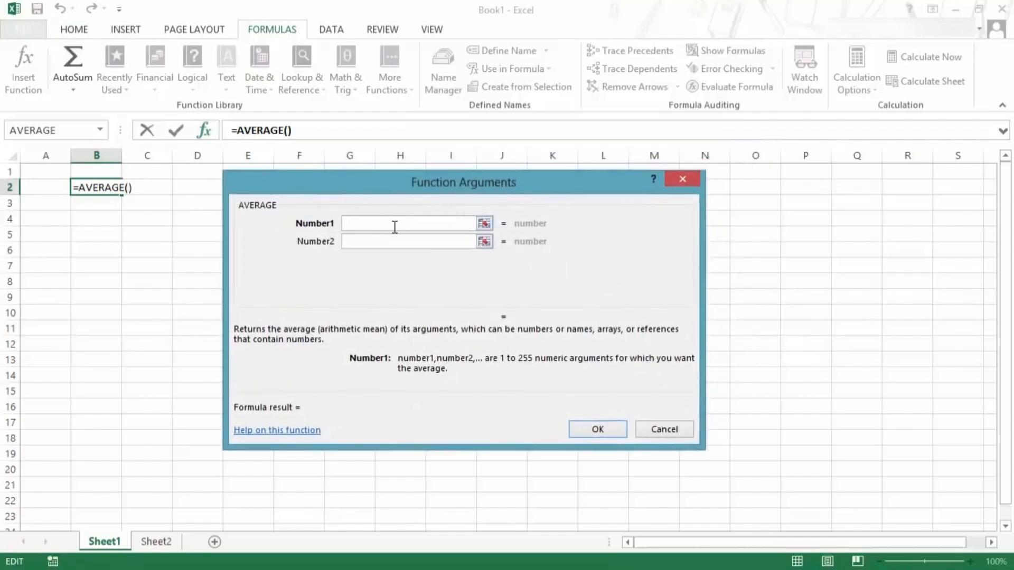
{"action": "left_click", "coordinate": [383, 241]}
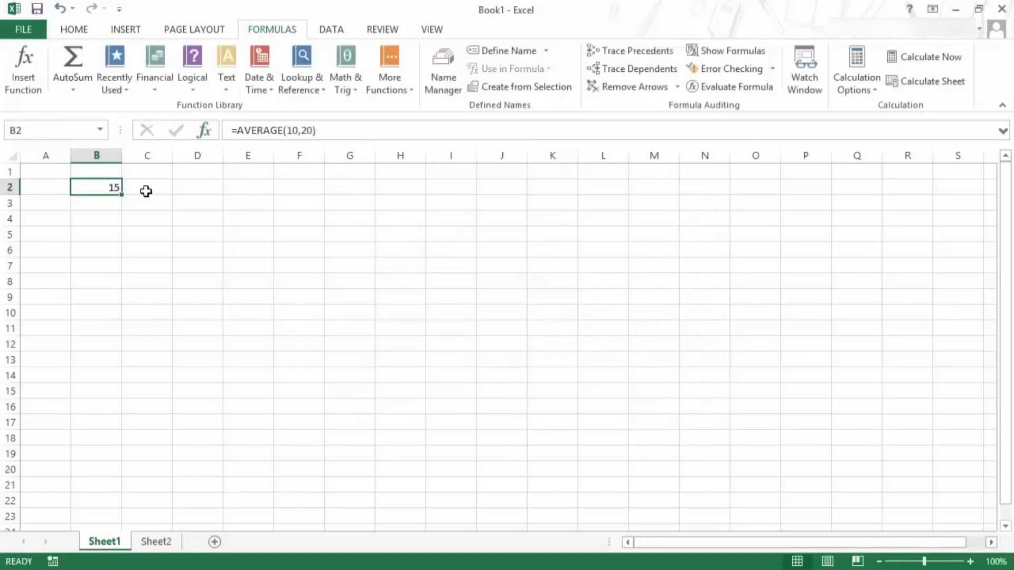
Cancel the unfinished entry so B2 shows 15, then begin typing =avera in B2.
{"action": "key", "text": "F2"}
{"action": "key", "text": "Escape"}
{"action": "type", "text": "="}
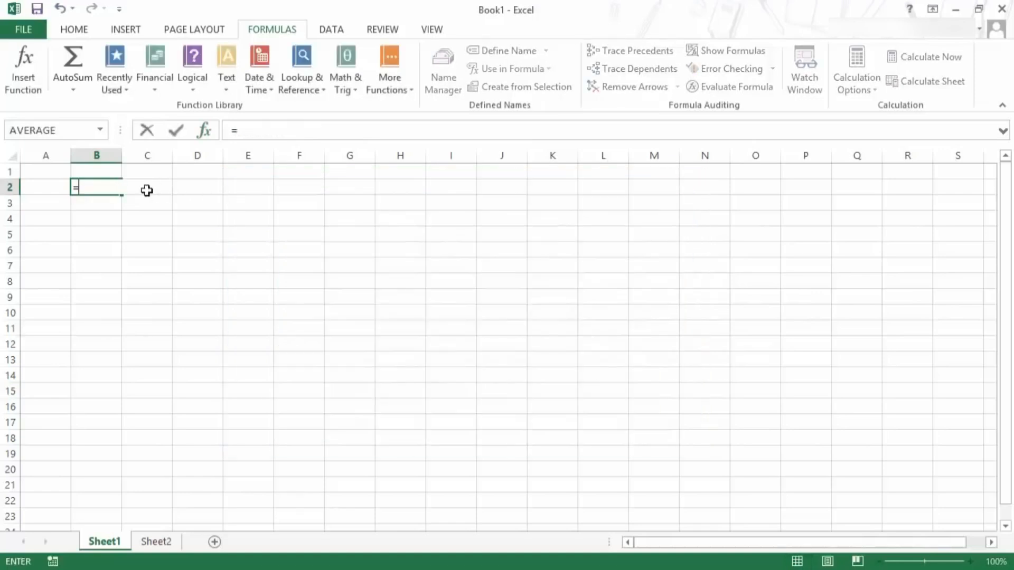
{"action": "type", "text": "avera"}
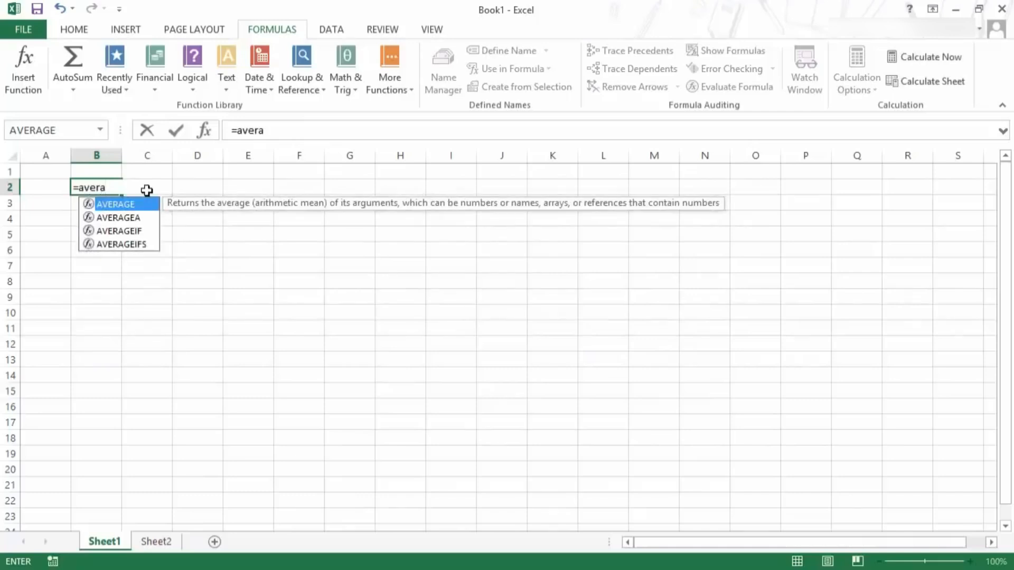
Complete B2 as =AVERAGE(10,20) so it displays 15, then reselect B2.
{"action": "key", "text": "Tab"}
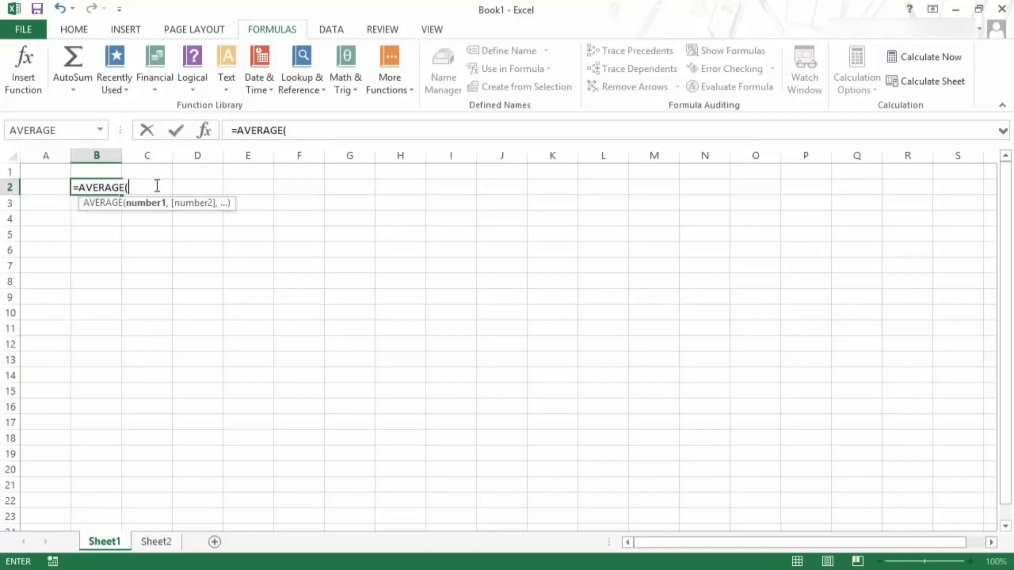
{"action": "type", "text": "10,20)"}
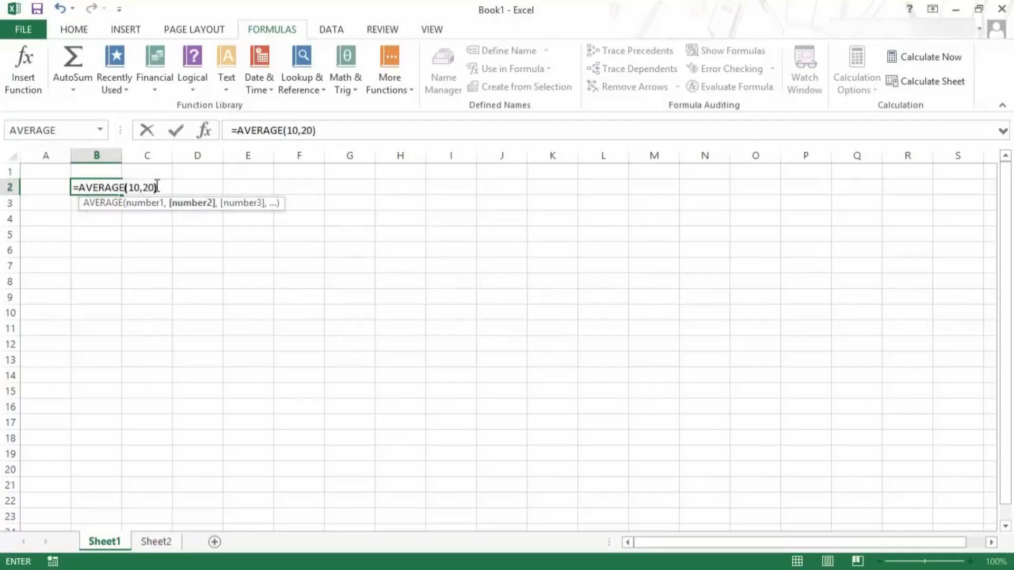
{"action": "key", "text": "Return"}
{"action": "left_click", "coordinate": [95, 188]}
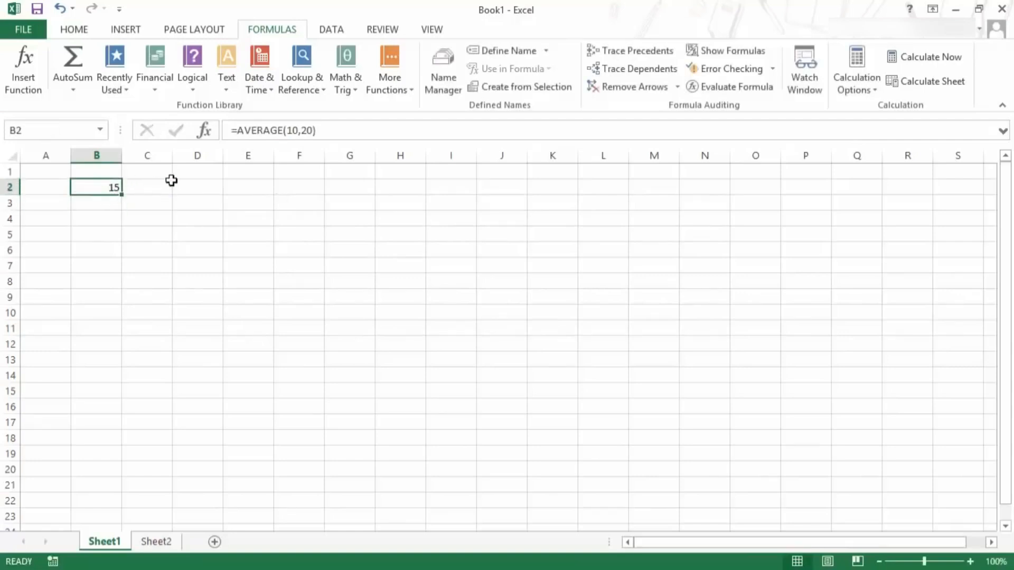
Enter 10 in D1 and 20 in D2.
{"action": "left_click", "coordinate": [206, 173]}
{"action": "type", "text": "10"}
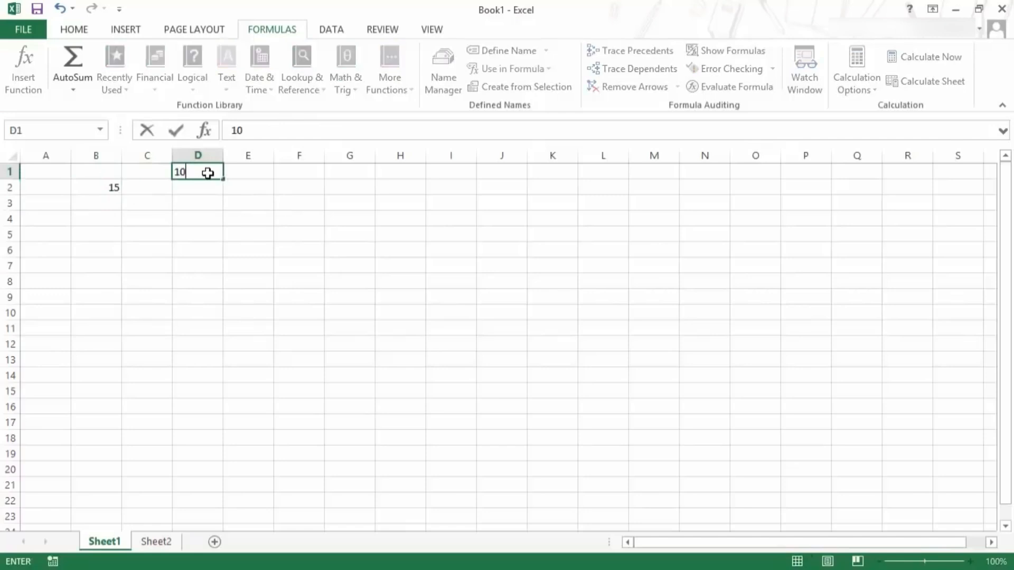
{"action": "key", "text": "Return"}
{"action": "type", "text": "20"}
{"action": "key", "text": "ctrl+Return"}
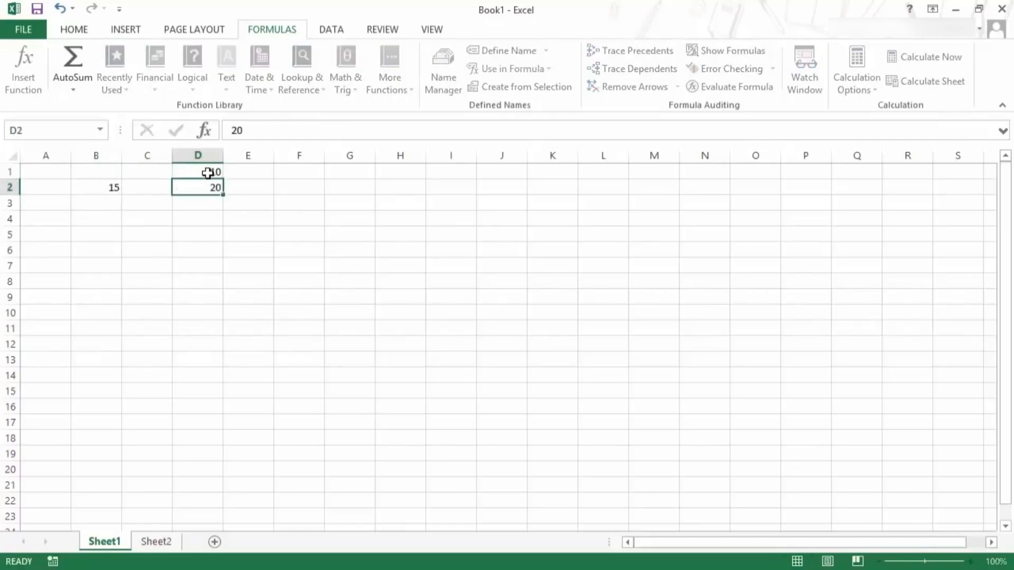
Rewrite B2 as =AVERAGE(D1,D2), referencing the two cells instead of typed numbers.
{"action": "key", "text": "Down"}
{"action": "key", "text": "Left"}
{"action": "key", "text": "Left"}
{"action": "key", "text": "Up"}
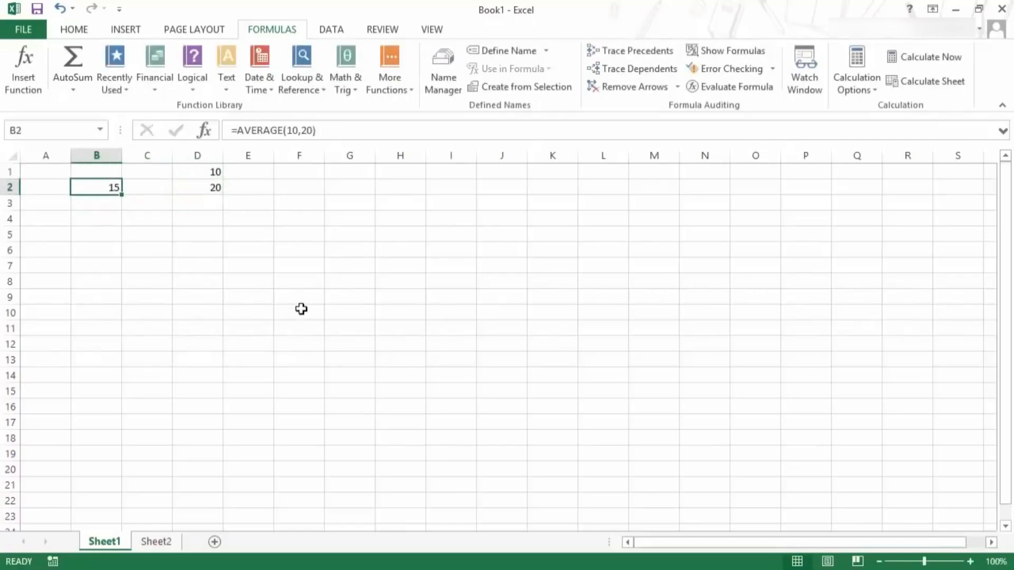
{"action": "key", "text": "F2"}
{"action": "key", "text": "BackSpace"}
{"action": "key", "text": "BackSpace"}
{"action": "key", "text": "BackSpace"}
{"action": "key", "text": "BackSpace"}
{"action": "key", "text": "BackSpace"}
{"action": "key", "text": "BackSpace"}
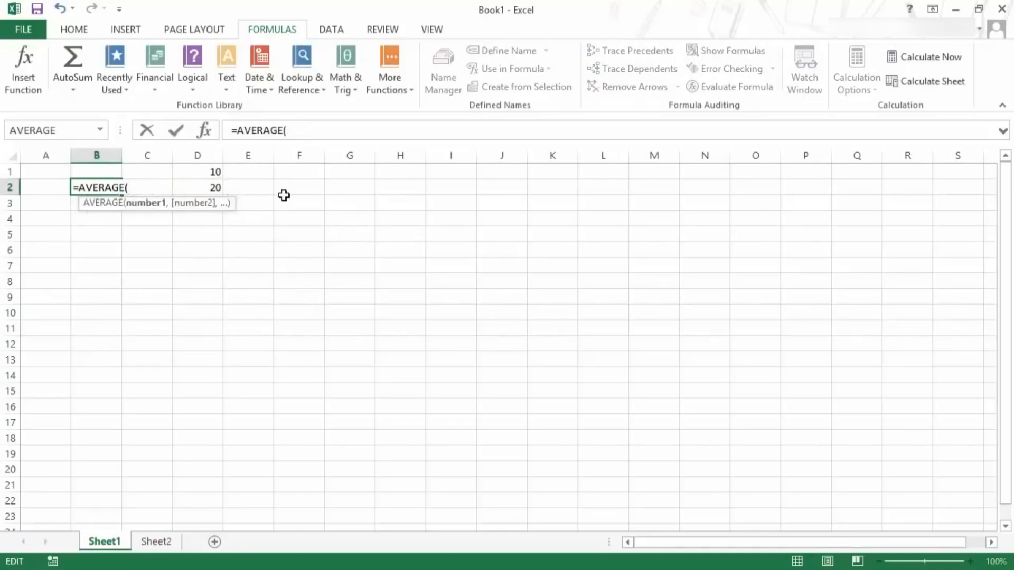
{"action": "left_click", "coordinate": [210, 173]}
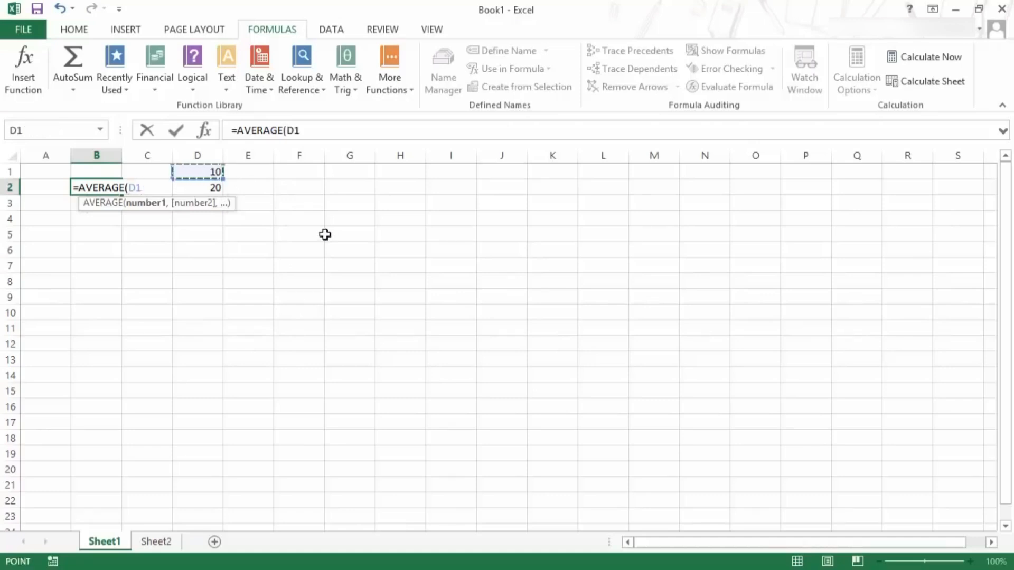
{"action": "type", "text": ","}
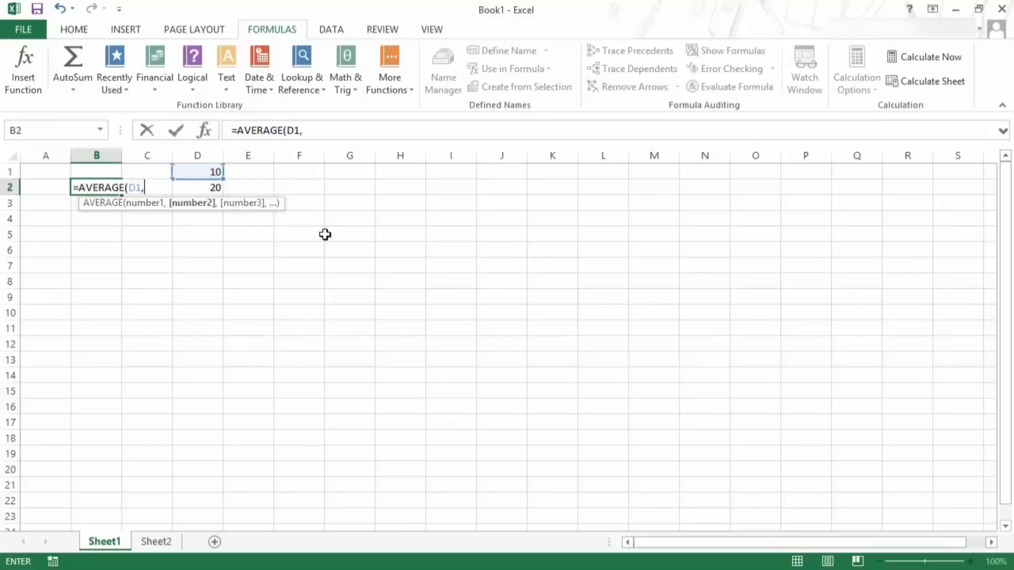
{"action": "left_click", "coordinate": [213, 189]}
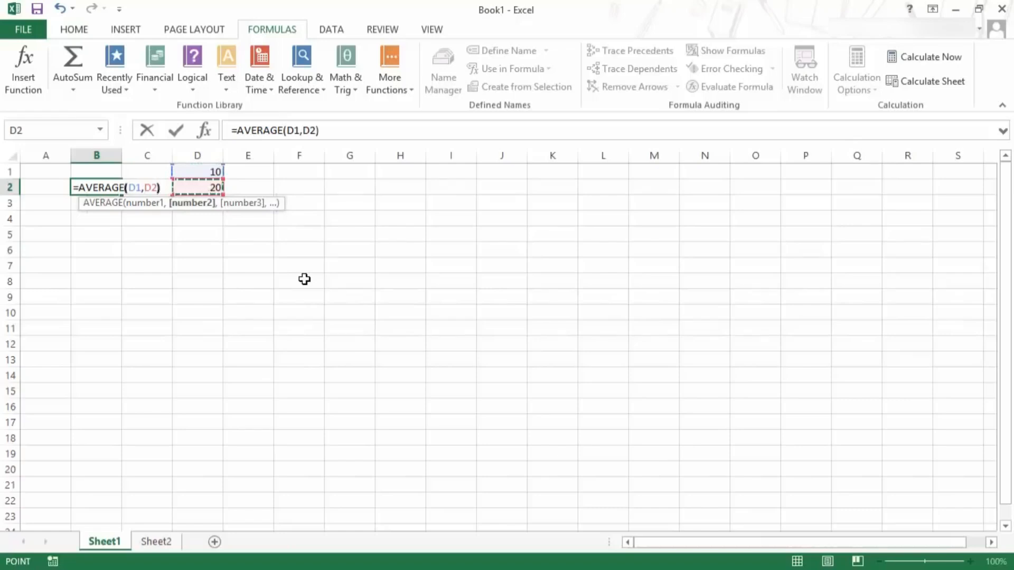
{"action": "key", "text": "Return"}
Reopen B2 and delete its arguments back to =AVERAGE(.
{"action": "left_click", "coordinate": [94, 187]}
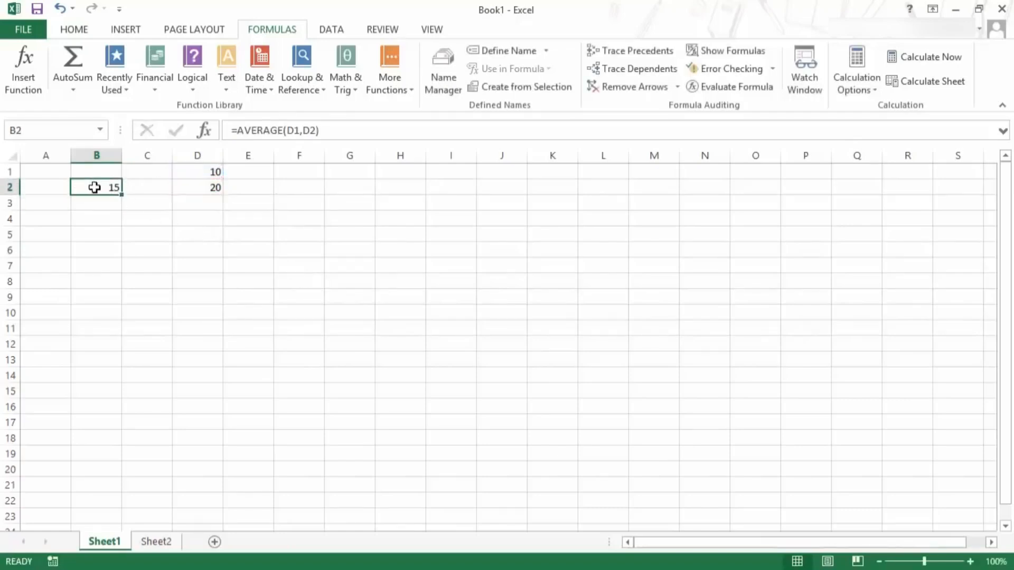
{"action": "key", "text": "F2"}
{"action": "key", "text": "BackSpace"}
{"action": "key", "text": "BackSpace"}
{"action": "key", "text": "BackSpace"}
{"action": "key", "text": "BackSpace"}
{"action": "key", "text": "BackSpace"}
{"action": "key", "text": "BackSpace"}
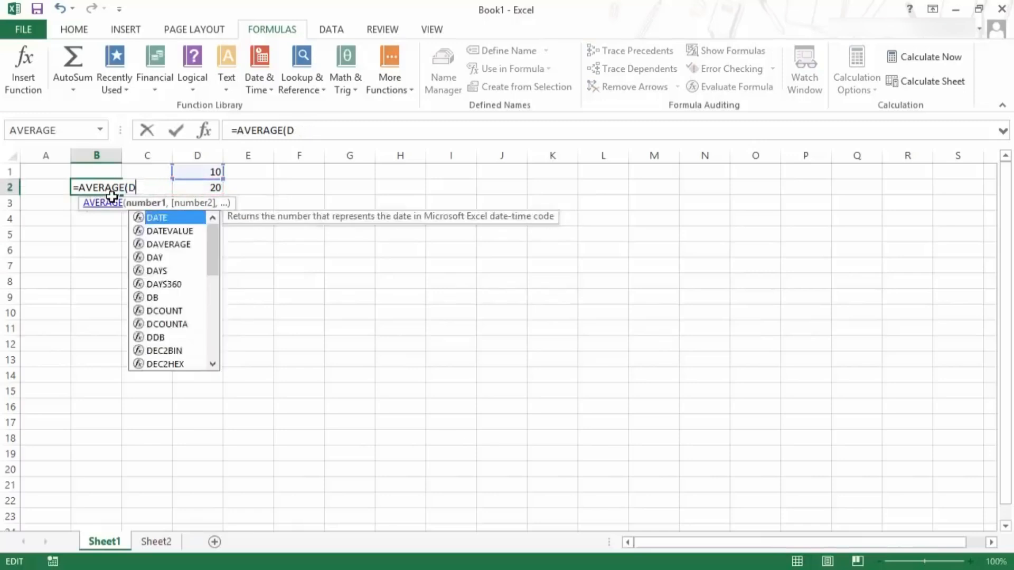
Finish B2 as =AVERAGE(D1:D2) using the selected range, showing 15.
{"action": "left_click_drag", "start_coordinate": [203, 170], "coordinate": [208, 189]}
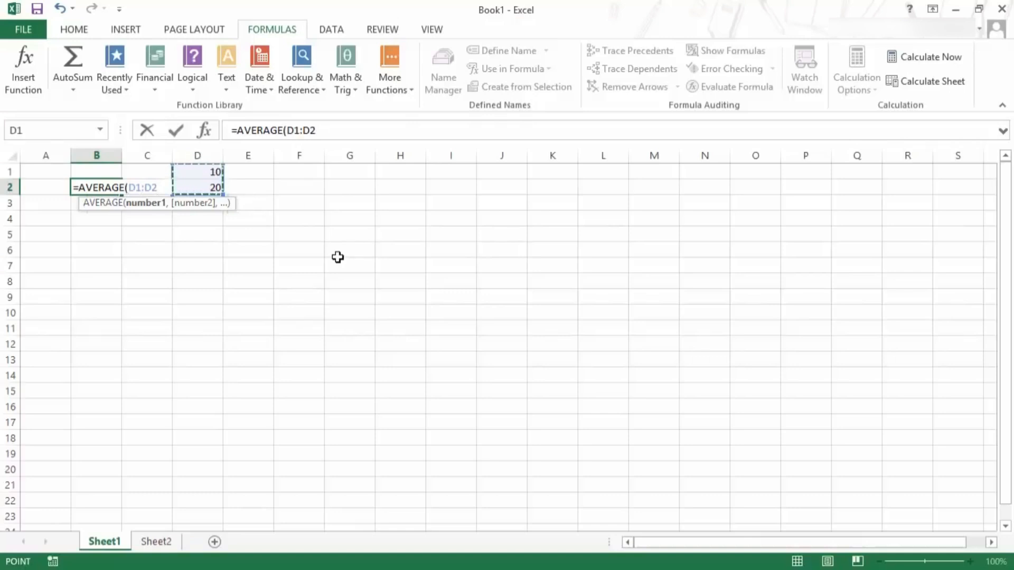
{"action": "type", "text": ")"}
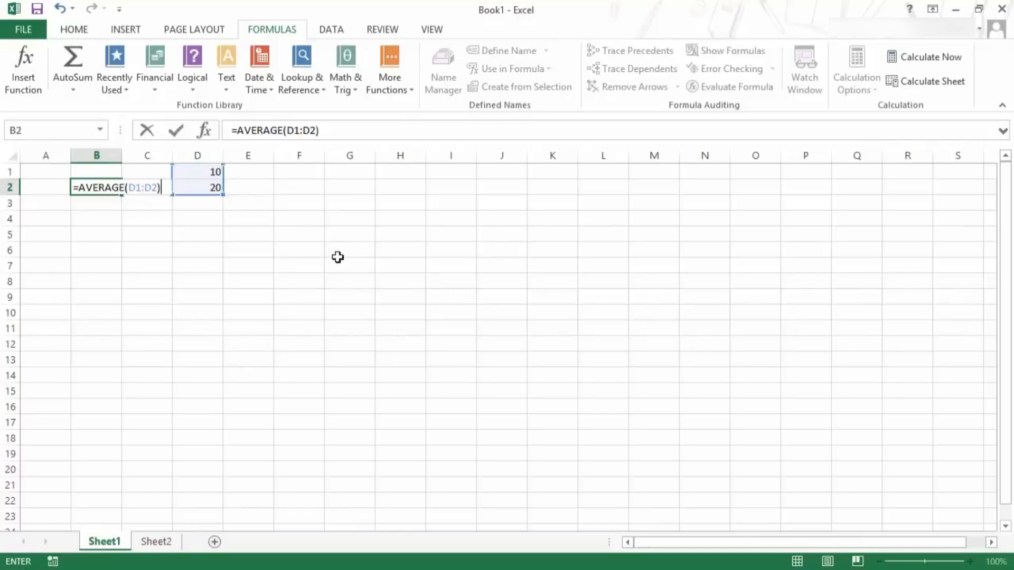
{"action": "key", "text": "Return"}
{"action": "key", "text": "Up"}
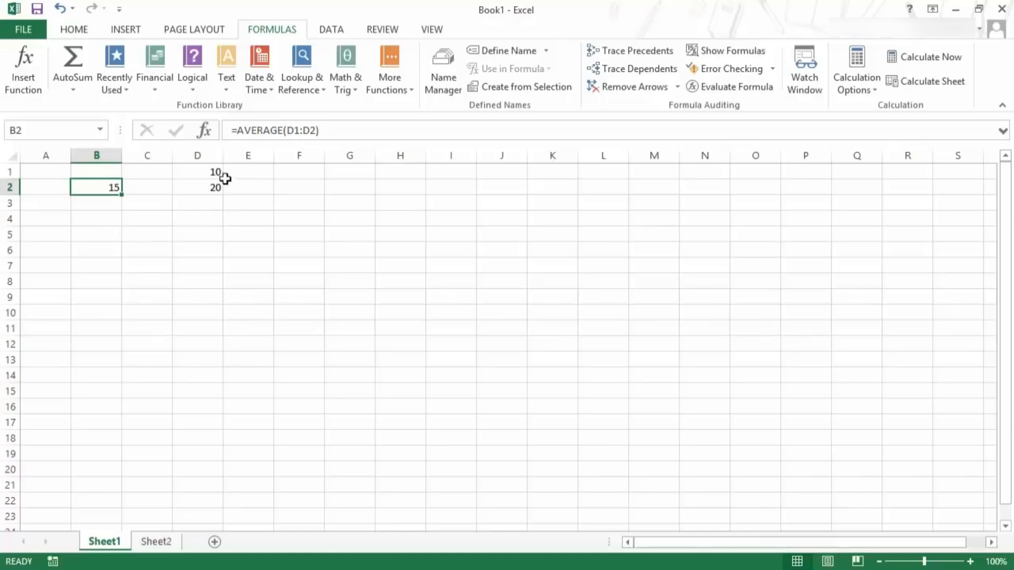
Add a new Sheet3 and enter 10, 20, 30 in C3:C5.
{"action": "left_click_drag", "start_coordinate": [215, 174], "coordinate": [215, 189]}
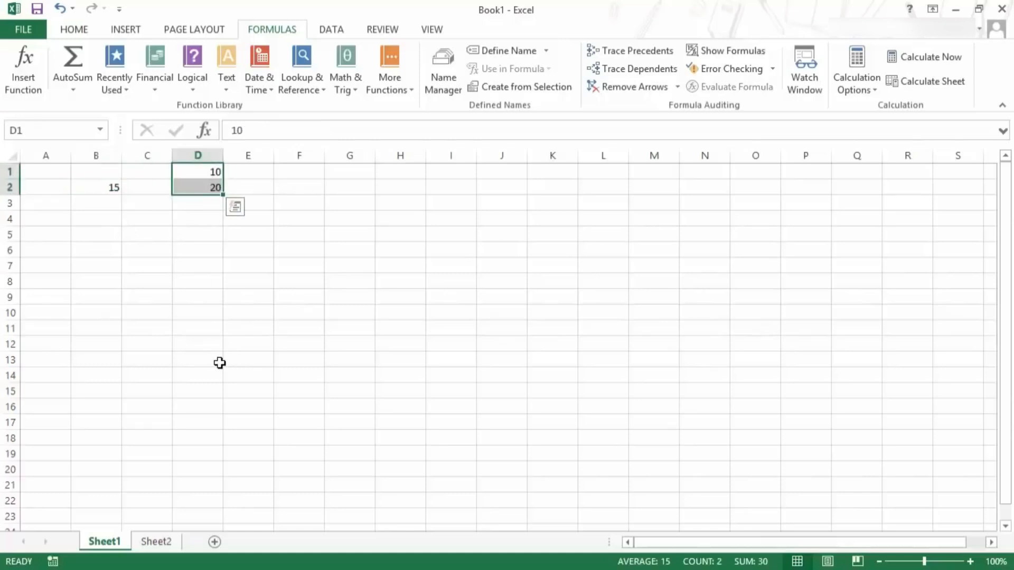
{"action": "left_click", "coordinate": [173, 542]}
{"action": "left_click", "coordinate": [213, 541]}
{"action": "left_click", "coordinate": [124, 205]}
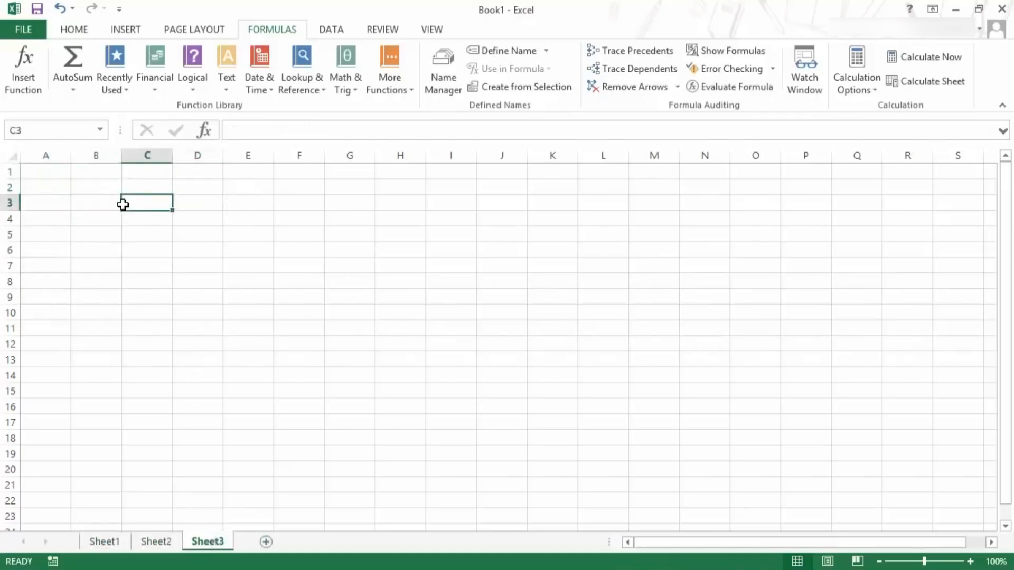
{"action": "type", "text": "10"}
{"action": "key", "text": "Return"}
{"action": "type", "text": "20"}
{"action": "key", "text": "Return"}
{"action": "type", "text": "30"}
{"action": "key", "text": "Up"}
{"action": "key", "text": "Up"}
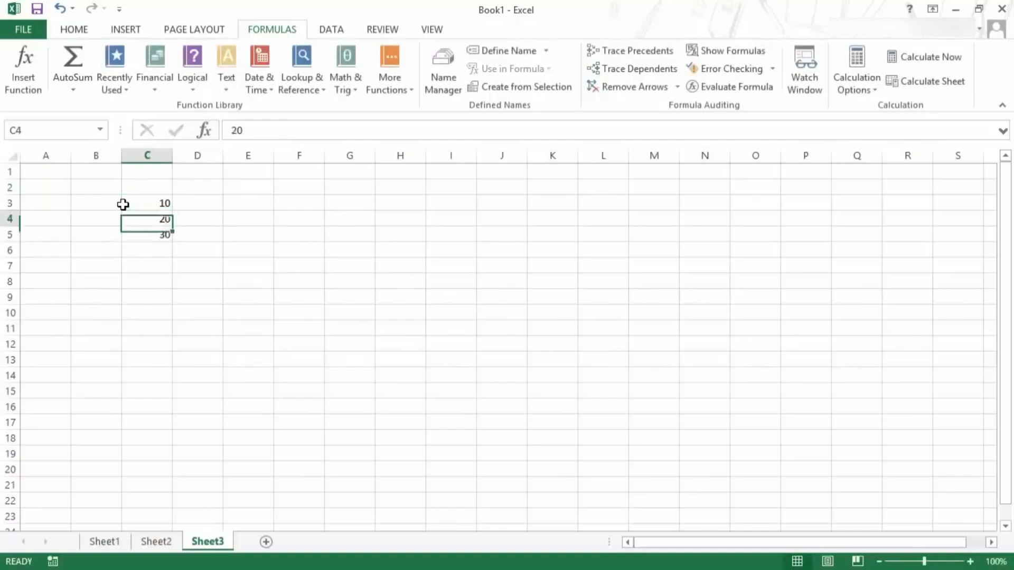
On Sheet1, set B2 to =AVERAGE(Sheet3!C3:C5), which shows 20.
{"action": "left_click", "coordinate": [105, 543]}
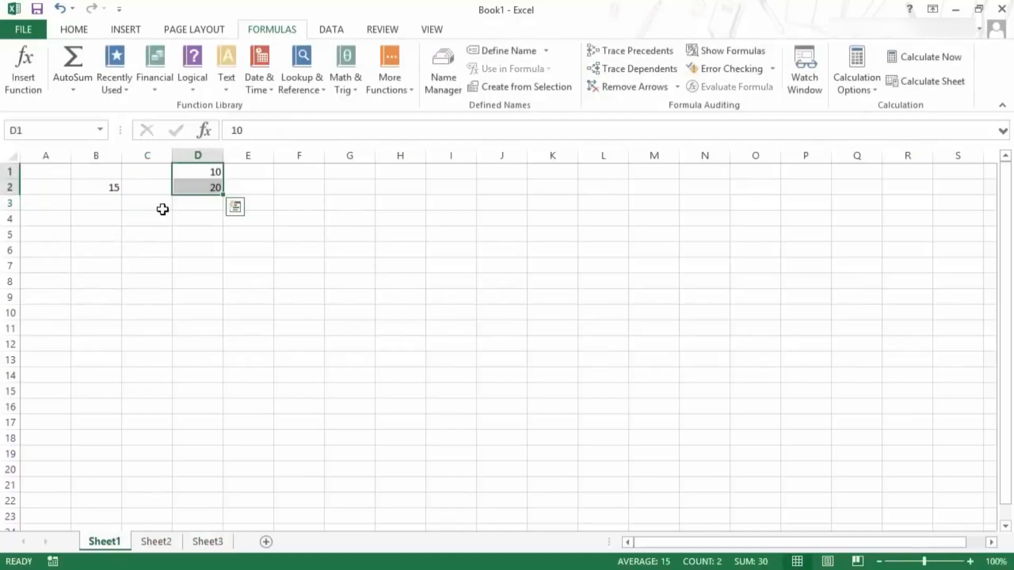
{"action": "left_click", "coordinate": [108, 186]}
{"action": "type", "text": "=avera"}
{"action": "key", "text": "Tab"}
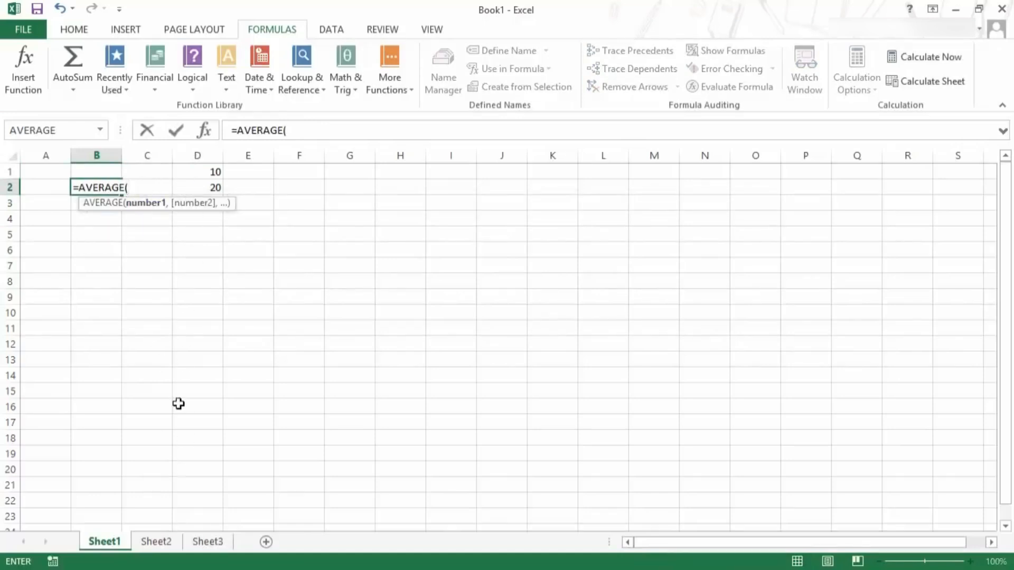
{"action": "left_click", "coordinate": [214, 541]}
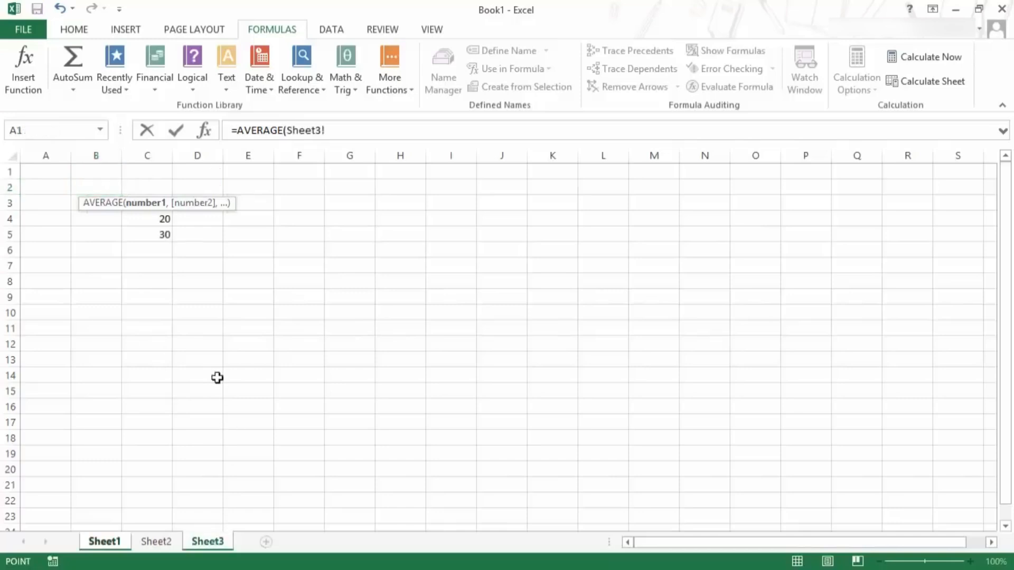
{"action": "left_click_drag", "start_coordinate": [144, 235], "coordinate": [150, 204]}
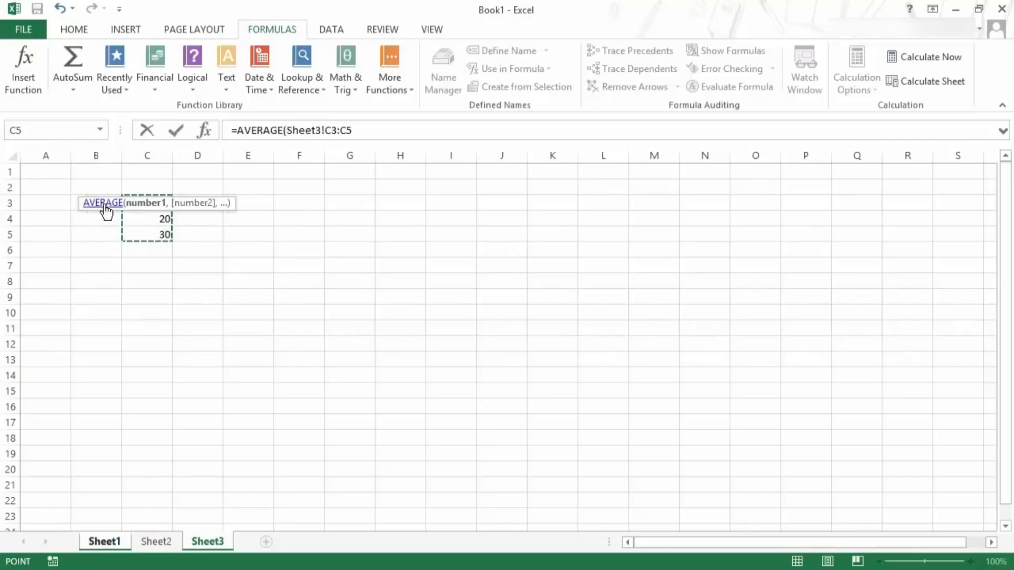
{"action": "left_click_drag", "start_coordinate": [82, 205], "coordinate": [80, 285]}
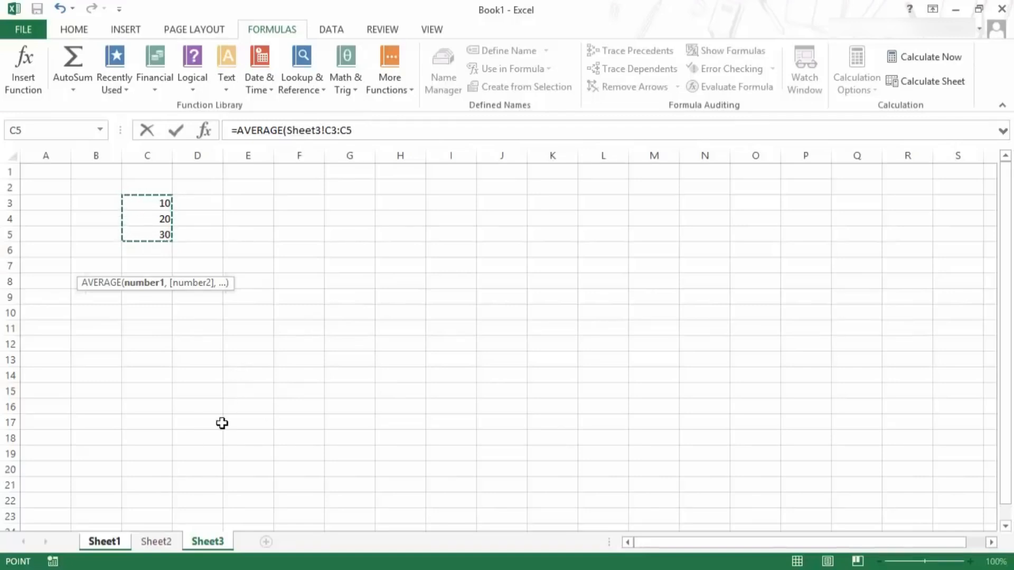
{"action": "left_click", "coordinate": [362, 133]}
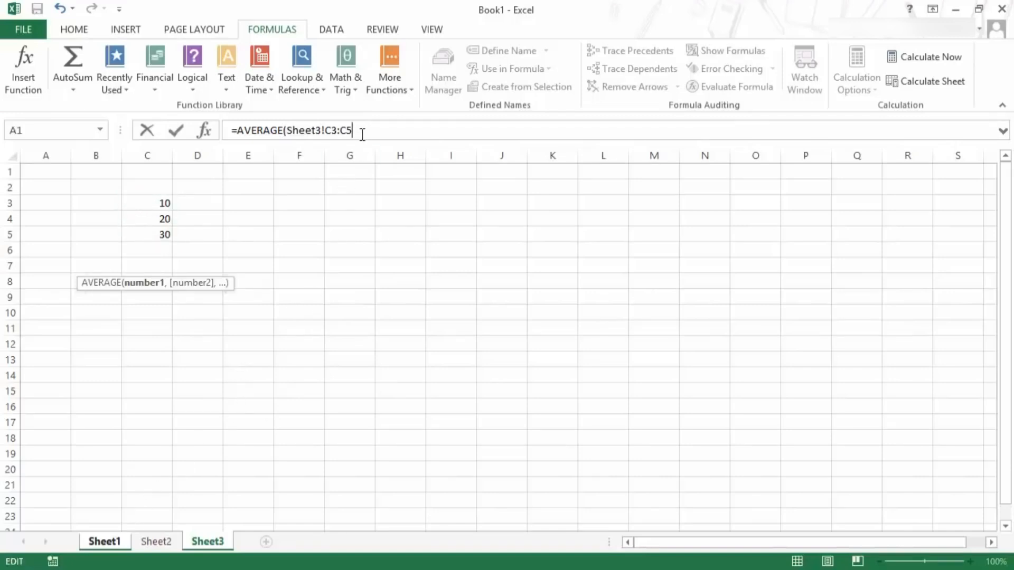
{"action": "key", "text": "Return"}
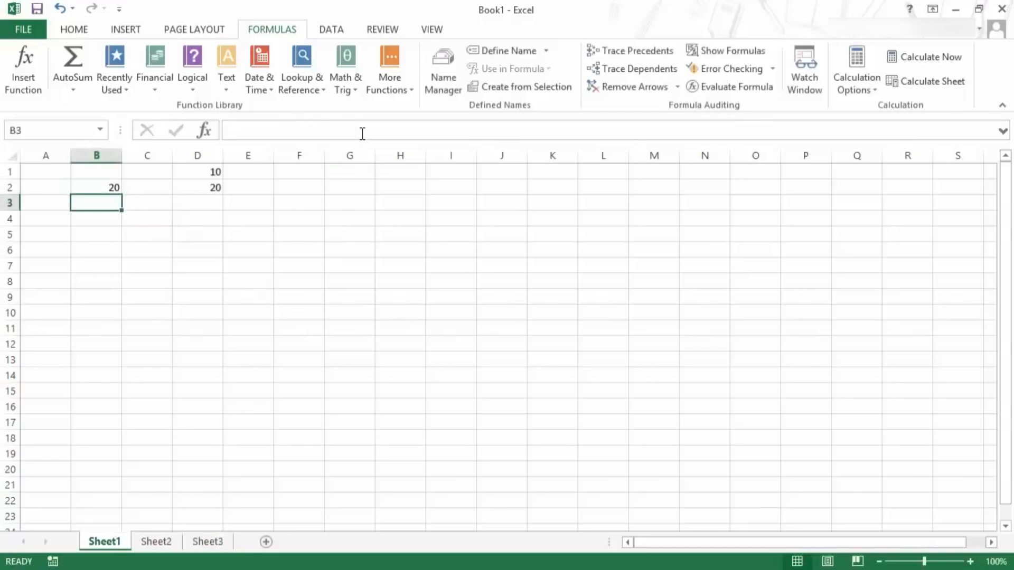
{"action": "left_click", "coordinate": [93, 191]}
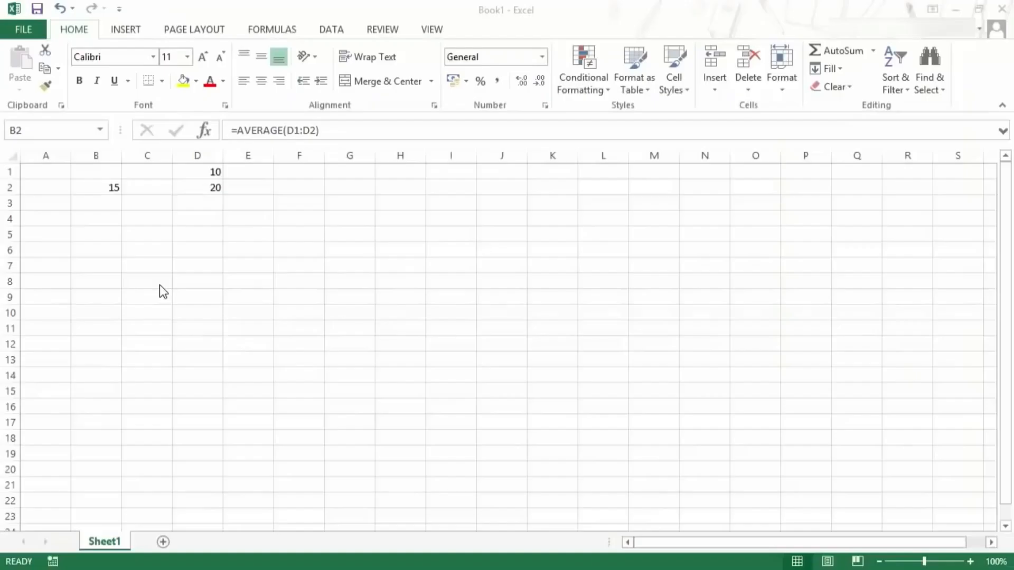
{"action": "left_click", "coordinate": [101, 189]}
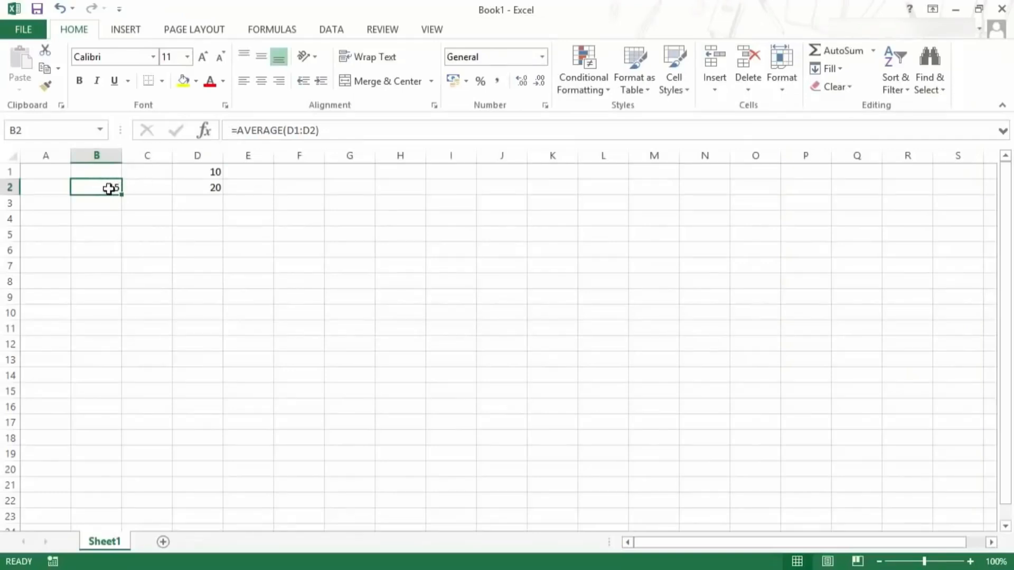
{"action": "left_click_drag", "start_coordinate": [232, 129], "coordinate": [339, 129]}
{"action": "left_click", "coordinate": [266, 130]}
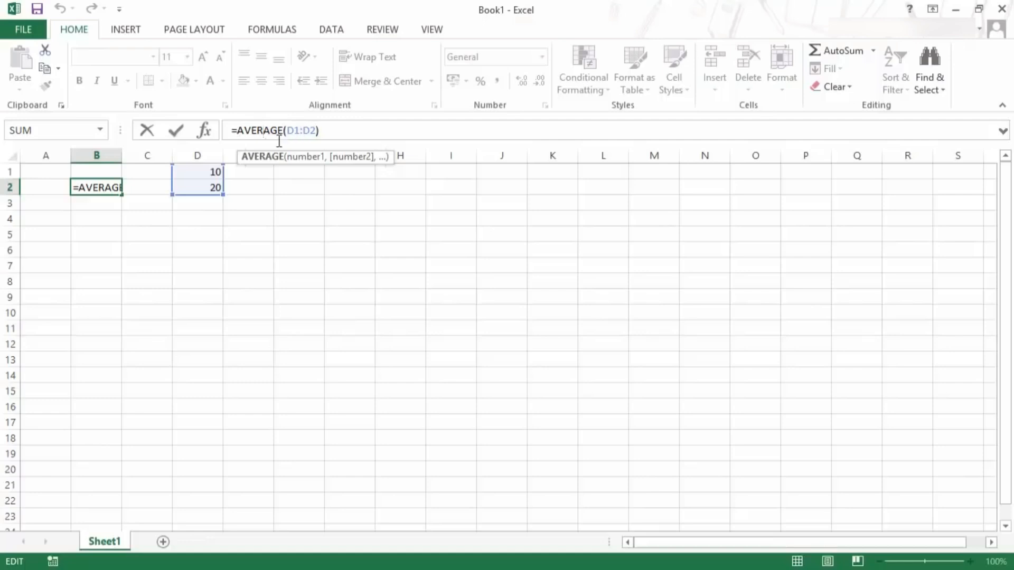
{"action": "left_click", "coordinate": [113, 188]}
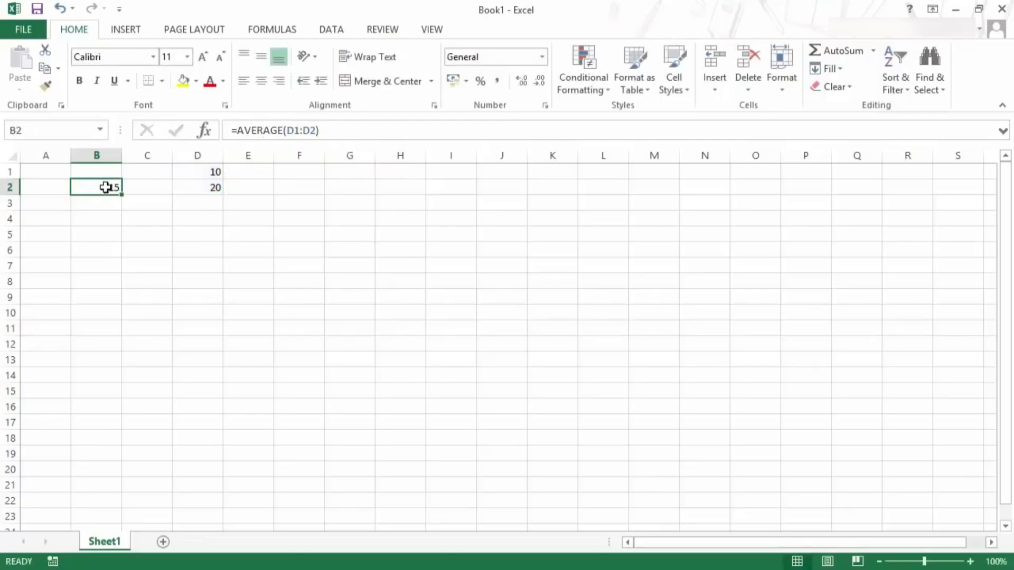
{"action": "double_click", "coordinate": [105, 188]}
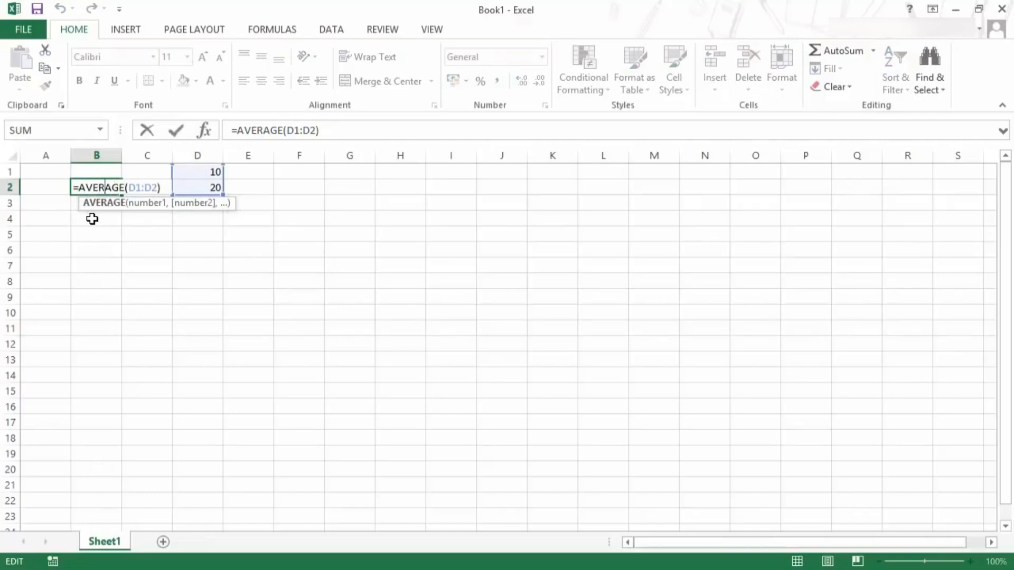
{"action": "key", "text": "Escape"}
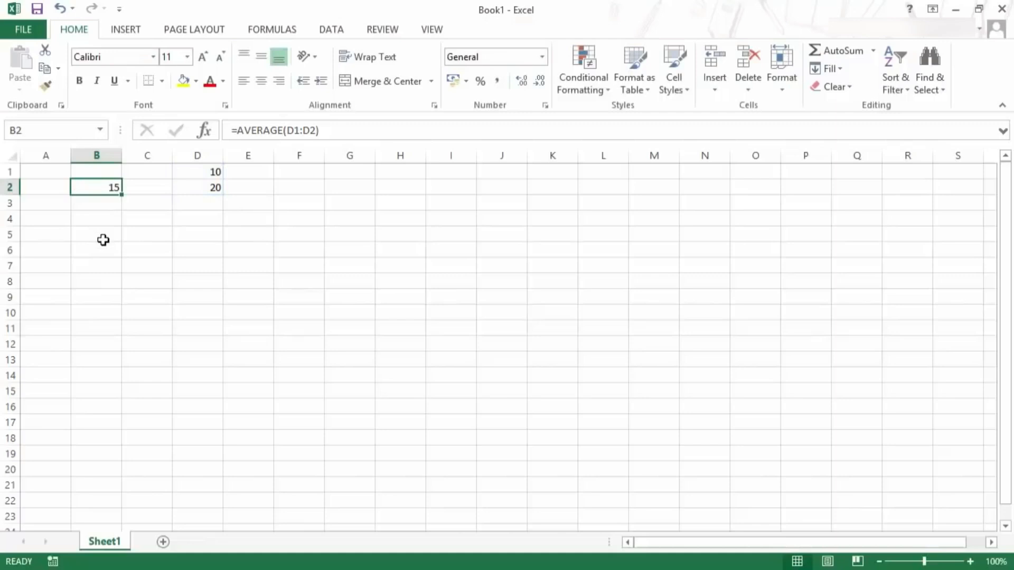
{"action": "key", "text": "F2"}
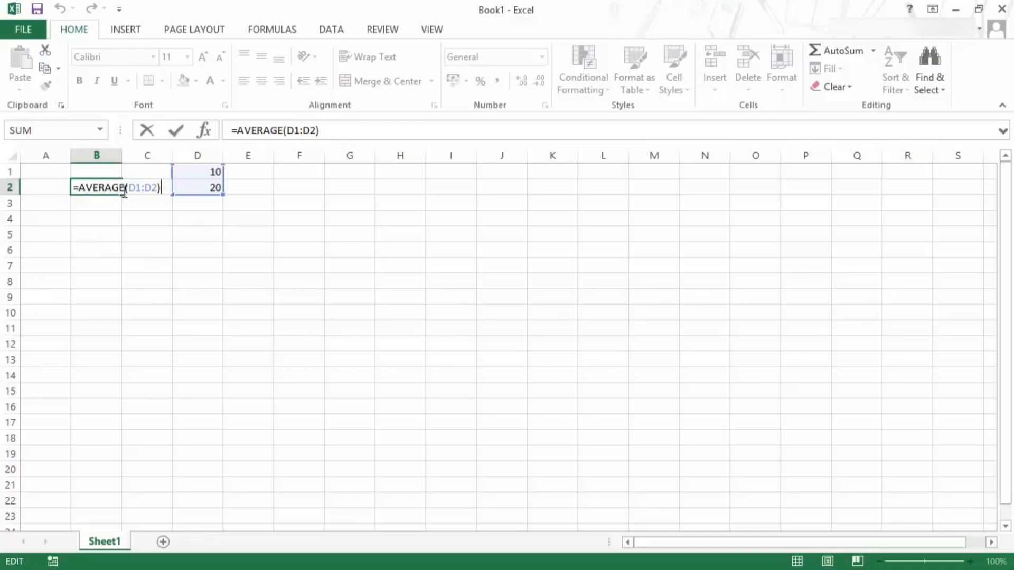
{"action": "key", "text": "Escape"}
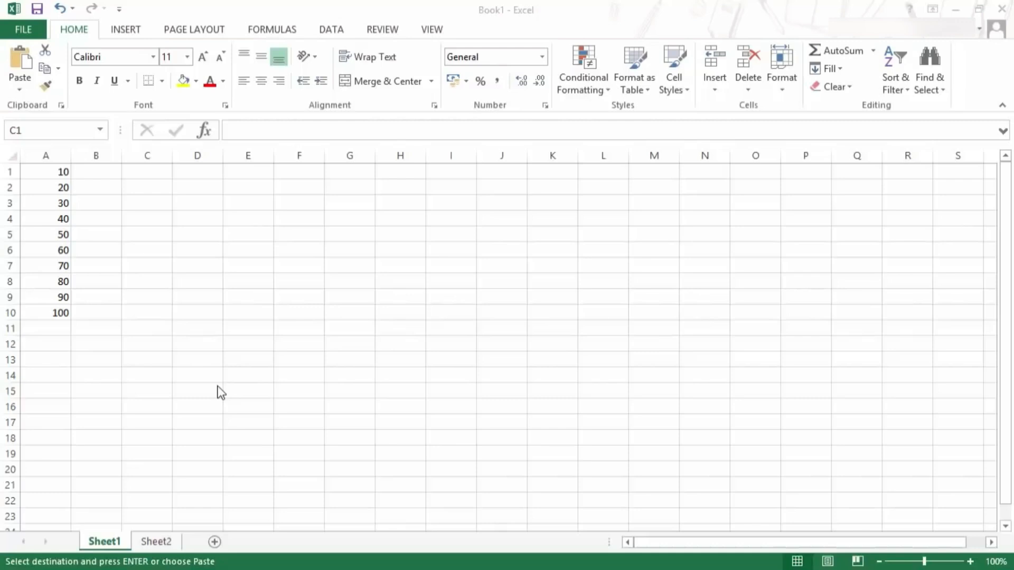
Enter the formula =A1 in C1.
{"action": "left_click", "coordinate": [136, 171]}
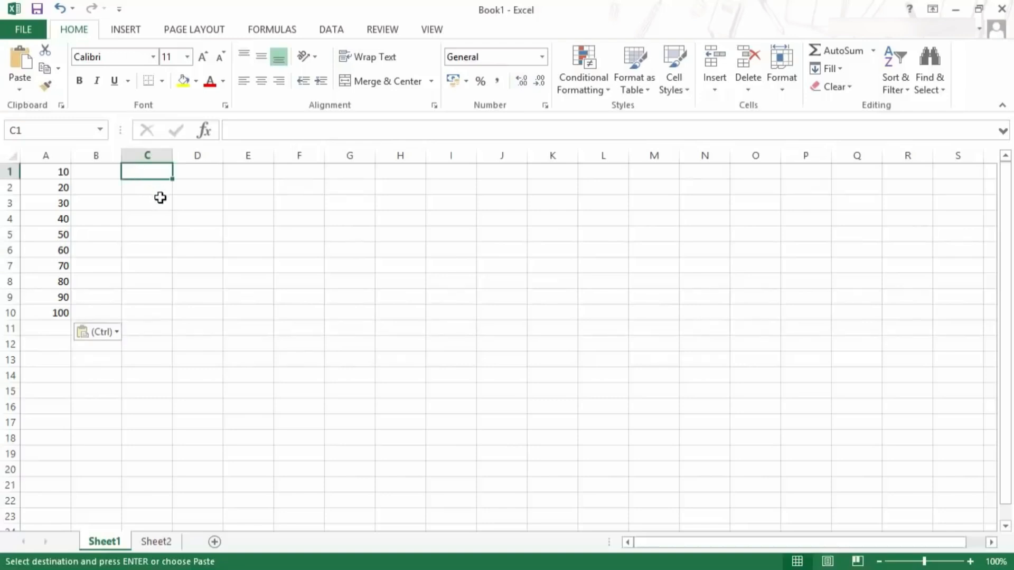
{"action": "type", "text": "="}
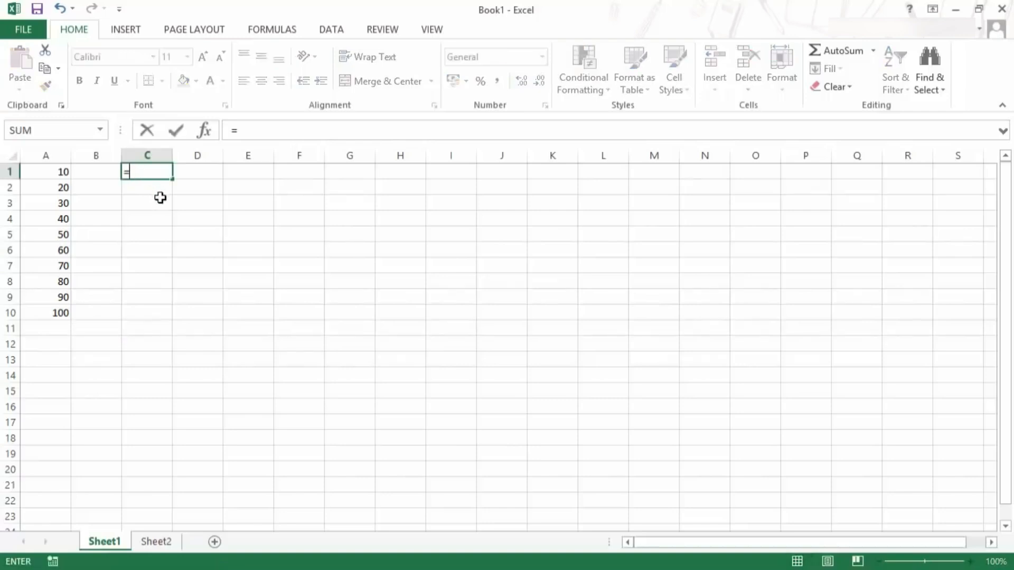
{"action": "left_click", "coordinate": [51, 168]}
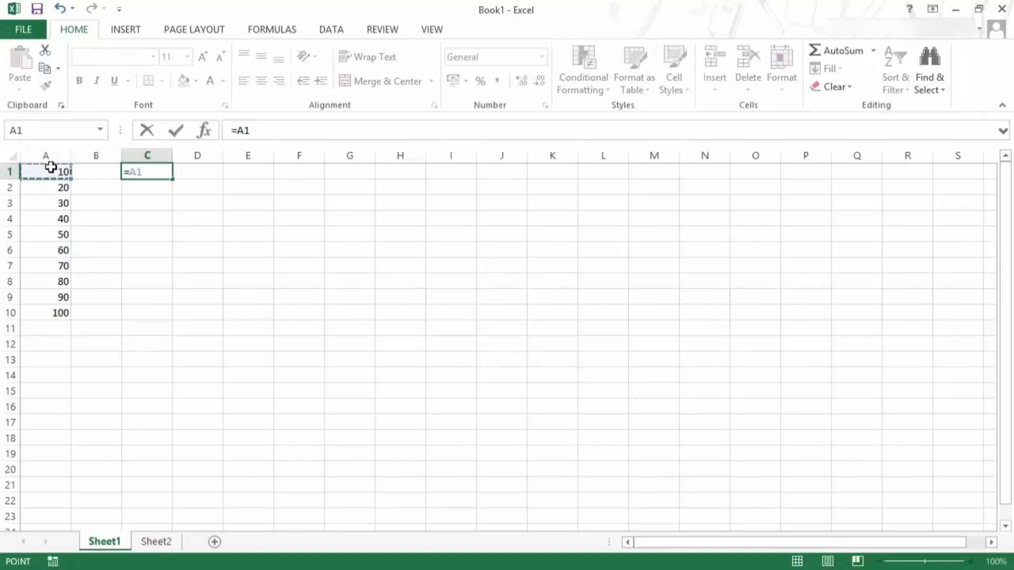
{"action": "key", "text": "Return"}
{"action": "key", "text": "Up"}
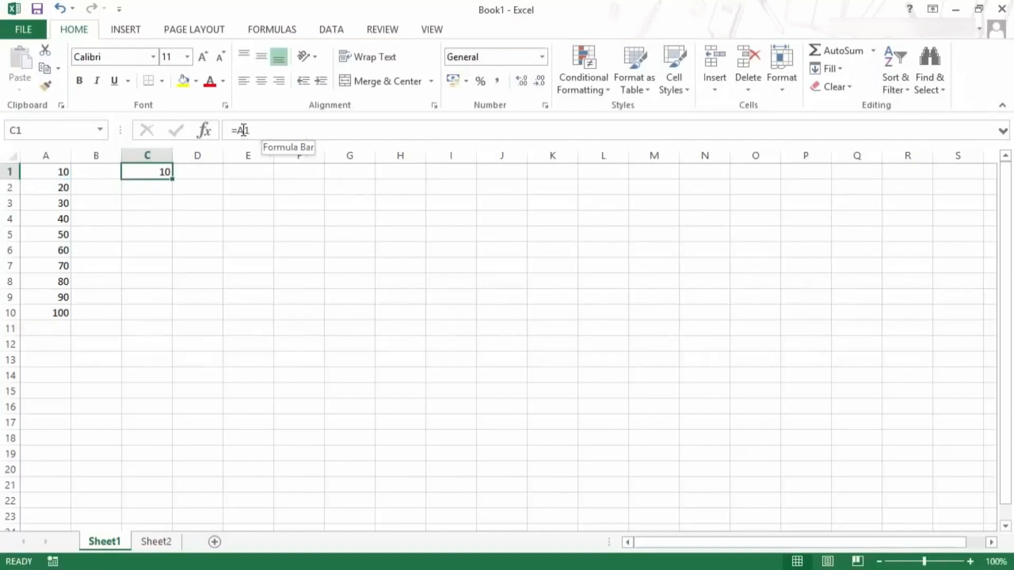
Fill C1's formula down column C and compare C1 with C2.
{"action": "left_click_drag", "start_coordinate": [172, 179], "coordinate": [158, 317]}
{"action": "left_click", "coordinate": [151, 191]}
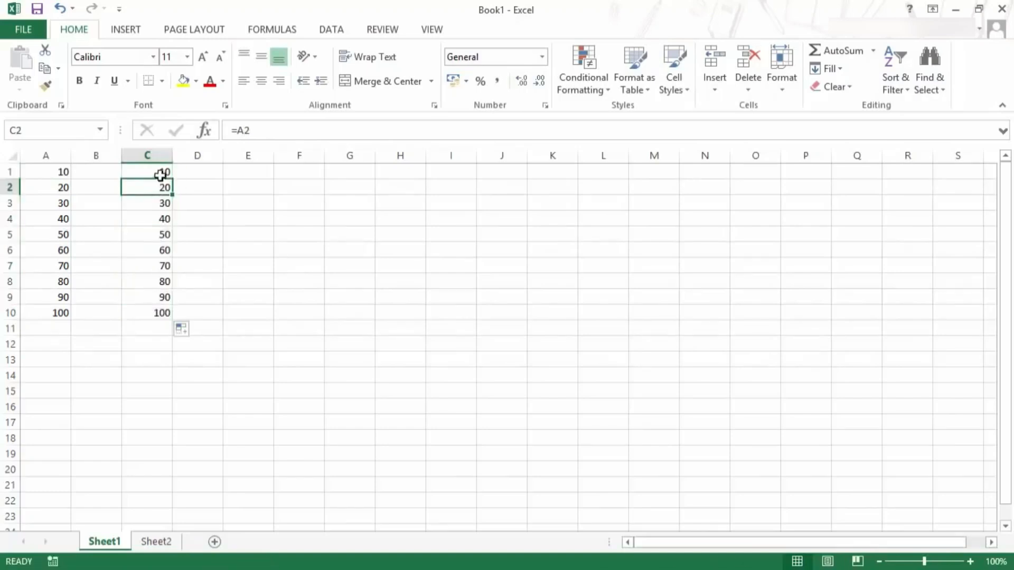
{"action": "left_click", "coordinate": [160, 174]}
{"action": "left_click", "coordinate": [159, 190]}
{"action": "left_click", "coordinate": [161, 173]}
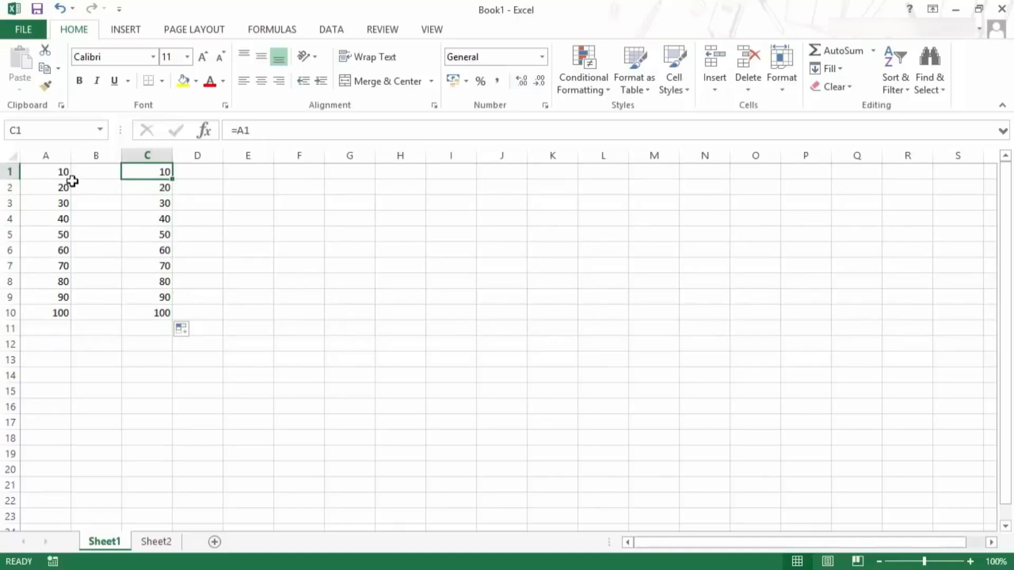
{"action": "left_click", "coordinate": [161, 190]}
Show that C2, C3 and C10 point to A2, A3 and A10.
{"action": "double_click", "coordinate": [161, 191]}
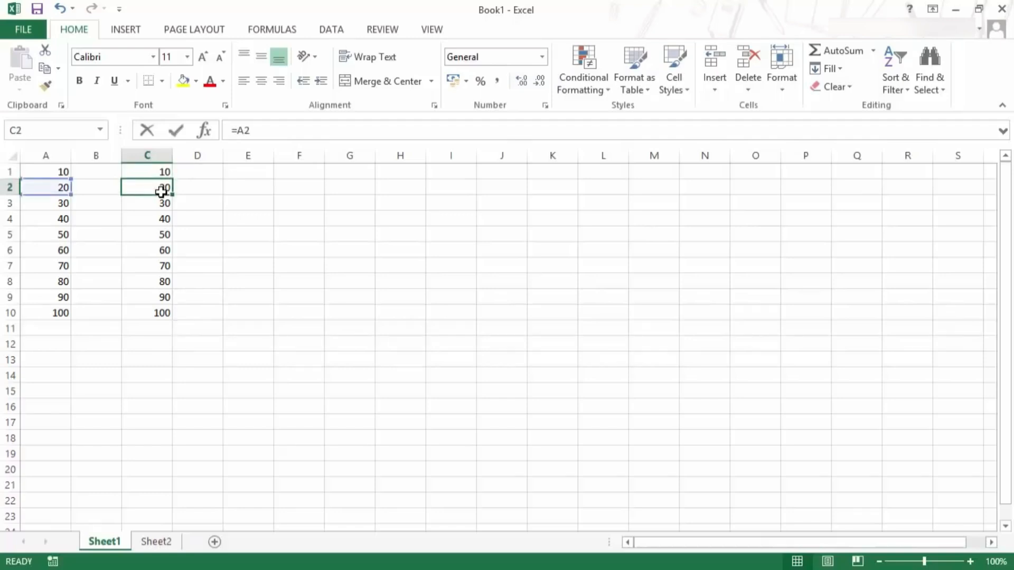
{"action": "key", "text": "Return"}
{"action": "double_click", "coordinate": [156, 203]}
{"action": "key", "text": "Escape"}
{"action": "left_click", "coordinate": [156, 312]}
{"action": "double_click", "coordinate": [161, 315]}
{"action": "key", "text": "Escape"}
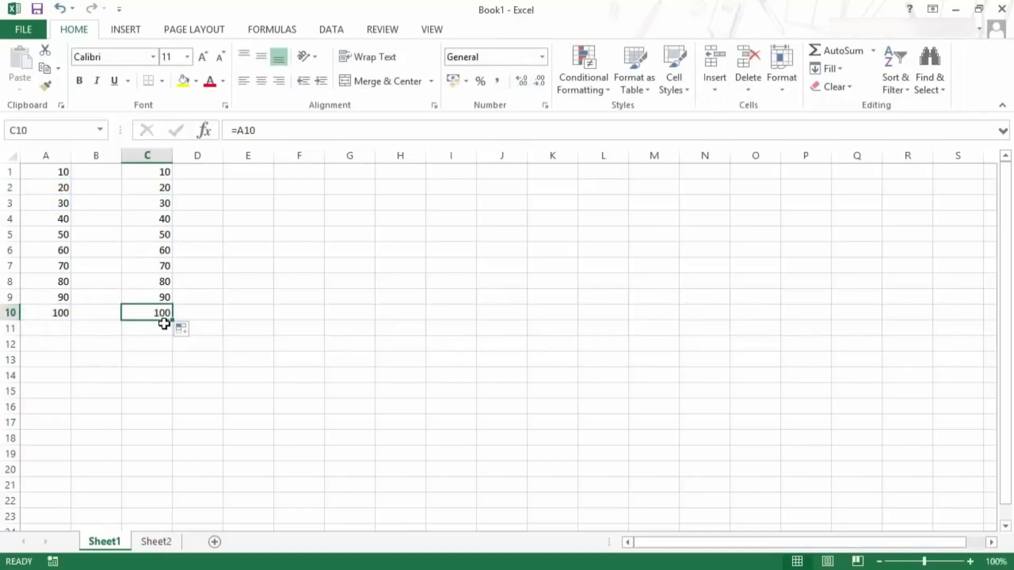
Copy C10's formula into C18, showing it now references A18.
{"action": "key", "text": "ctrl+c"}
{"action": "left_click", "coordinate": [164, 437]}
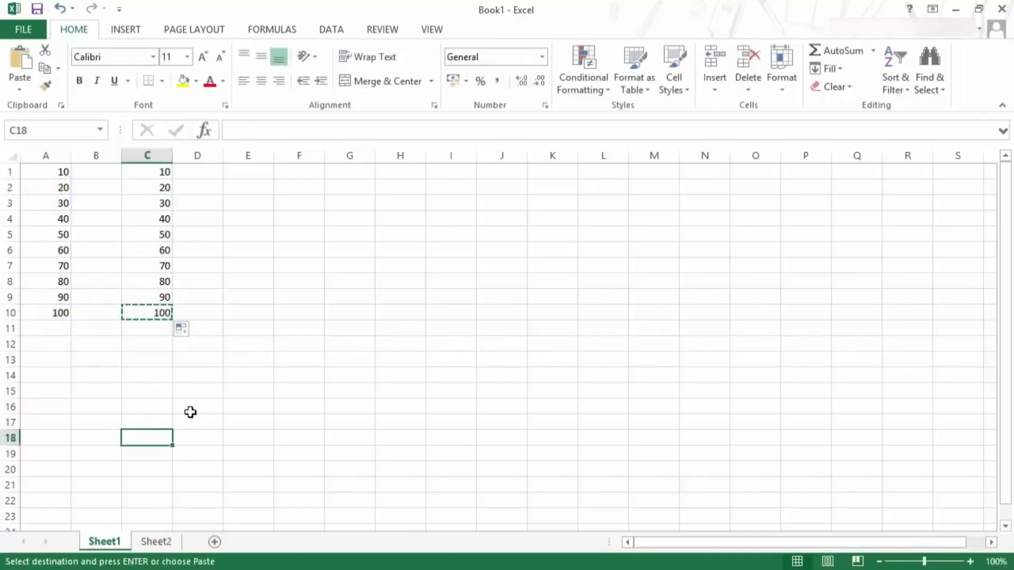
{"action": "key", "text": "ctrl+v"}
{"action": "double_click", "coordinate": [167, 437]}
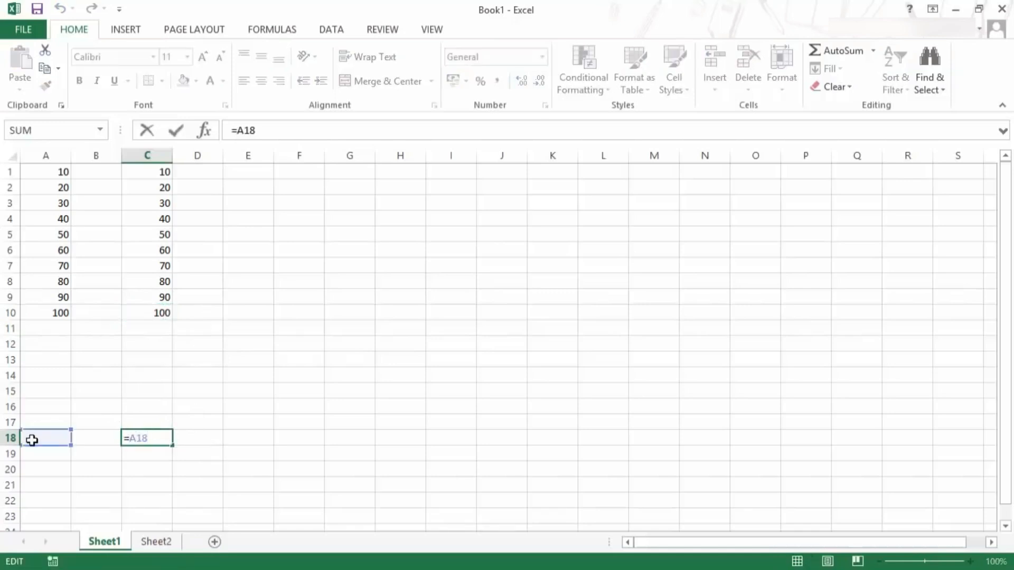
{"action": "key", "text": "Escape"}
Paste C1's formula into H1 and show it references F1 instead of A1.
{"action": "left_click", "coordinate": [151, 170]}
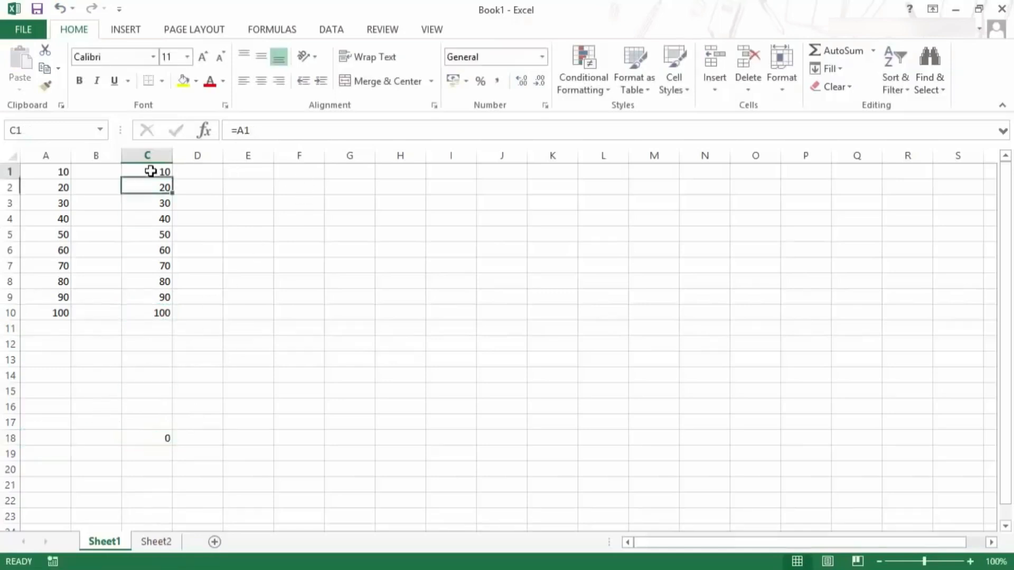
{"action": "key", "text": "ctrl+c"}
{"action": "left_click", "coordinate": [409, 173]}
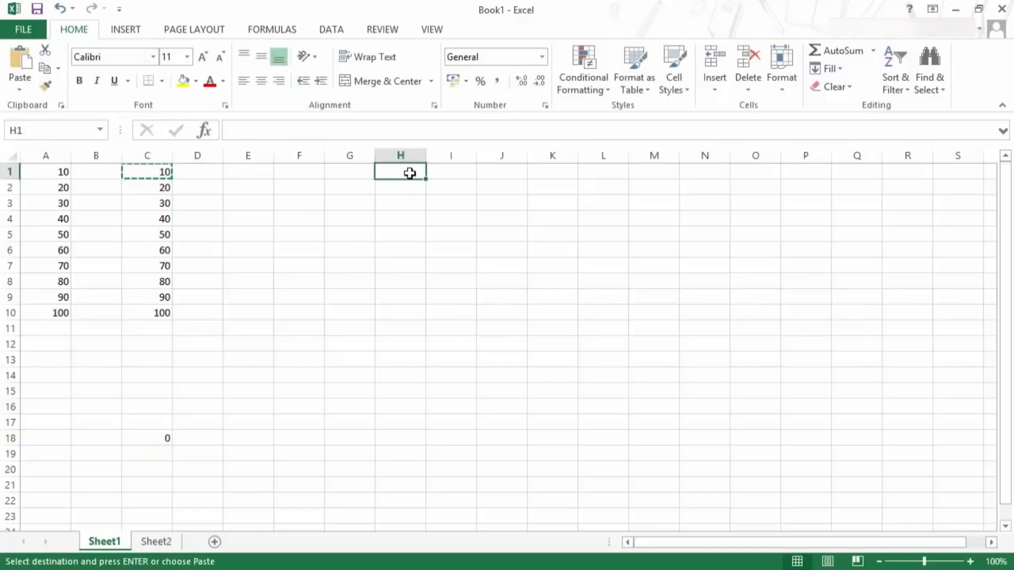
{"action": "key", "text": "ctrl+v"}
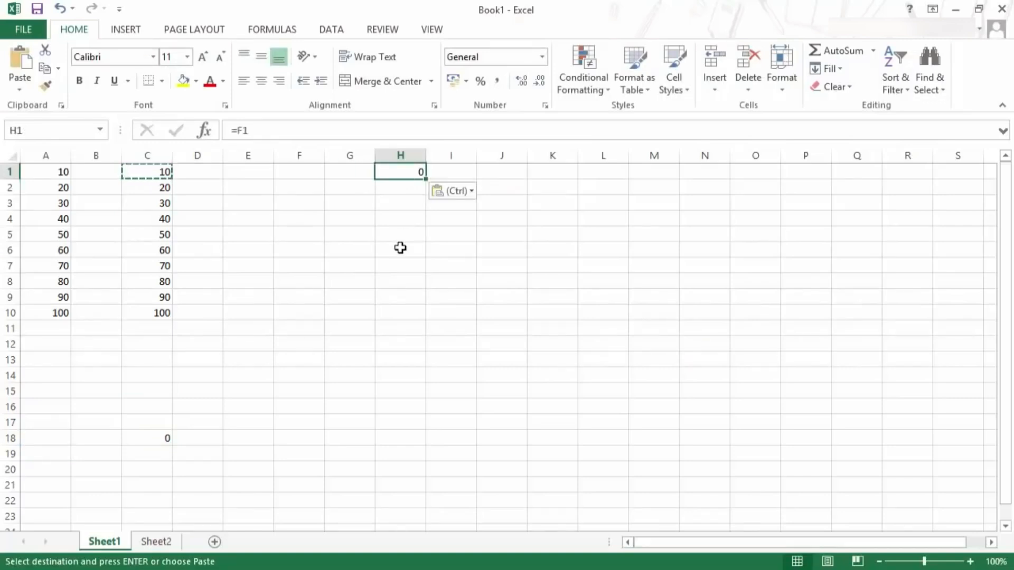
{"action": "key", "text": "F2"}
{"action": "left_click", "coordinate": [296, 174]}
{"action": "key", "text": "Escape"}
{"action": "left_click", "coordinate": [152, 175]}
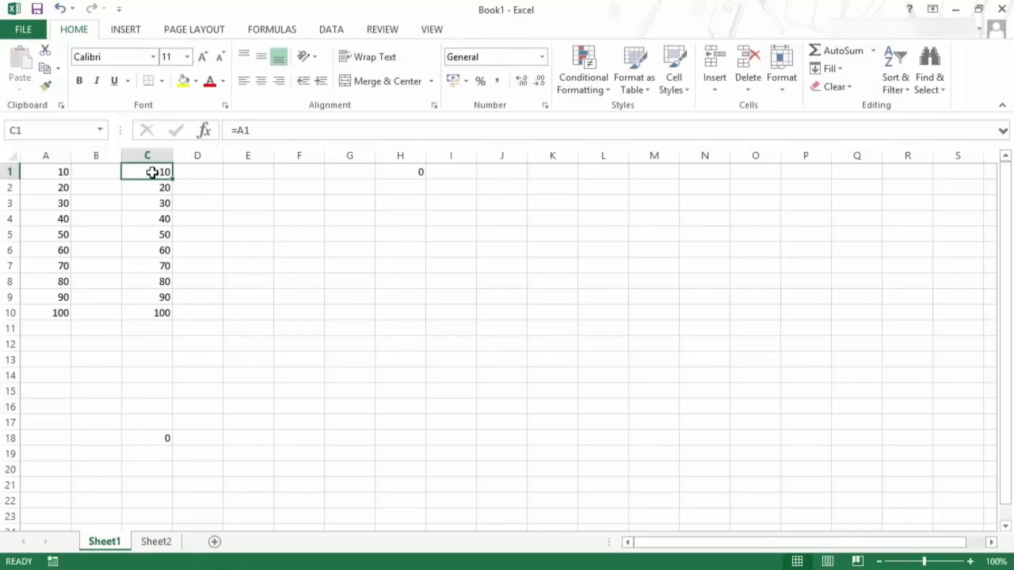
{"action": "double_click", "coordinate": [390, 174]}
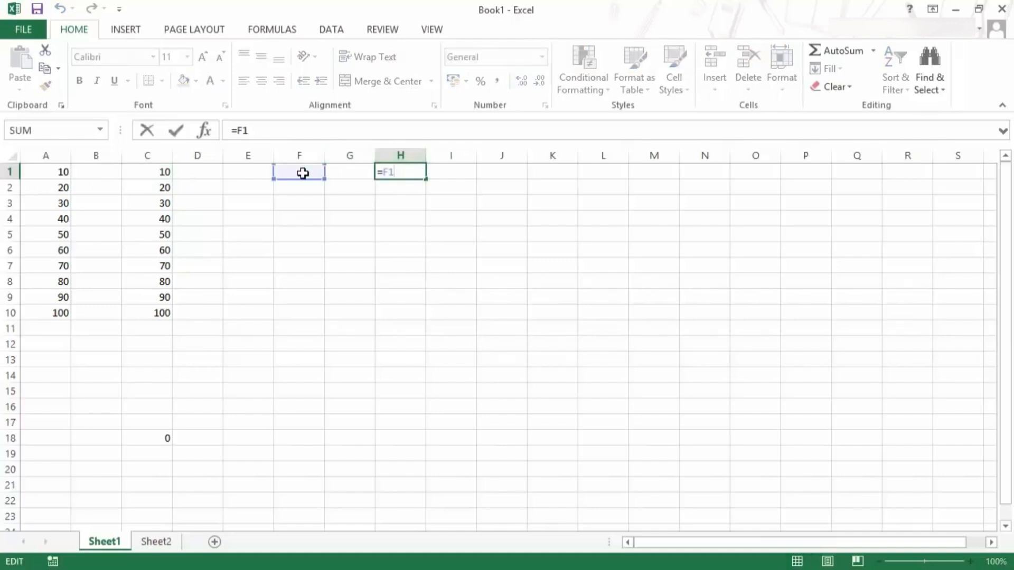
{"action": "key", "text": "ctrl+Return"}
Delete the copied formulas in H1 and C2:C10, keeping C1's =A1.
{"action": "left_click", "coordinate": [143, 438]}
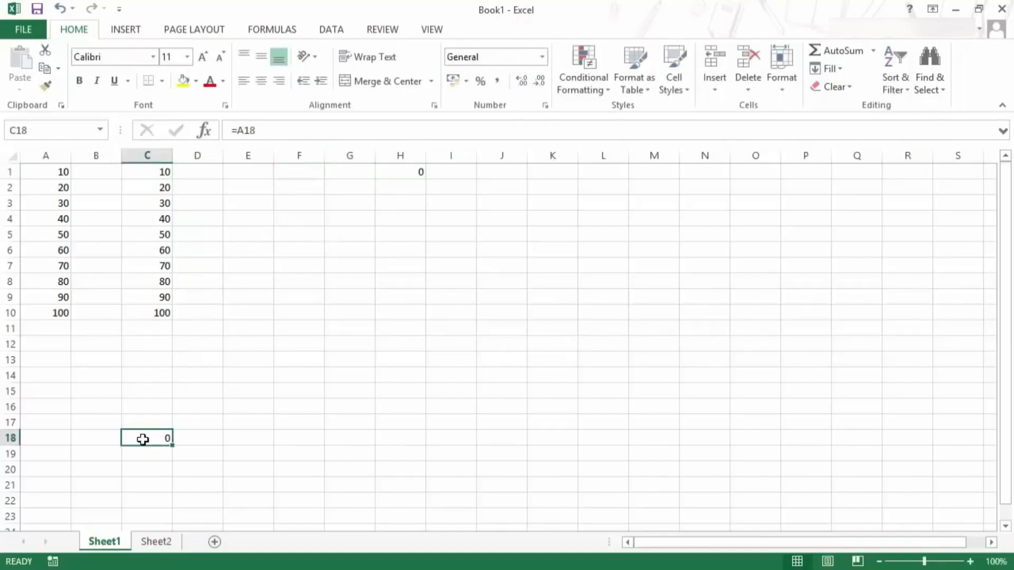
{"action": "left_click", "coordinate": [395, 176]}
{"action": "key", "text": "Delete"}
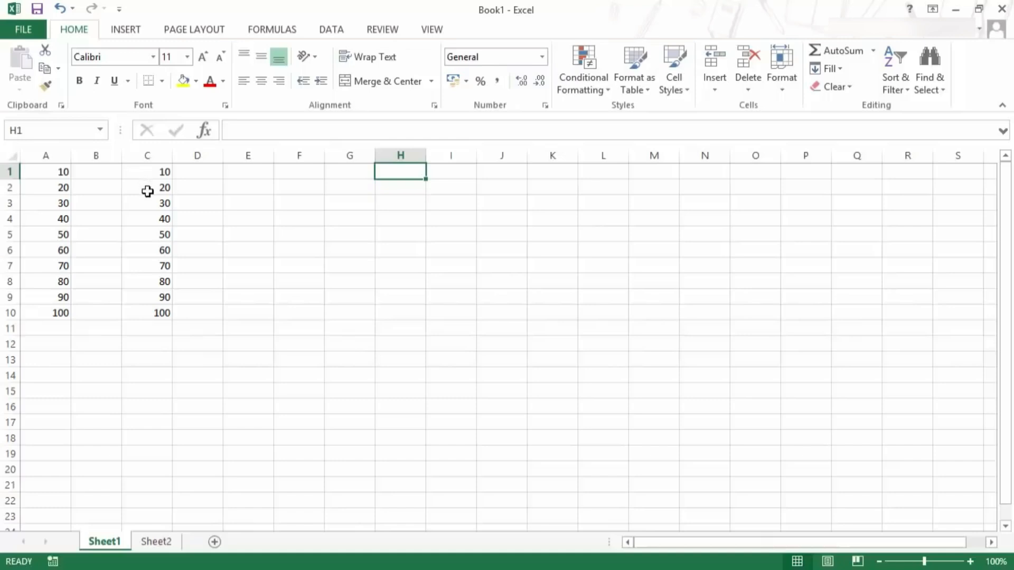
{"action": "left_click_drag", "start_coordinate": [147, 191], "coordinate": [143, 312]}
{"action": "key", "text": "Delete"}
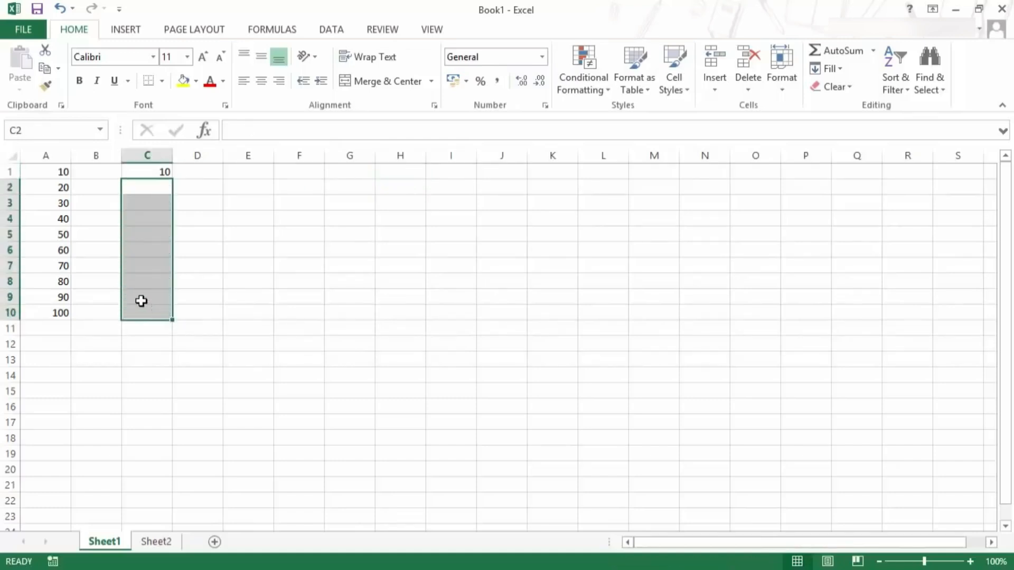
{"action": "left_click", "coordinate": [151, 170]}
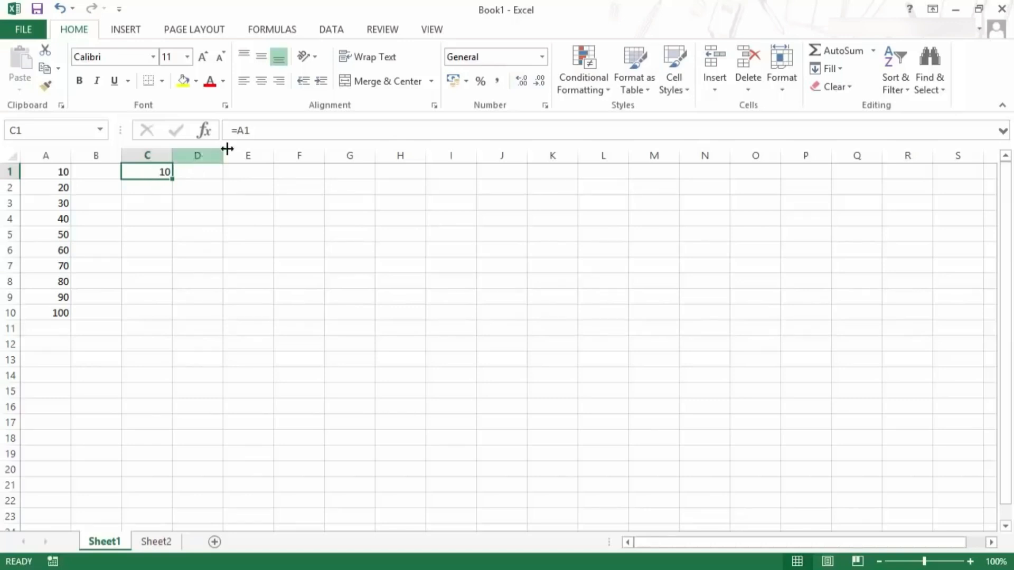
Change C1's formula to the absolute reference =$A$1.
{"action": "left_click", "coordinate": [240, 130]}
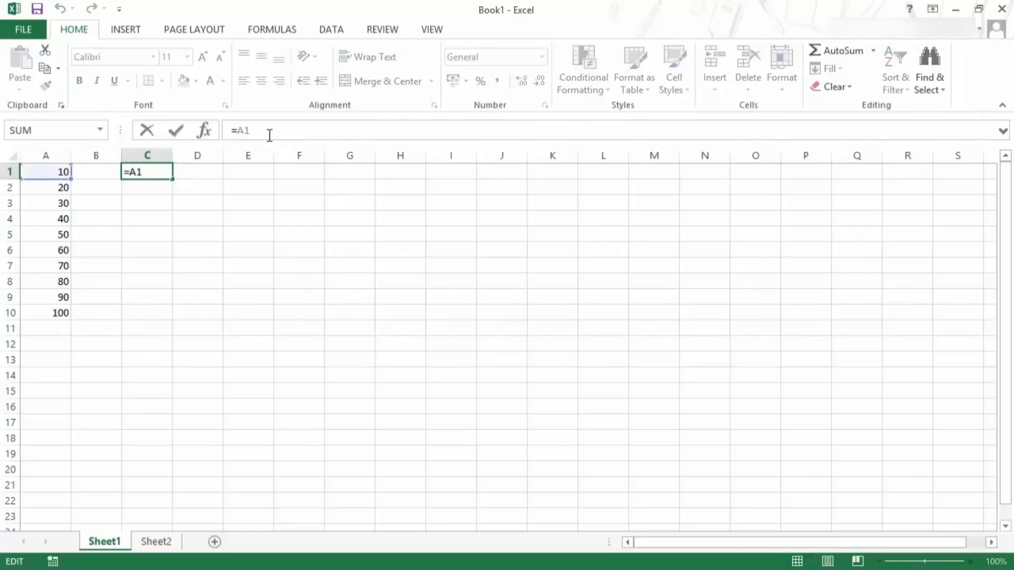
{"action": "type", "text": "$A$"}
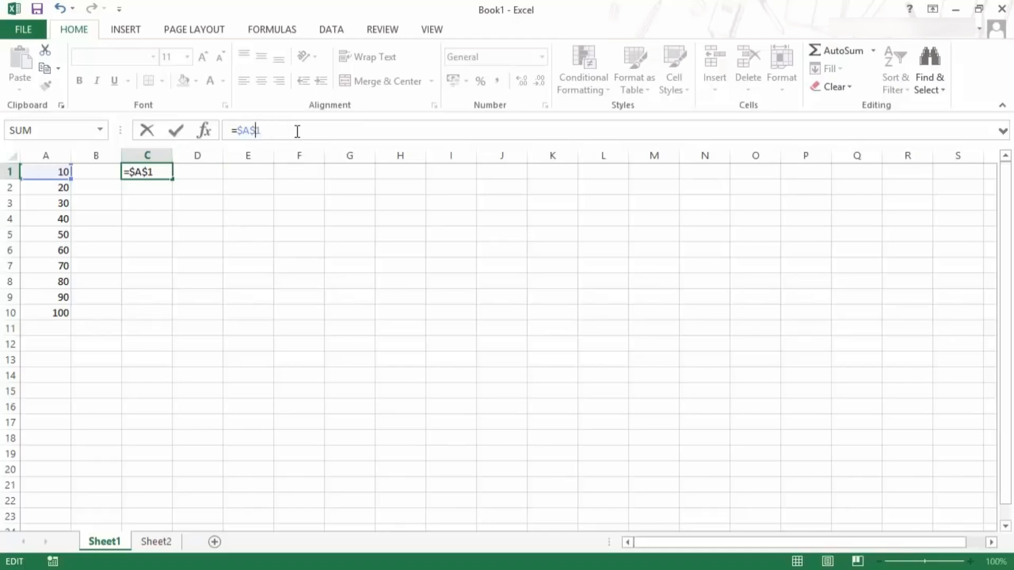
{"action": "key", "text": "Return"}
{"action": "key", "text": "Up"}
Paste the formula into I8 and O18, confirming both still read =$A$1.
{"action": "key", "text": "ctrl+c"}
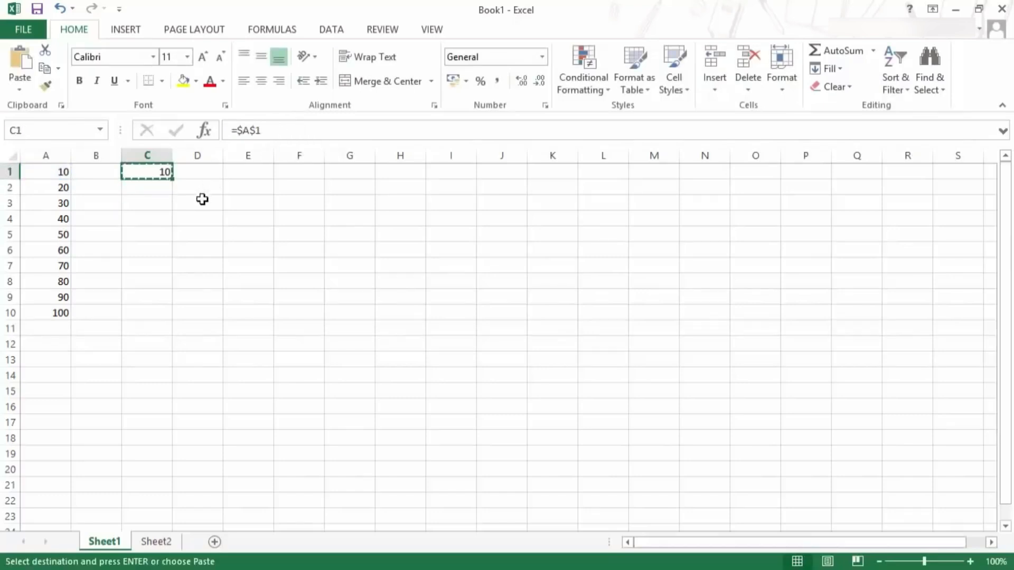
{"action": "left_click", "coordinate": [445, 285]}
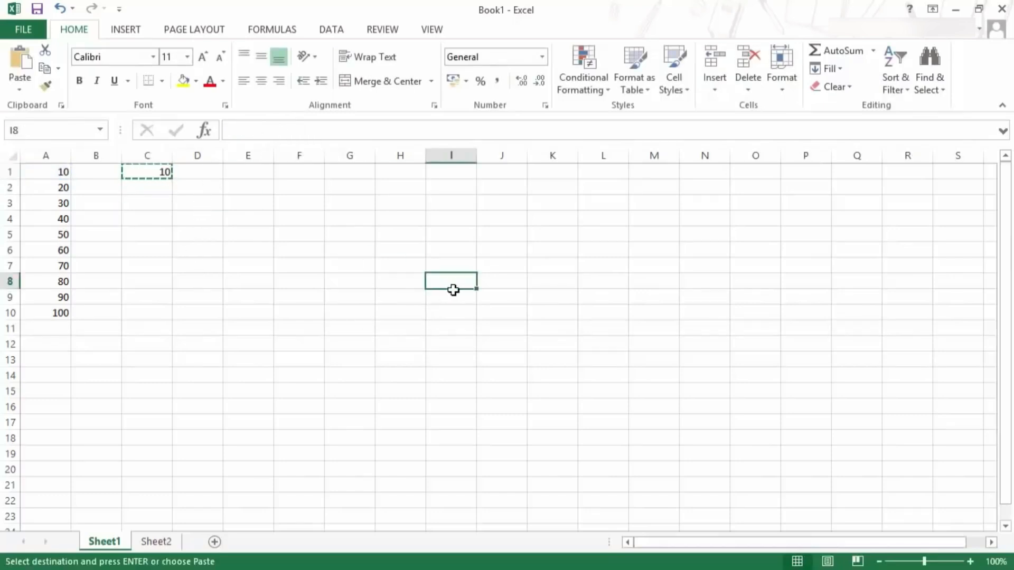
{"action": "key", "text": "ctrl+v"}
{"action": "key", "text": "Escape"}
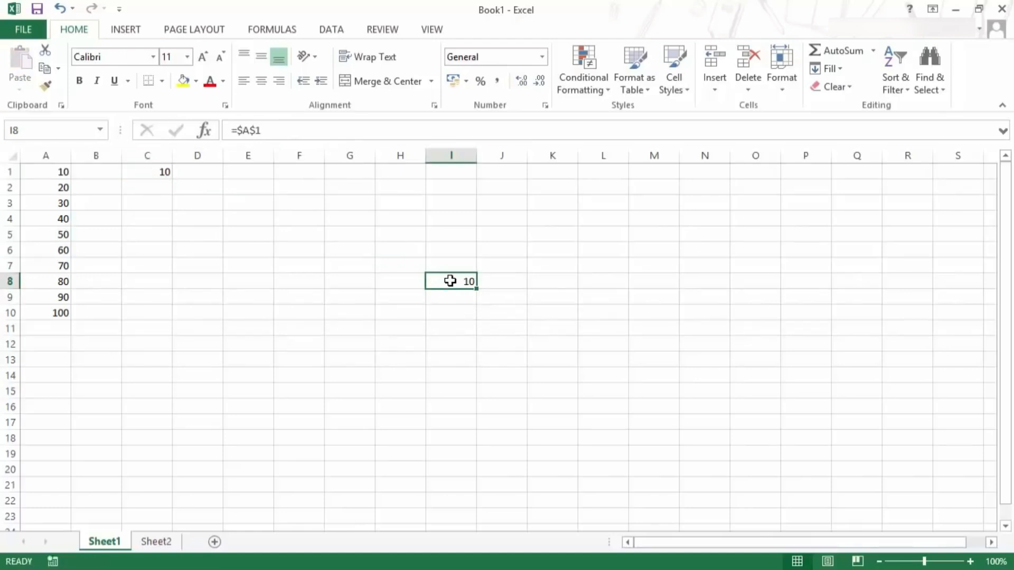
{"action": "double_click", "coordinate": [451, 283]}
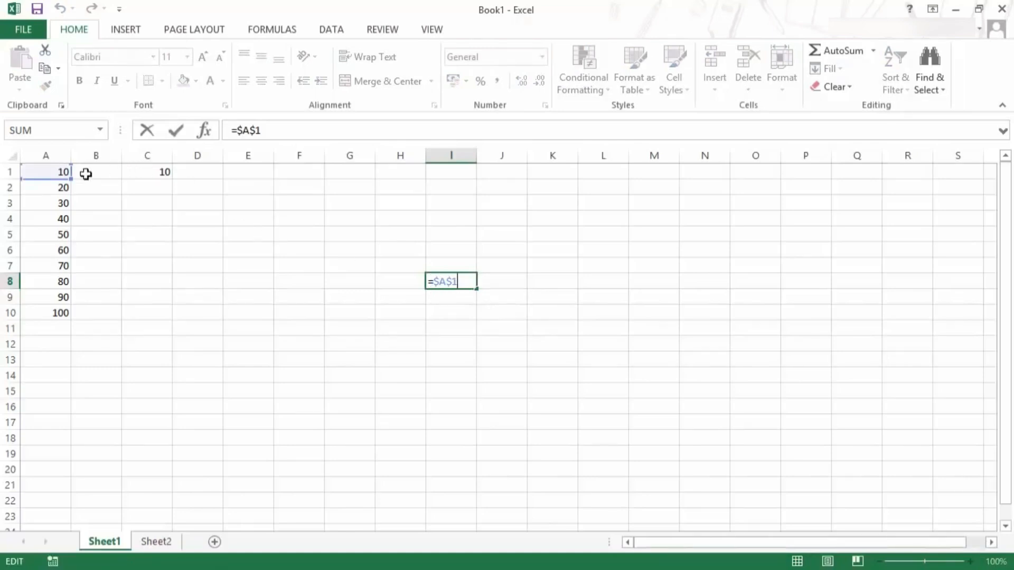
{"action": "key", "text": "Escape"}
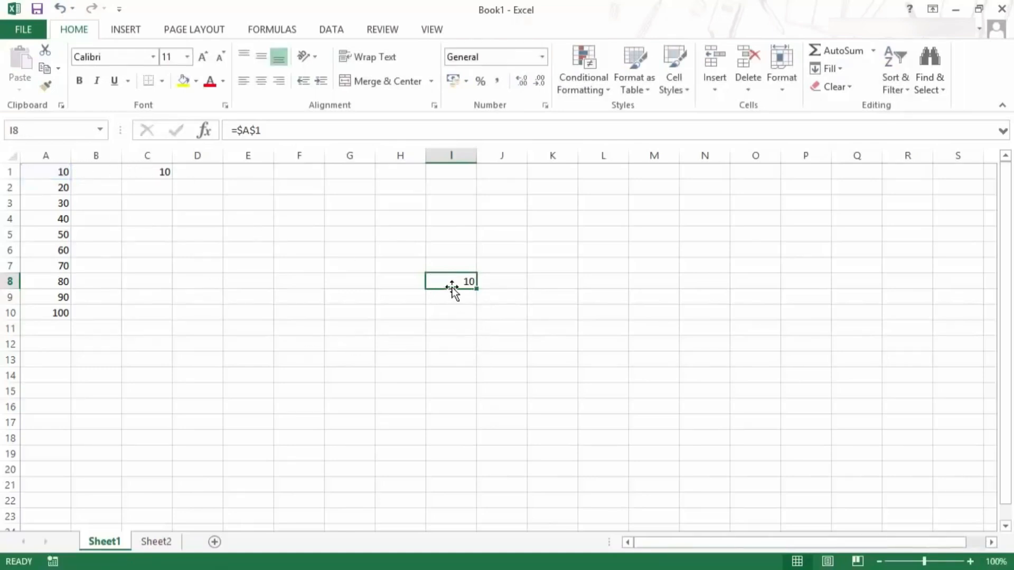
{"action": "key", "text": "ctrl+c"}
{"action": "left_click", "coordinate": [762, 446]}
{"action": "key", "text": "ctrl+v"}
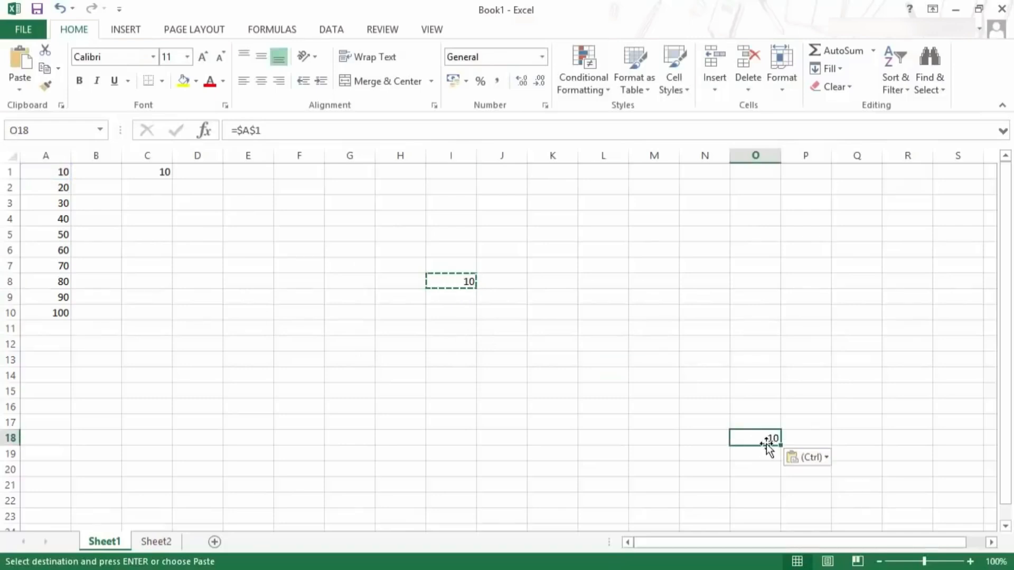
{"action": "double_click", "coordinate": [769, 446]}
{"action": "key", "text": "Escape"}
Delete the copies in I8 and O18.
{"action": "left_click", "coordinate": [452, 280]}
{"action": "key", "text": "Delete"}
{"action": "left_click", "coordinate": [756, 436]}
{"action": "key", "text": "Delete"}
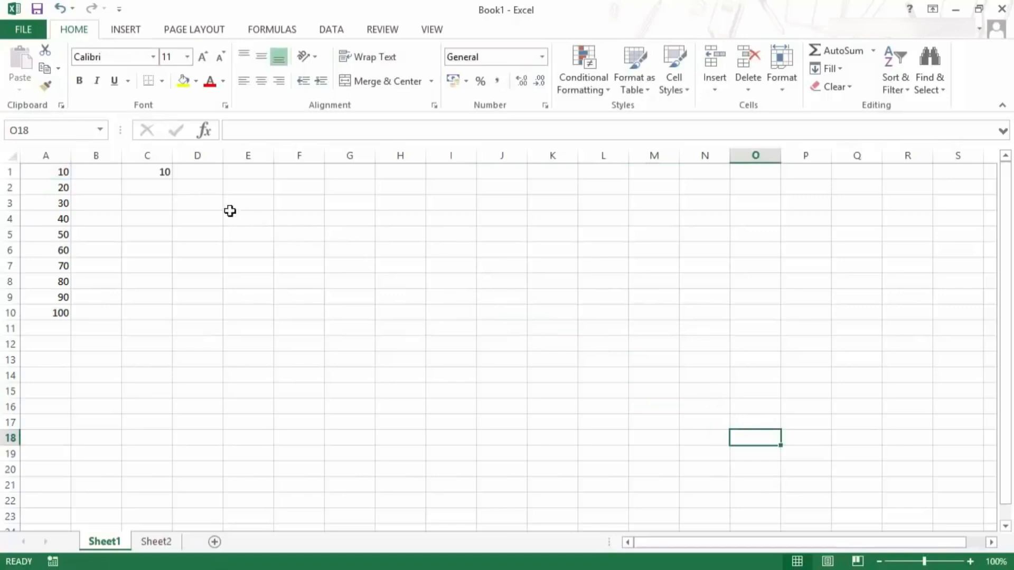
{"action": "left_click", "coordinate": [162, 175]}
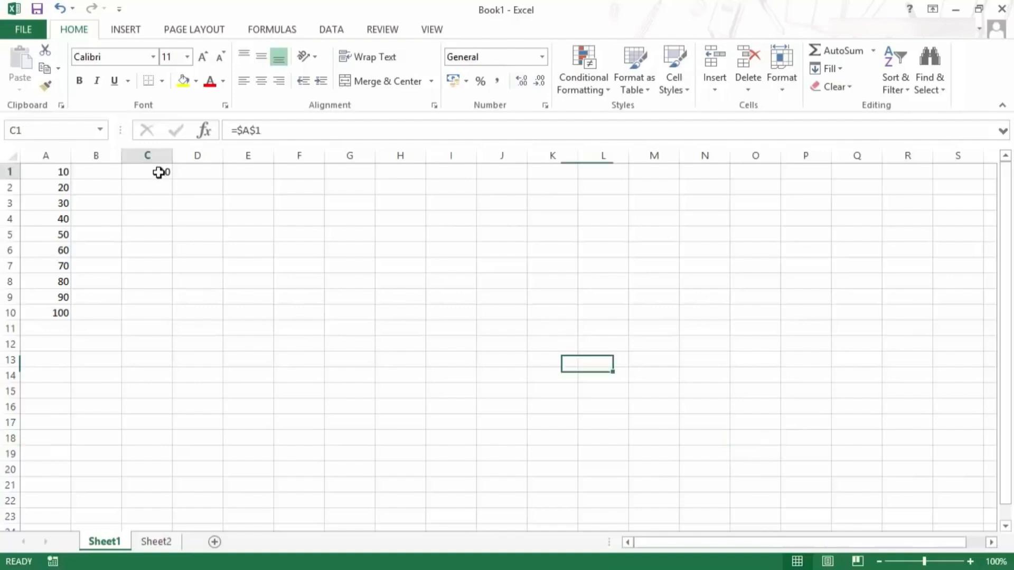
{"action": "key", "text": "F2"}
{"action": "left_click", "coordinate": [249, 130]}
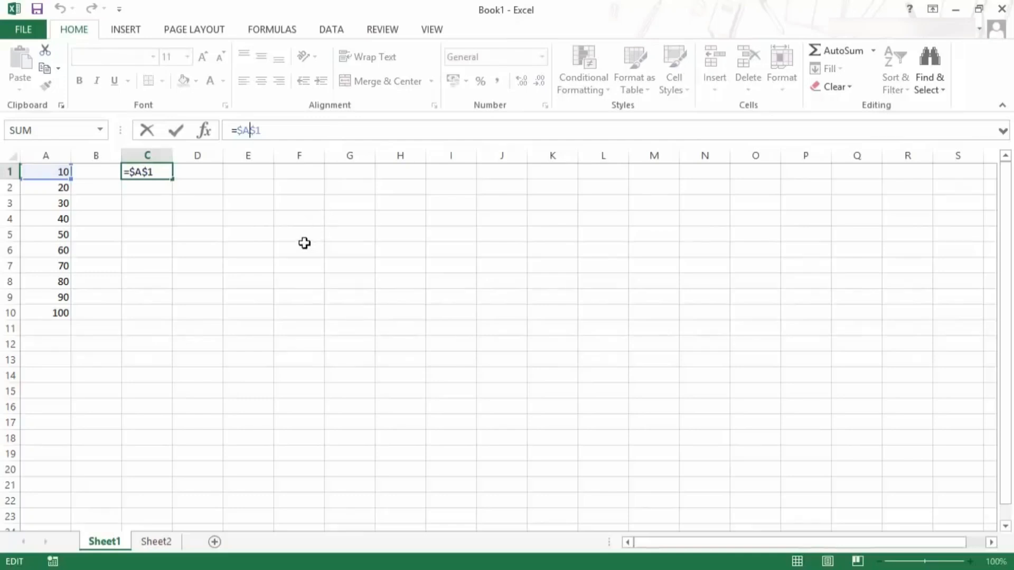
{"action": "key", "text": "F4"}
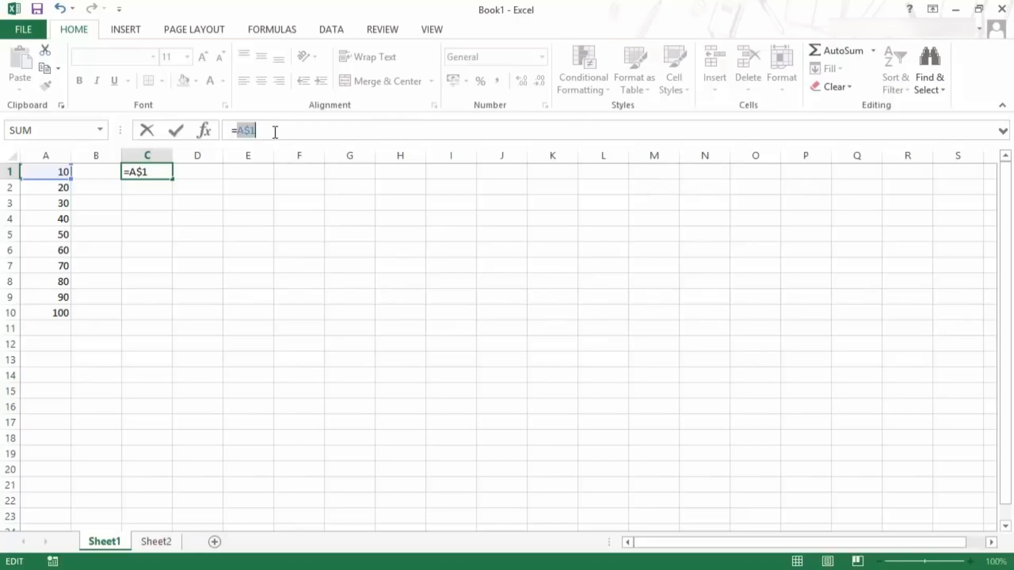
{"action": "key", "text": "F4"}
{"action": "key", "text": "F4"}
{"action": "key", "text": "F4"}
{"action": "key", "text": "ctrl+Return"}
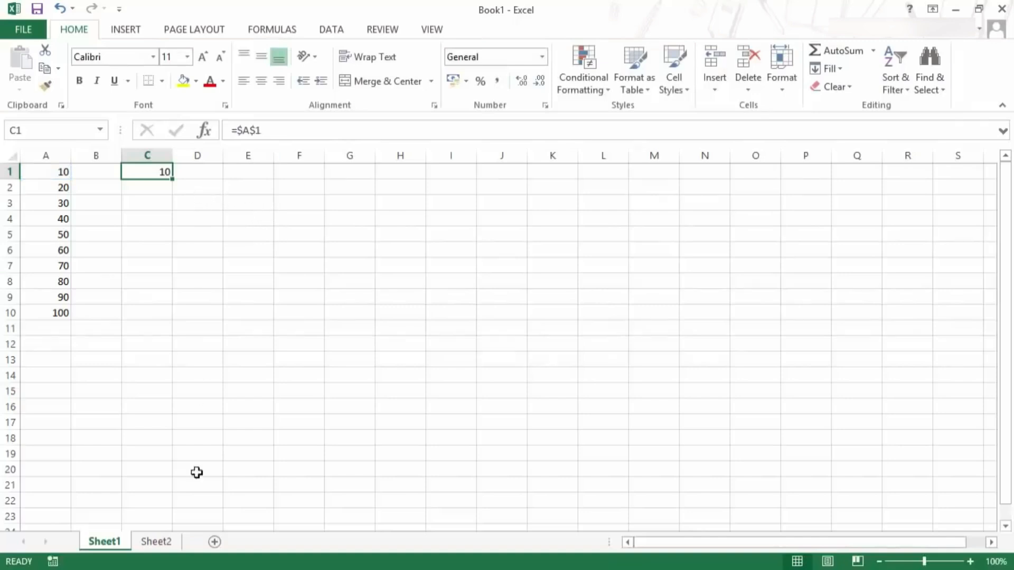
On Sheet2, enter the formula =A1/A12 in A14.
{"action": "left_click", "coordinate": [164, 542]}
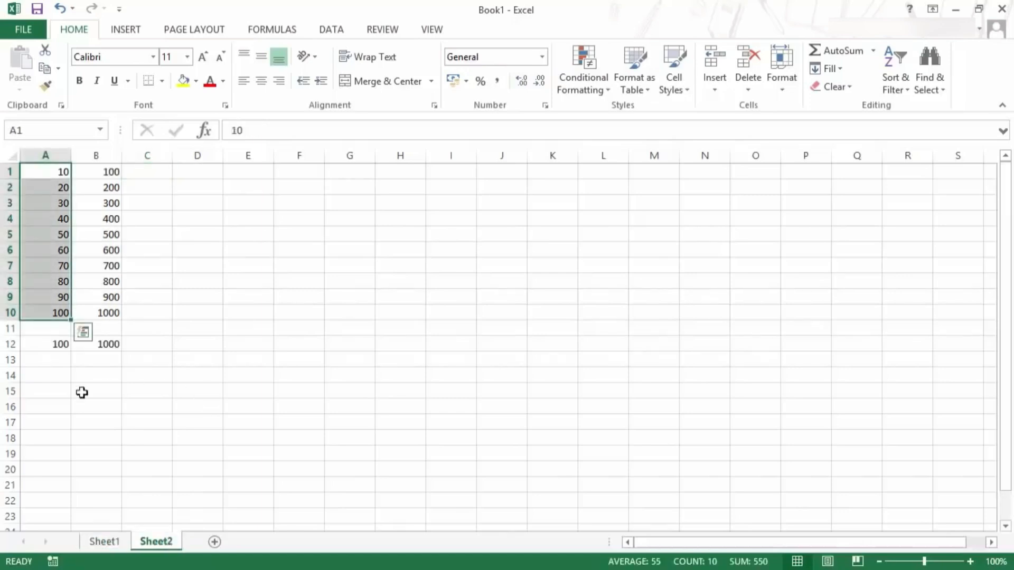
{"action": "left_click", "coordinate": [51, 379]}
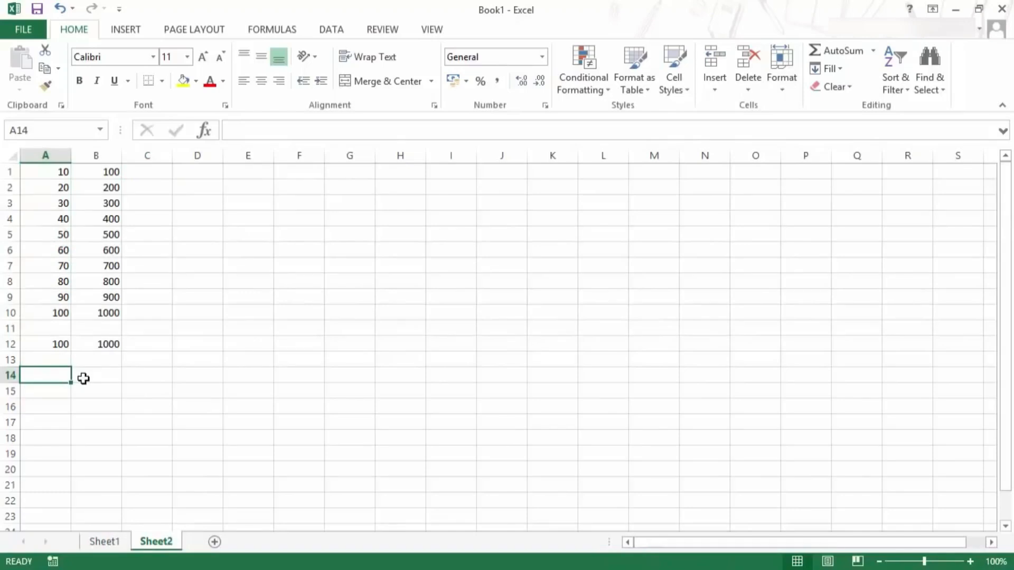
{"action": "type", "text": "="}
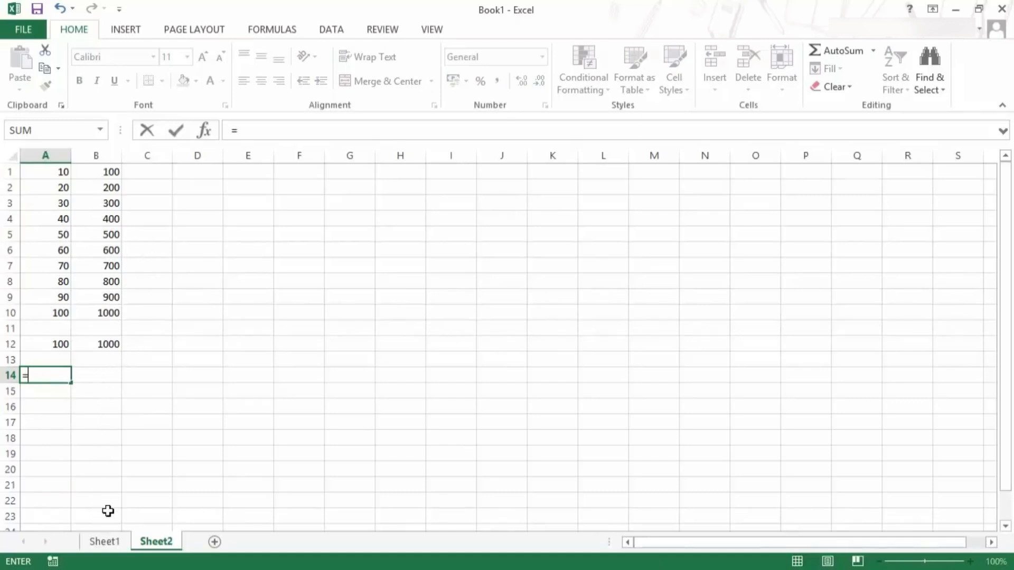
{"action": "left_click", "coordinate": [59, 172]}
{"action": "type", "text": "/"}
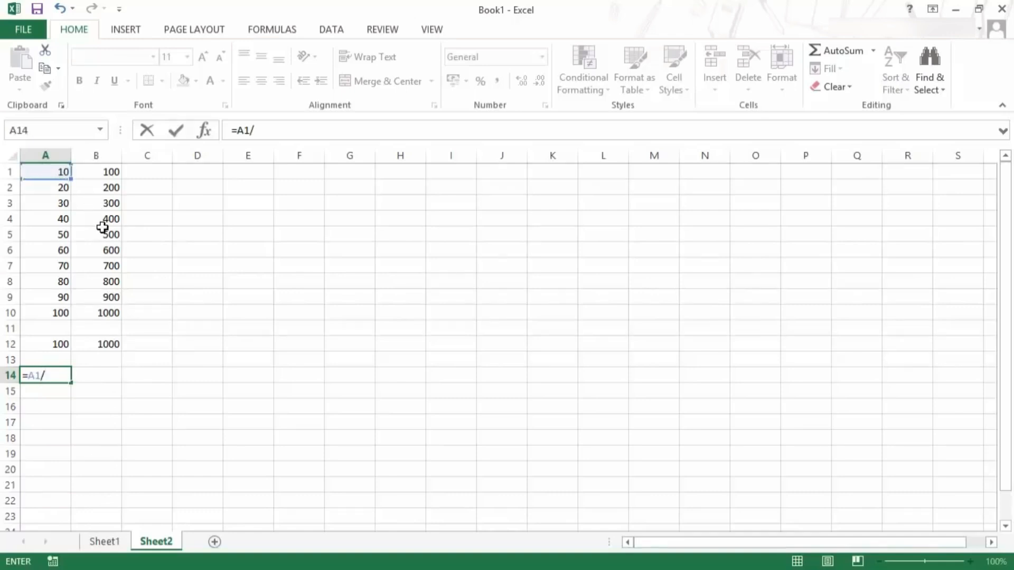
{"action": "left_click", "coordinate": [61, 342]}
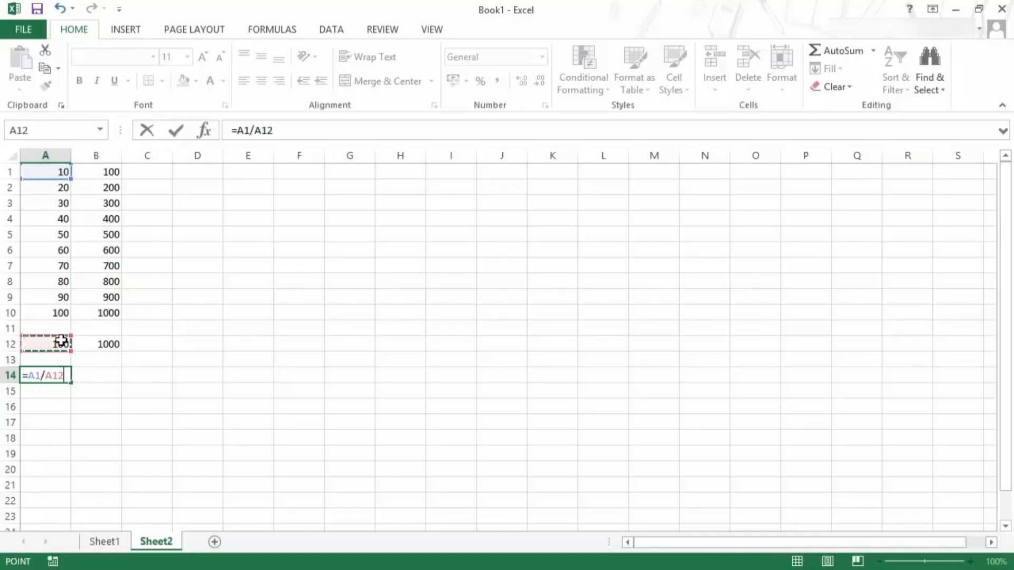
{"action": "key", "text": "Return"}
{"action": "key", "text": "Up"}
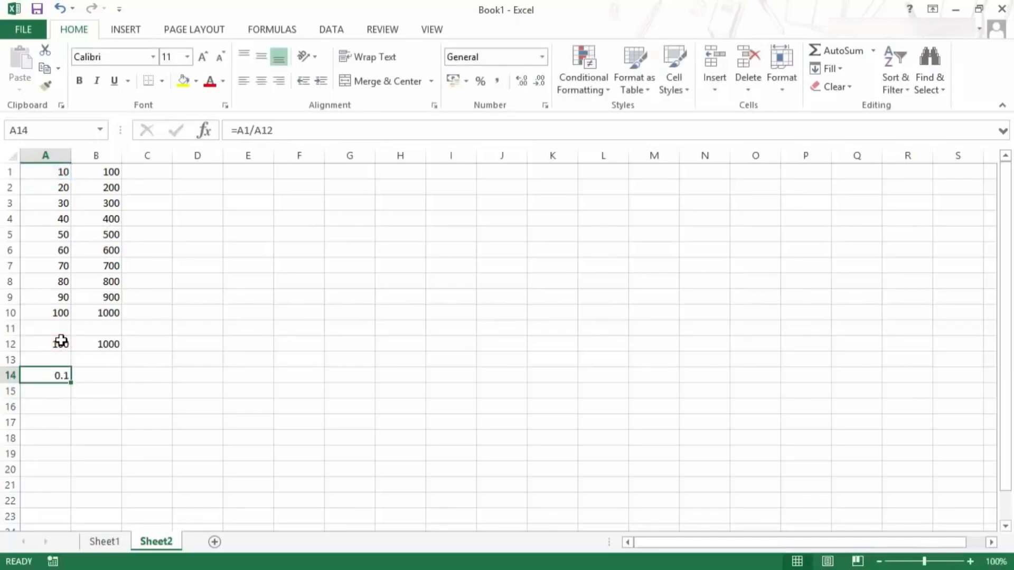
Inspect A15's shifted formula =A2/A13, which returns #DIV/0! from empty A13.
{"action": "scroll", "coordinate": [396, 373], "scroll_direction": "down", "scroll_amount": 1}
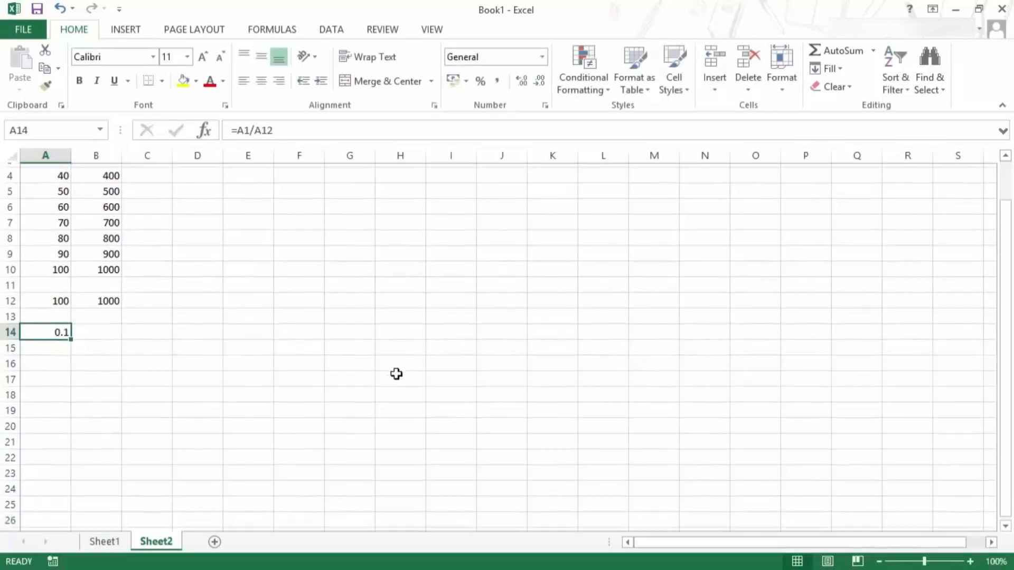
{"action": "left_click_drag", "start_coordinate": [69, 338], "coordinate": [66, 407]}
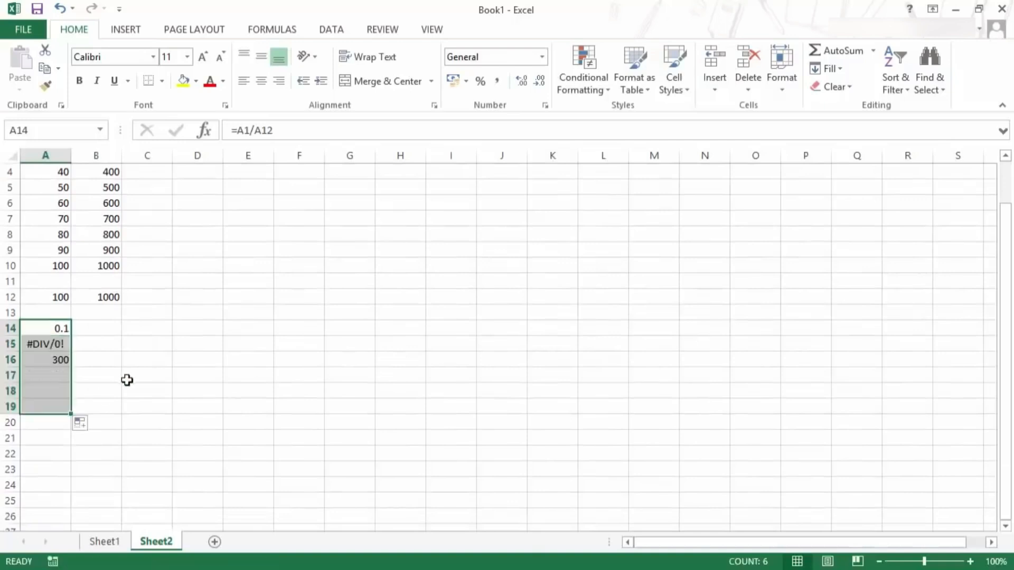
{"action": "scroll", "coordinate": [169, 392], "scroll_direction": "up", "scroll_amount": 1}
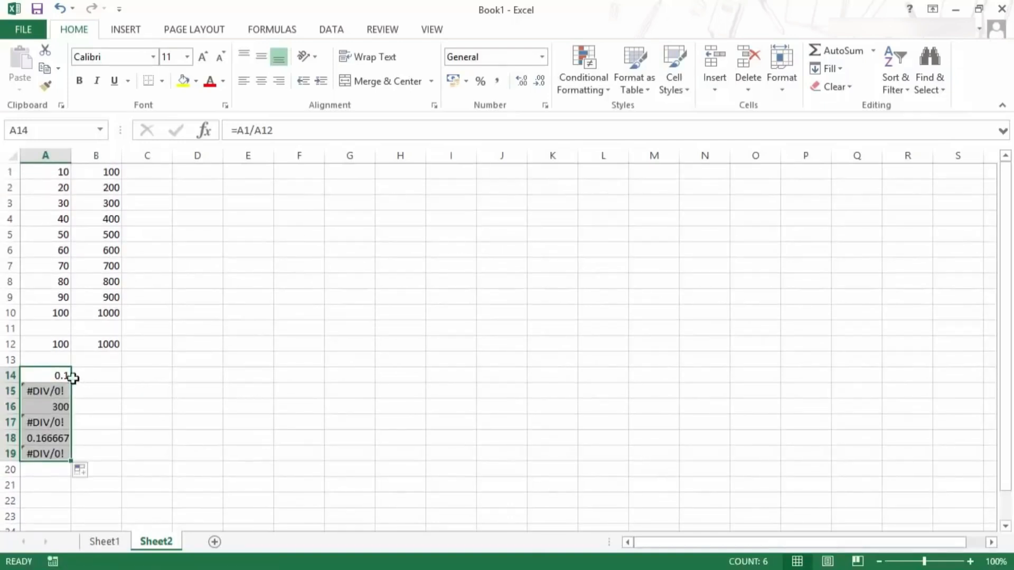
{"action": "left_click", "coordinate": [58, 391]}
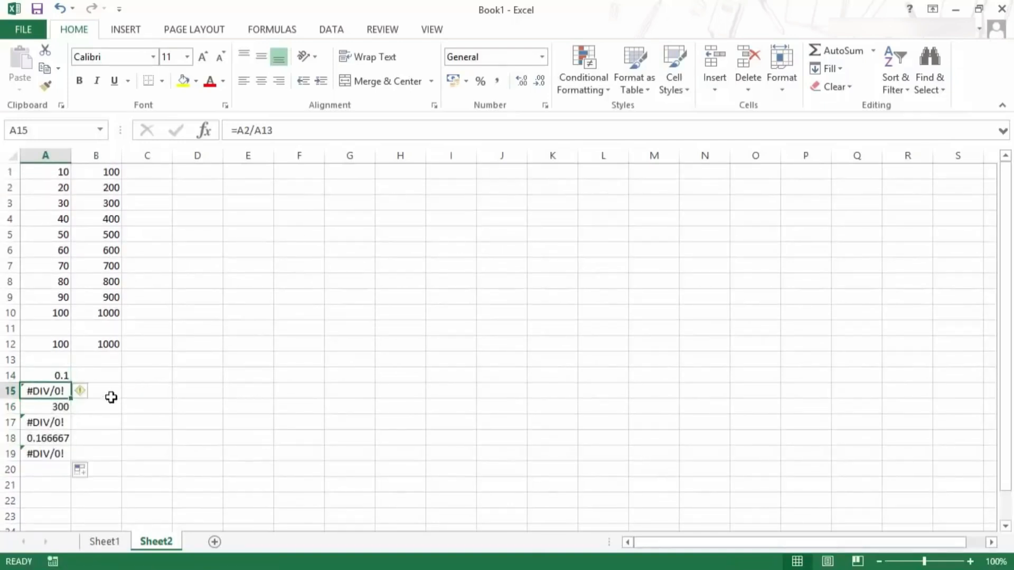
{"action": "double_click", "coordinate": [67, 390]}
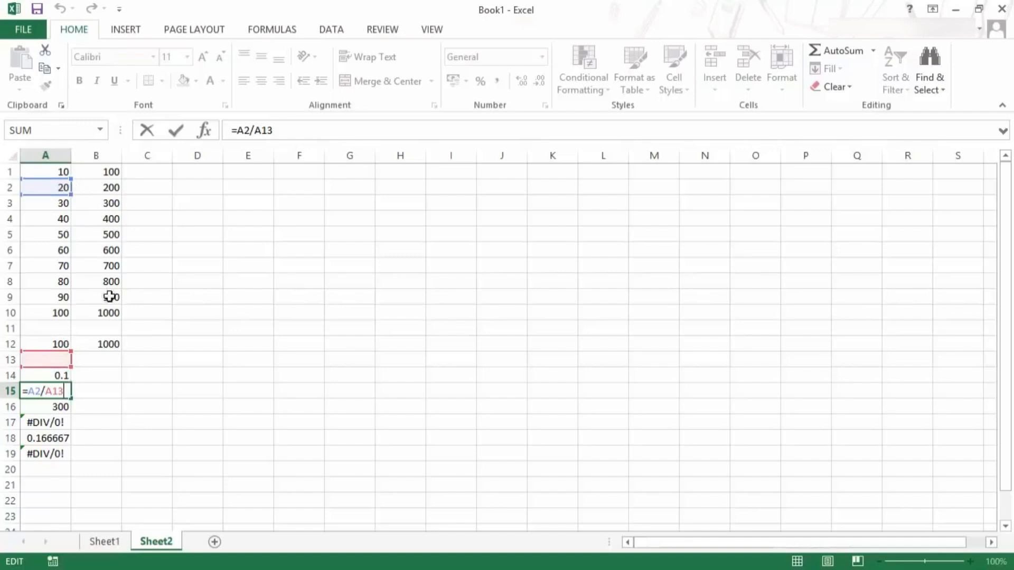
{"action": "key", "text": "ctrl+Return"}
Make A14's divisor $A$12 and fill it down to A23, giving 0.1 through 1.
{"action": "left_click", "coordinate": [62, 374]}
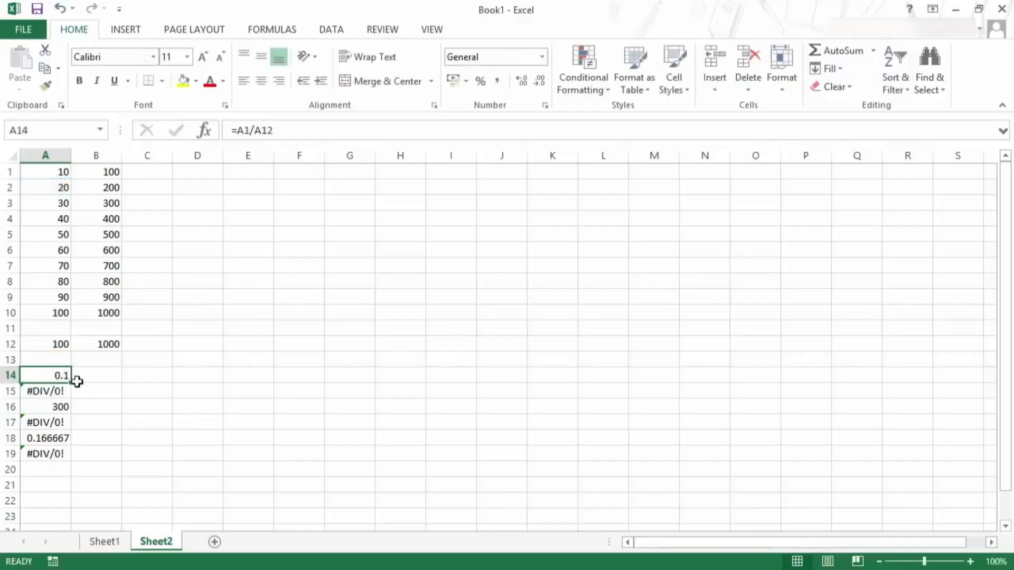
{"action": "key", "text": "F2"}
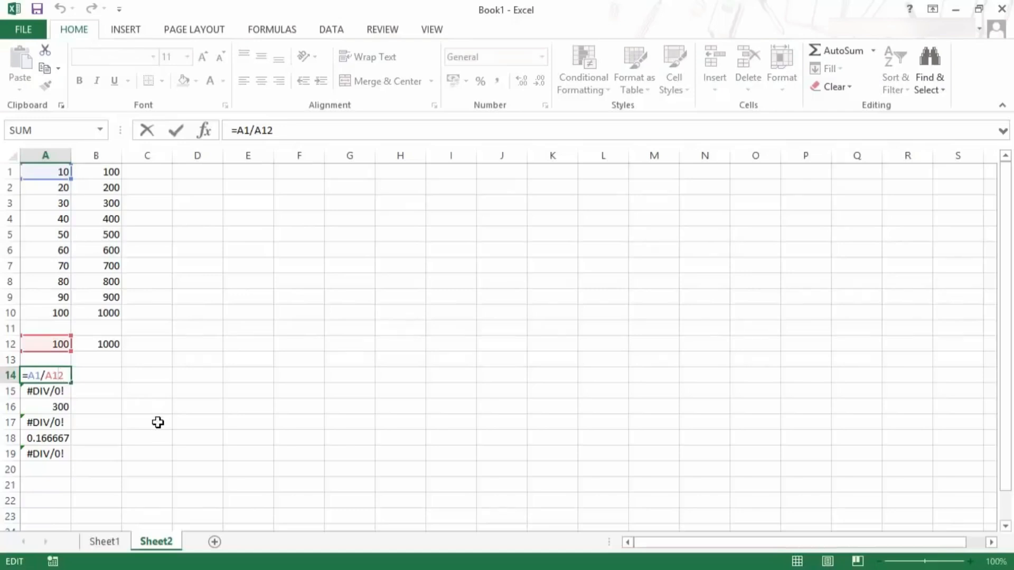
{"action": "key", "text": "F4"}
{"action": "key", "text": "Return"}
{"action": "key", "text": "Up"}
{"action": "left_click_drag", "start_coordinate": [70, 383], "coordinate": [70, 520]}
{"action": "scroll", "coordinate": [93, 489], "scroll_direction": "down", "scroll_amount": 1}
{"action": "scroll", "coordinate": [134, 446], "scroll_direction": "up", "scroll_amount": 1}
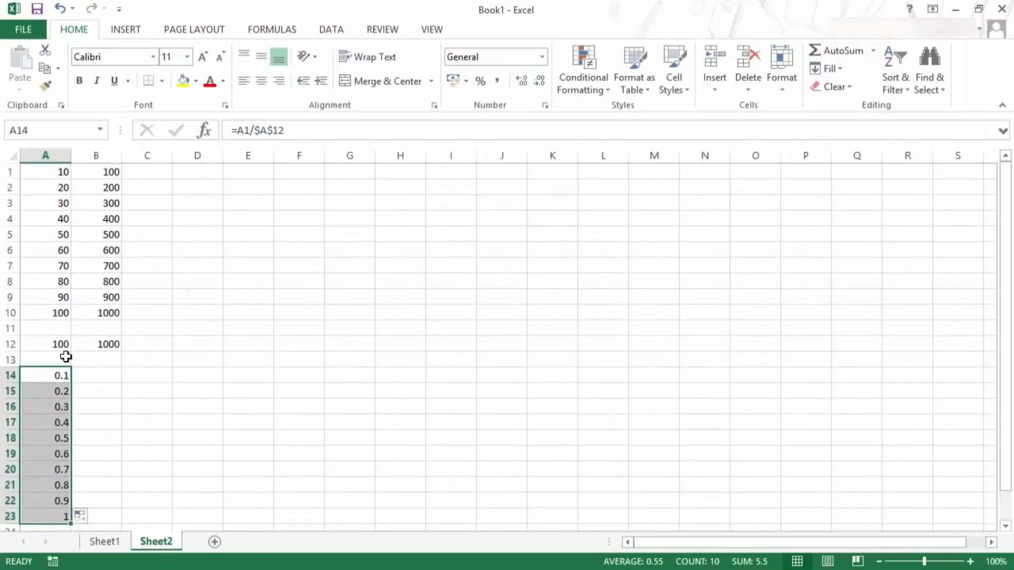
{"action": "left_click", "coordinate": [55, 405]}
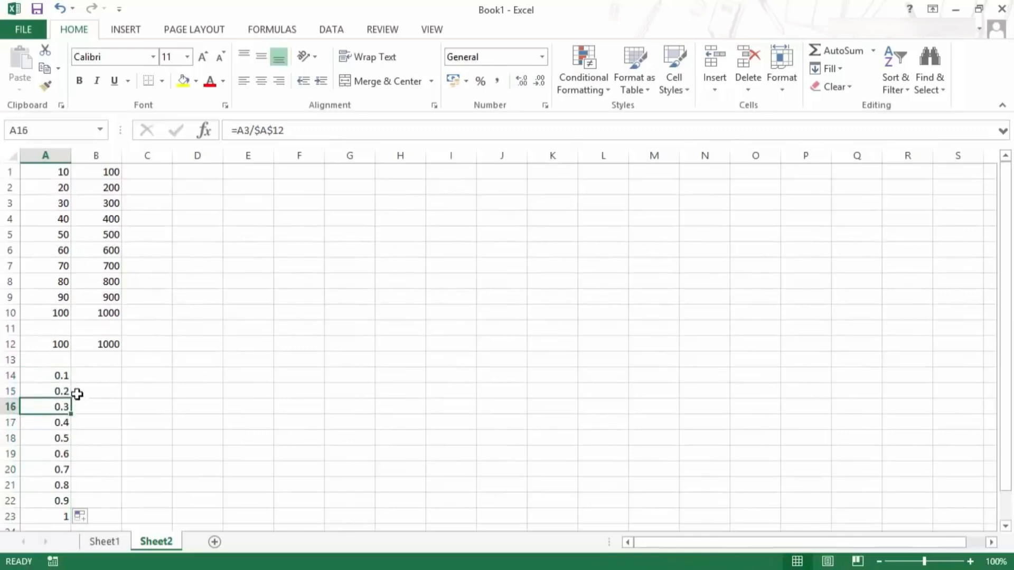
{"action": "left_click", "coordinate": [63, 376]}
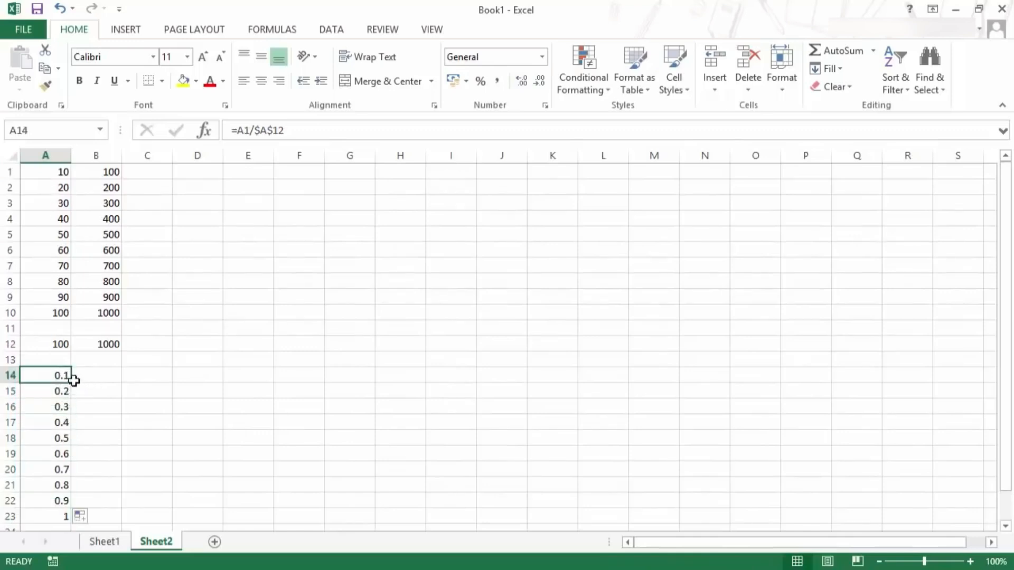
Fill A14's formula right into B14 and show it reads =B1/$A$12.
{"action": "left_click_drag", "start_coordinate": [72, 382], "coordinate": [120, 376]}
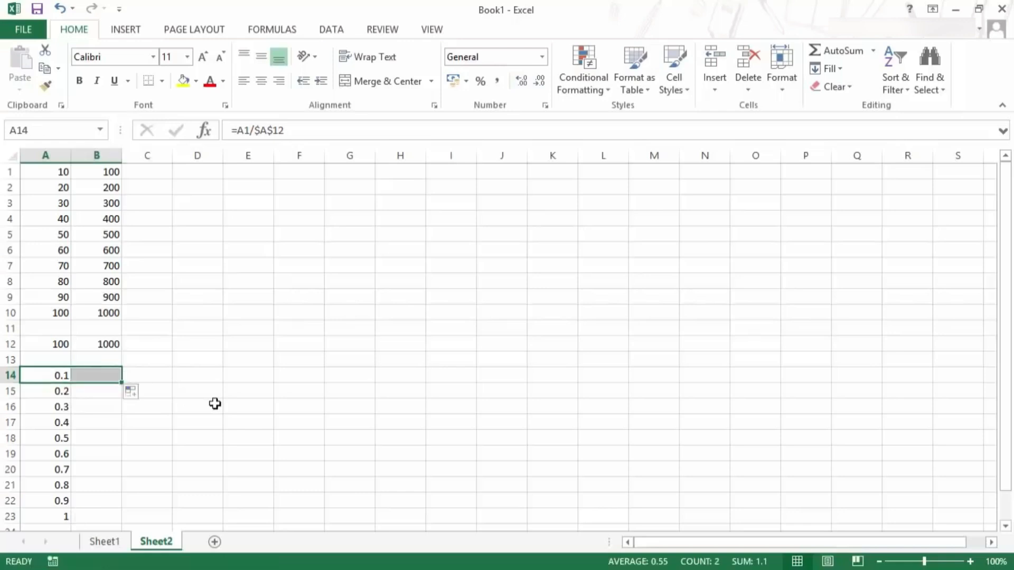
{"action": "left_click", "coordinate": [101, 373]}
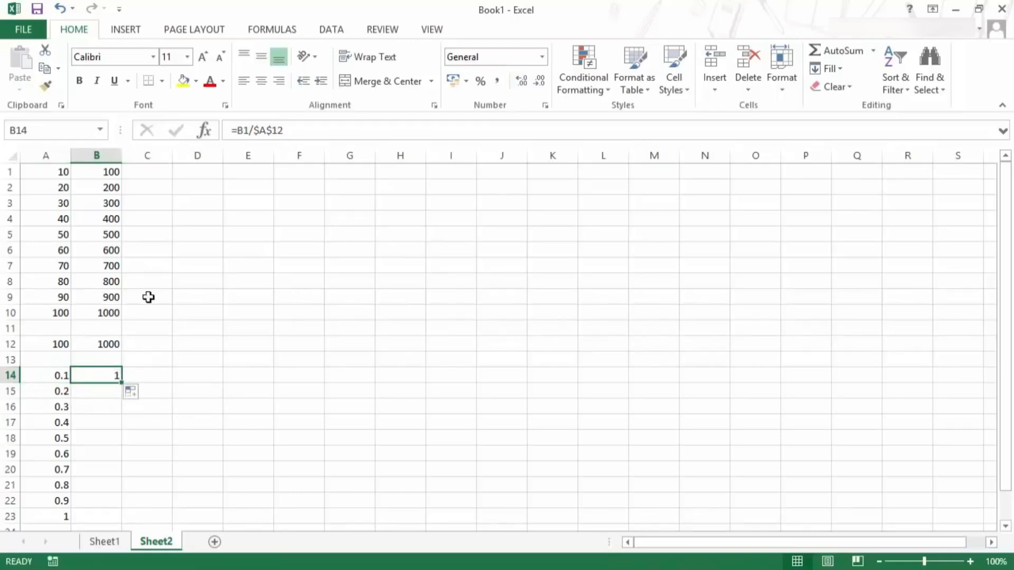
{"action": "double_click", "coordinate": [111, 378]}
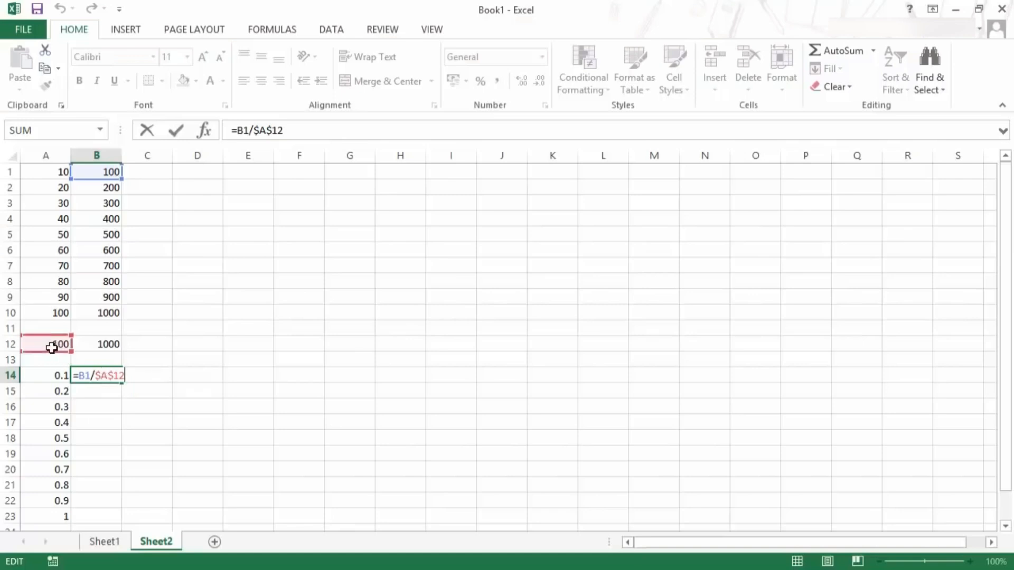
{"action": "key", "text": "Escape"}
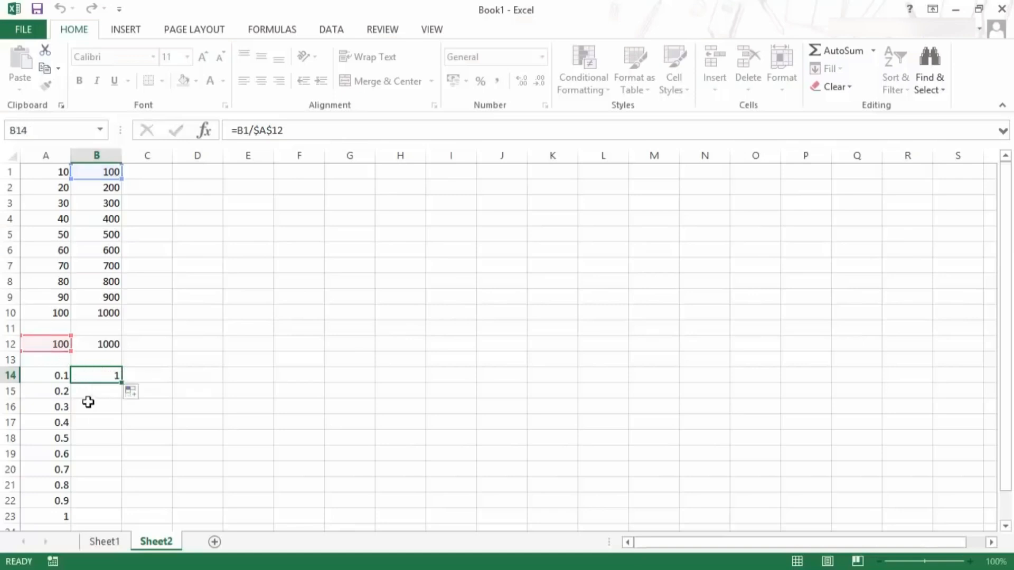
{"action": "left_click", "coordinate": [61, 376]}
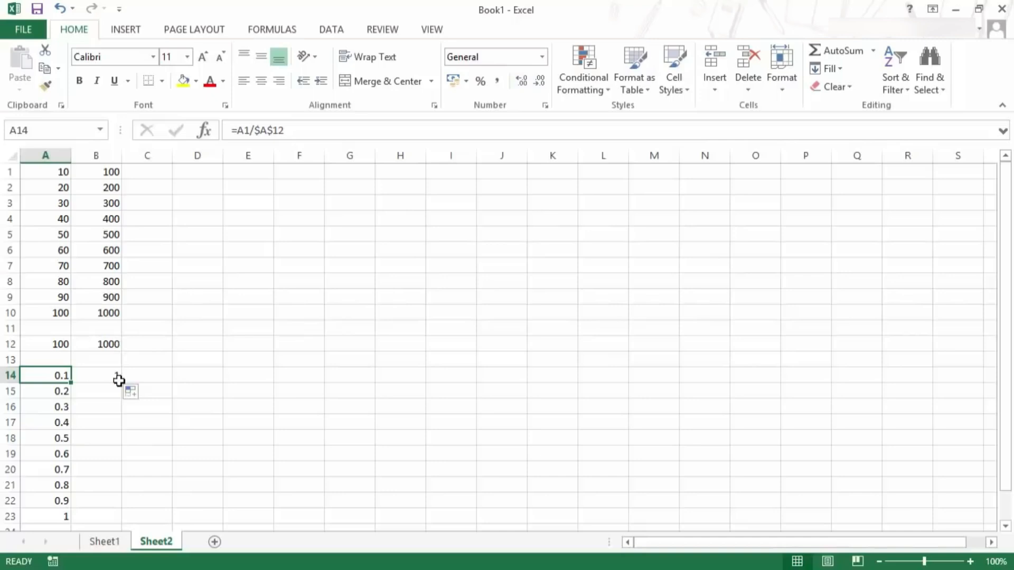
Change A14's divisor to the row-locked mixed reference A$12.
{"action": "key", "text": "F2"}
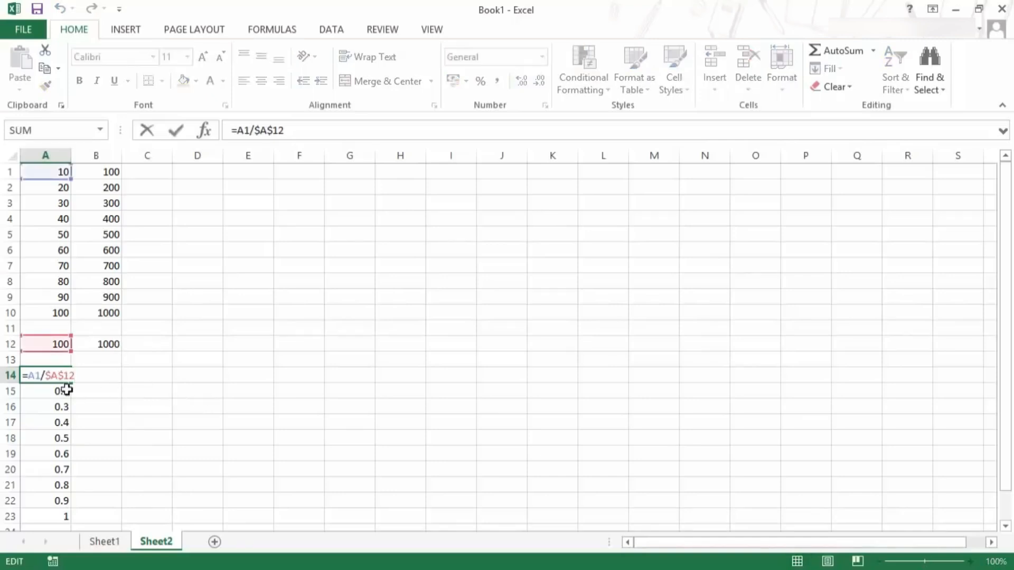
{"action": "left_click", "coordinate": [59, 376]}
{"action": "key", "text": "F4"}
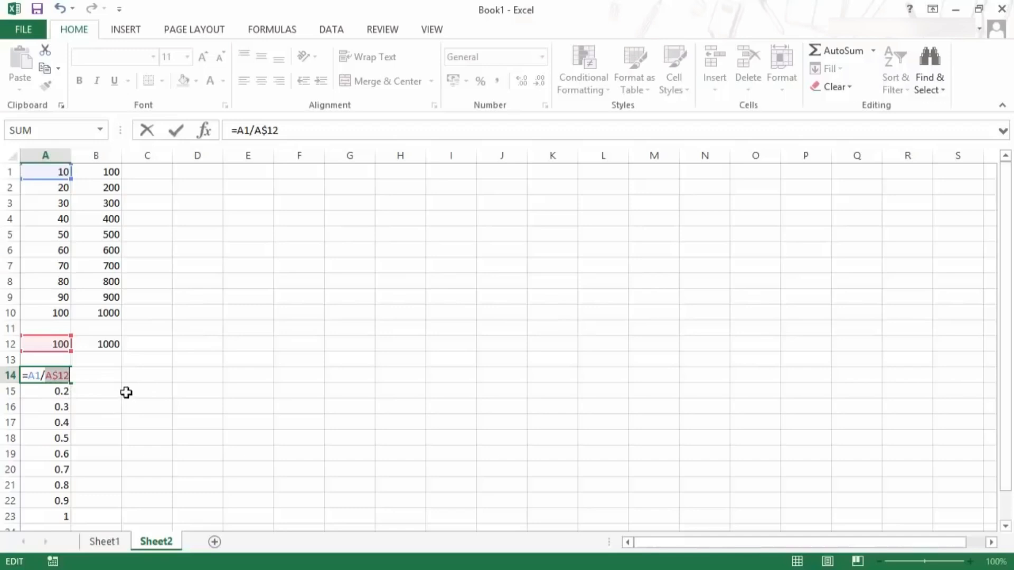
{"action": "key", "text": "Return"}
{"action": "key", "text": "Up"}
Fill A14's formula down to A23 and into B14:B23, then inspect B16's references.
{"action": "left_click_drag", "start_coordinate": [71, 382], "coordinate": [71, 521]}
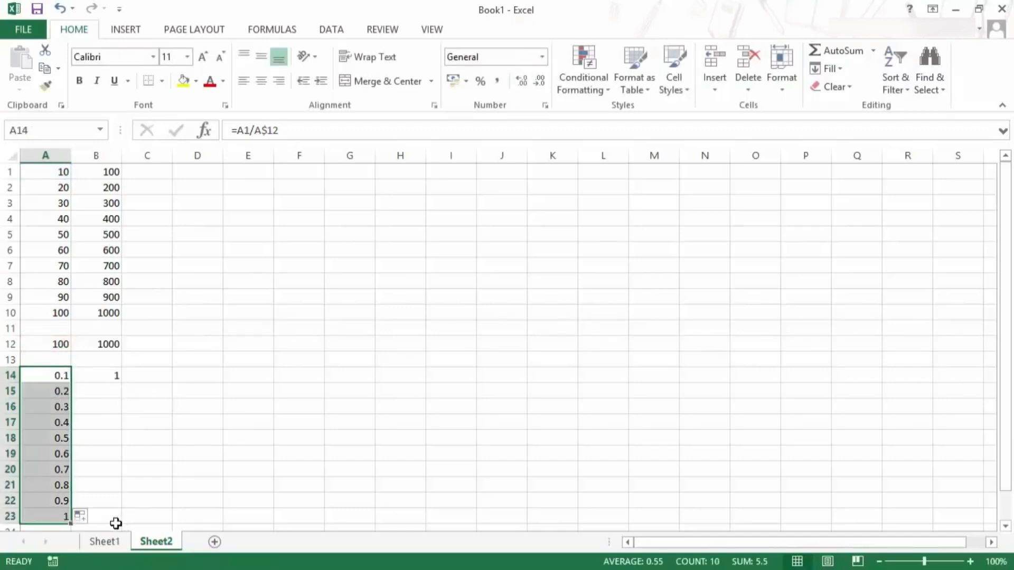
{"action": "left_click", "coordinate": [64, 375]}
{"action": "left_click_drag", "start_coordinate": [70, 383], "coordinate": [121, 376]}
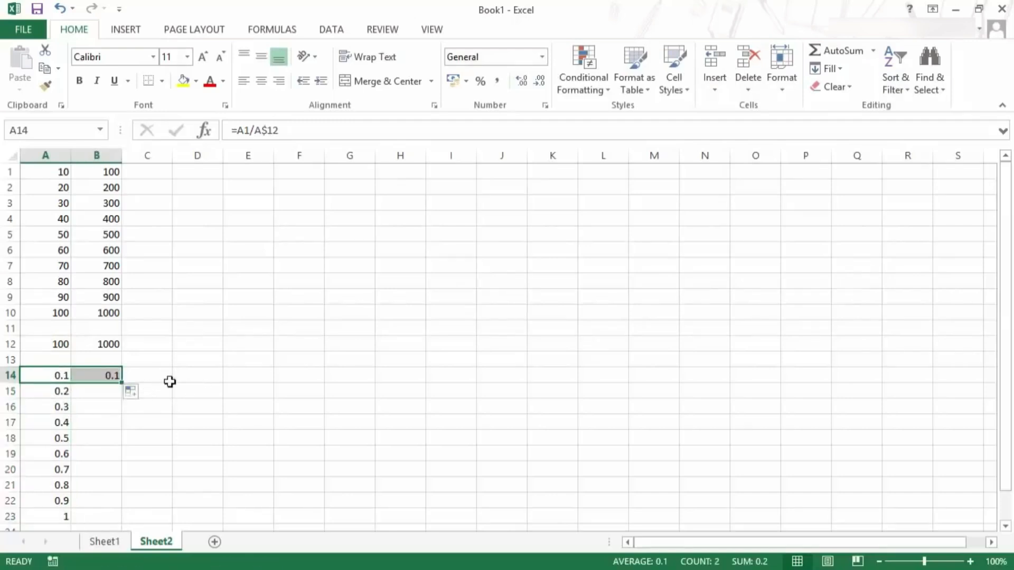
{"action": "left_click", "coordinate": [117, 377]}
{"action": "left_click_drag", "start_coordinate": [122, 386], "coordinate": [115, 519]}
{"action": "left_click", "coordinate": [219, 460]}
{"action": "left_click", "coordinate": [106, 409]}
{"action": "key", "text": "F2"}
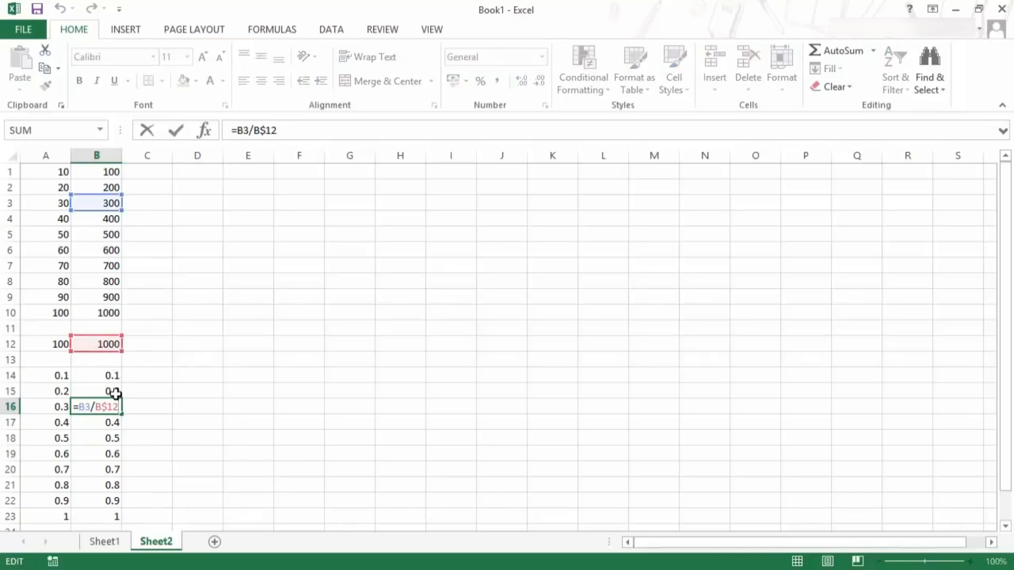
{"action": "key", "text": "Escape"}
Copy B14's formula into C14:E14 and check the resulting #DIV/0! formulas in C14 and D14.
{"action": "left_click", "coordinate": [104, 375]}
{"action": "left_click_drag", "start_coordinate": [122, 382], "coordinate": [285, 383]}
{"action": "left_click", "coordinate": [153, 379]}
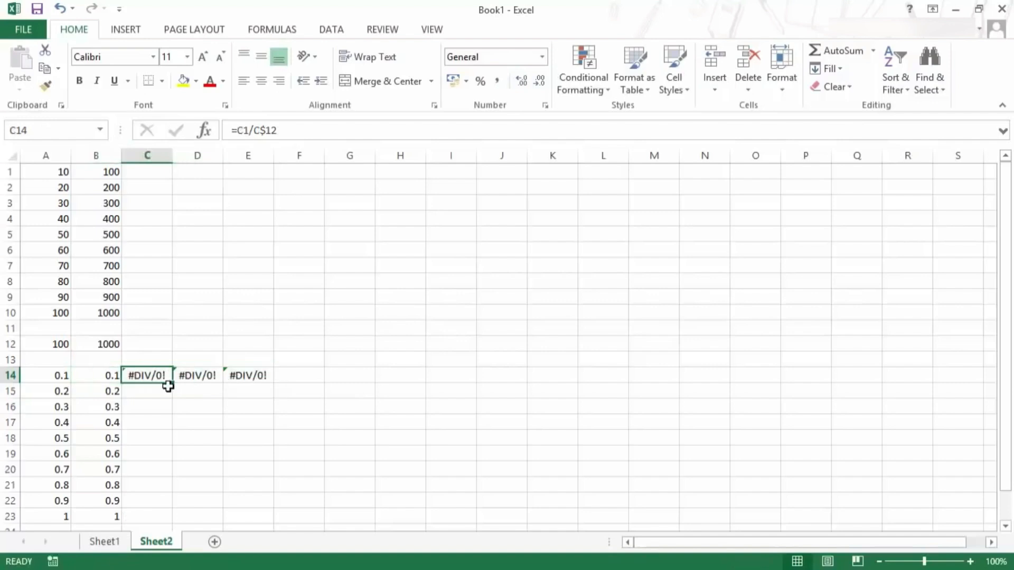
{"action": "key", "text": "F2"}
{"action": "key", "text": "Escape"}
{"action": "left_click", "coordinate": [203, 374]}
{"action": "key", "text": "F2"}
{"action": "key", "text": "Escape"}
{"action": "key", "text": "F2"}
{"action": "key", "text": "Escape"}
{"action": "left_click", "coordinate": [168, 377]}
{"action": "key", "text": "Escape"}
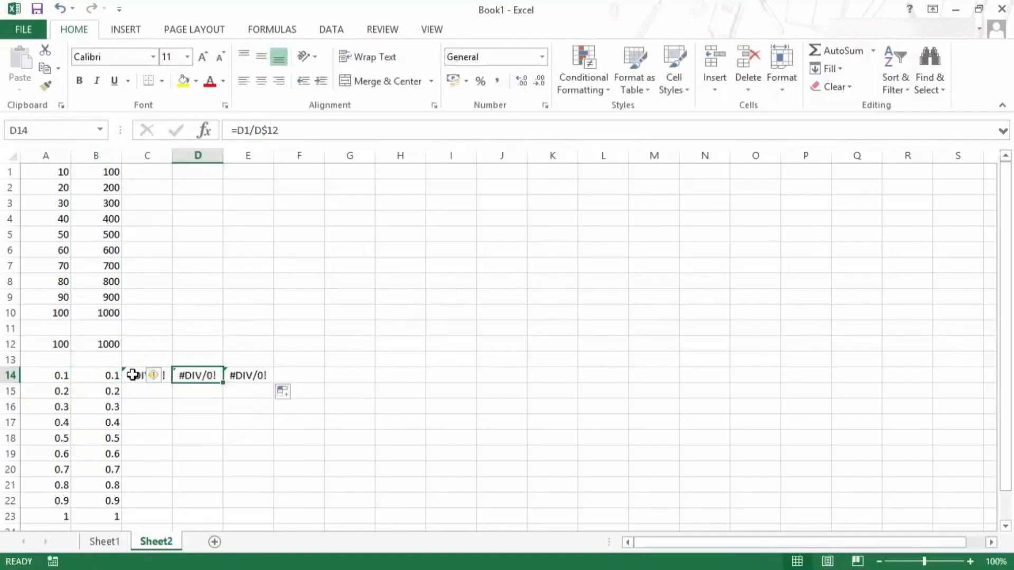
Fill C14 down to C20, check C15, then clear the #DIV/0! cells C14:E20.
{"action": "left_click", "coordinate": [150, 378]}
{"action": "left_click_drag", "start_coordinate": [175, 381], "coordinate": [164, 472]}
{"action": "left_click", "coordinate": [141, 391]}
{"action": "key", "text": "F2"}
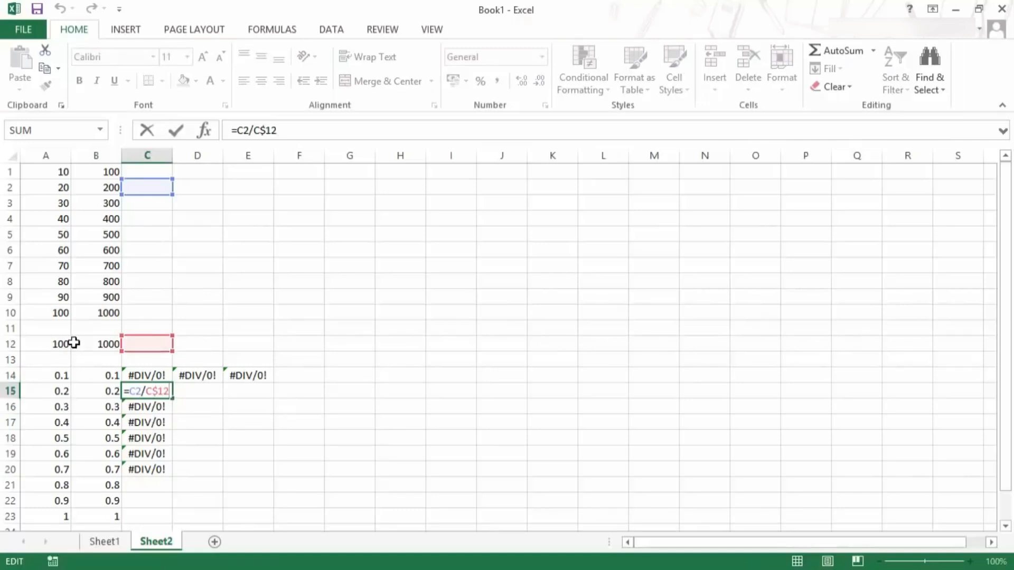
{"action": "key", "text": "Escape"}
{"action": "left_click_drag", "start_coordinate": [150, 372], "coordinate": [247, 466]}
{"action": "key", "text": "Delete"}
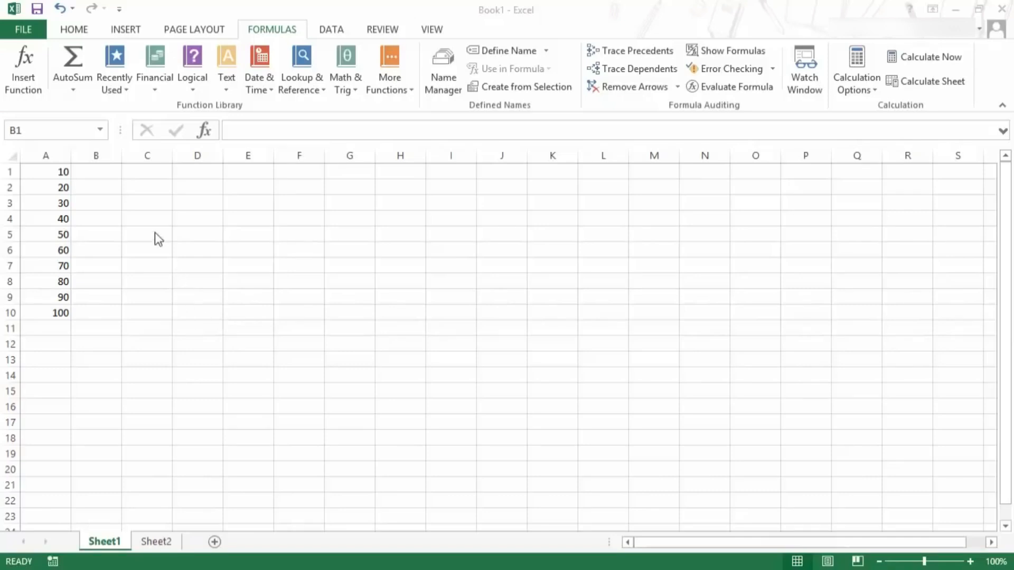
Enter =SUM(A1:A2)+SUM(A3:A4)+AVERAGE(A5:A7) in C3 by dragging each range, giving 160.
{"action": "double_click", "coordinate": [148, 206]}
{"action": "left_click", "coordinate": [147, 205]}
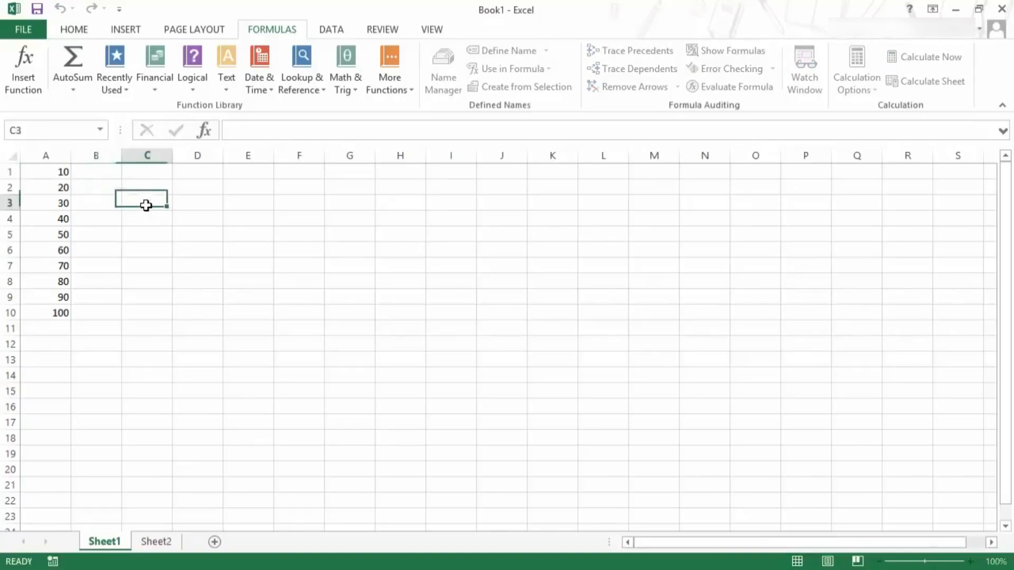
{"action": "type", "text": "=sum"}
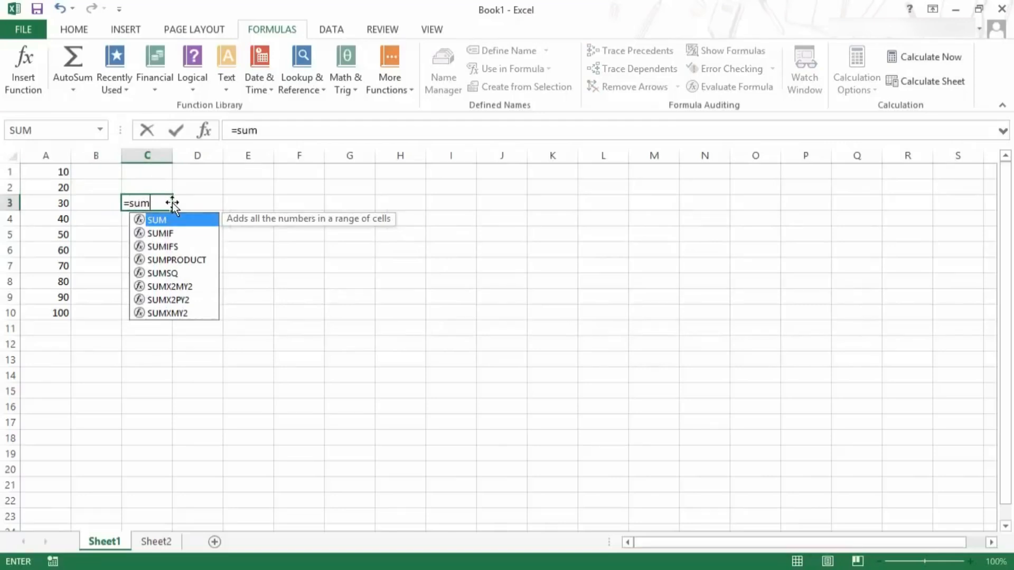
{"action": "key", "text": "Tab"}
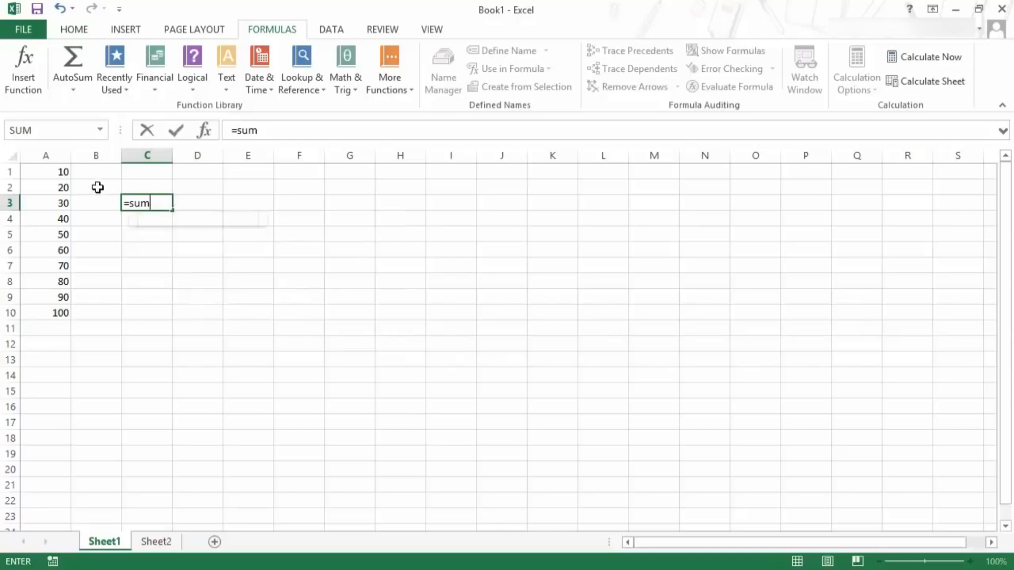
{"action": "left_click_drag", "start_coordinate": [66, 174], "coordinate": [66, 185]}
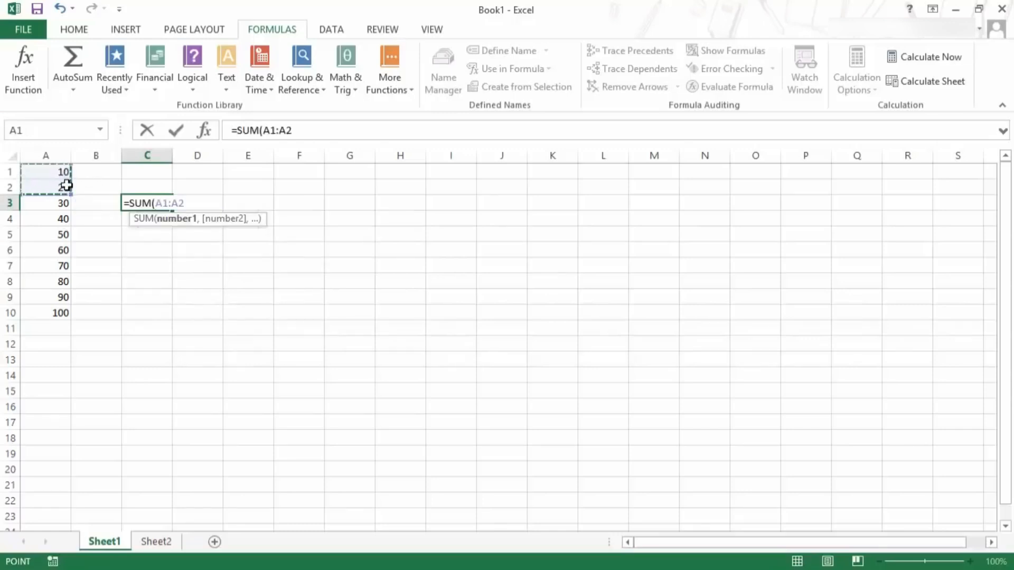
{"action": "type", "text": "+SUM("}
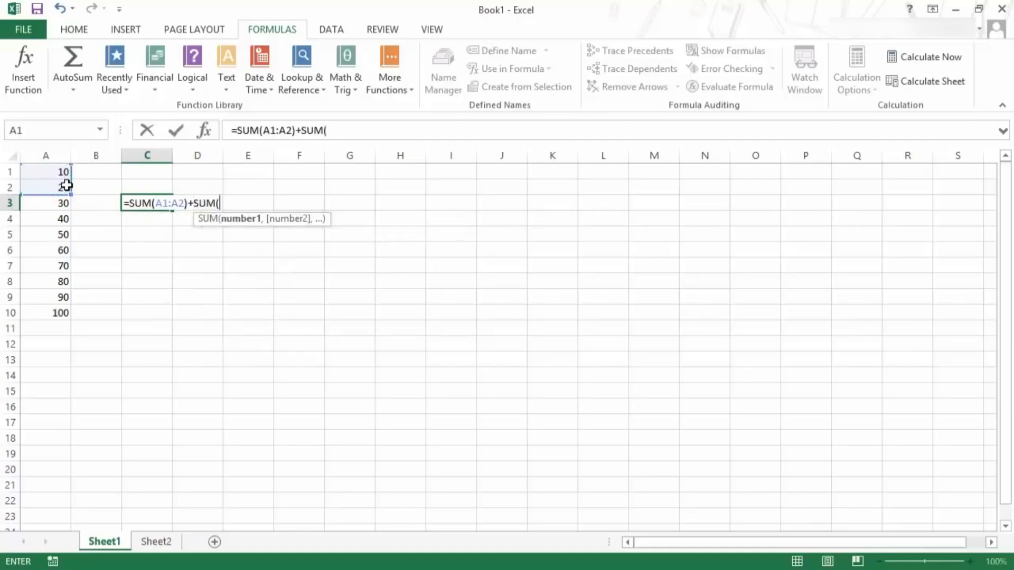
{"action": "left_click", "coordinate": [62, 209]}
{"action": "left_click_drag", "start_coordinate": [61, 212], "coordinate": [62, 214]}
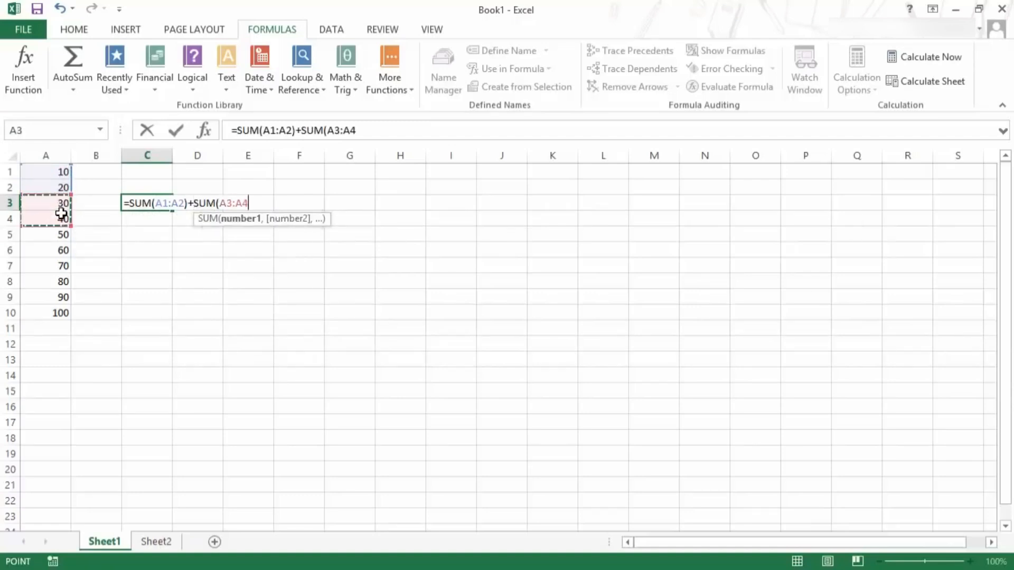
{"action": "type", "text": ")+avera"}
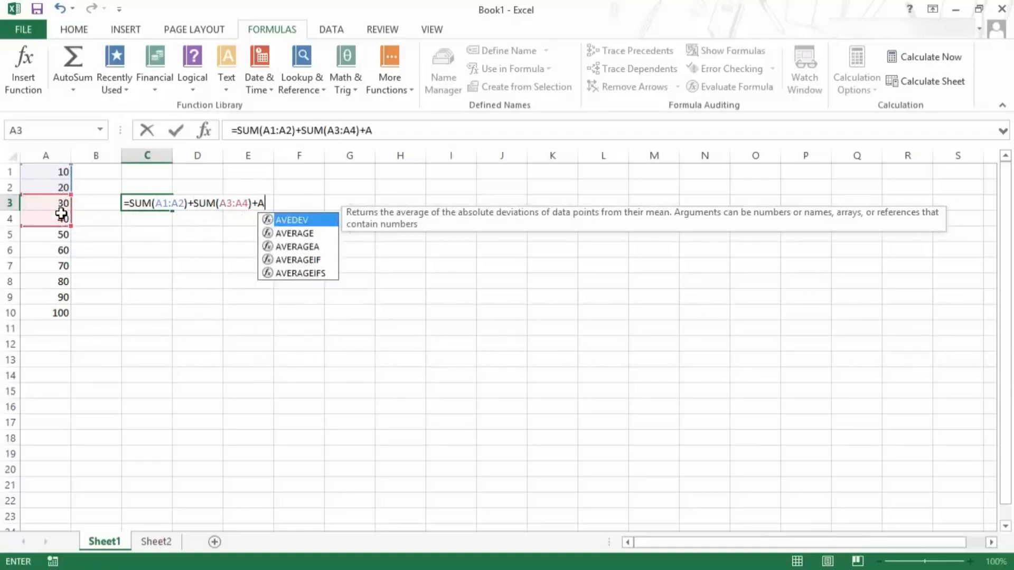
{"action": "key", "text": "Tab"}
{"action": "left_click_drag", "start_coordinate": [56, 233], "coordinate": [56, 263]}
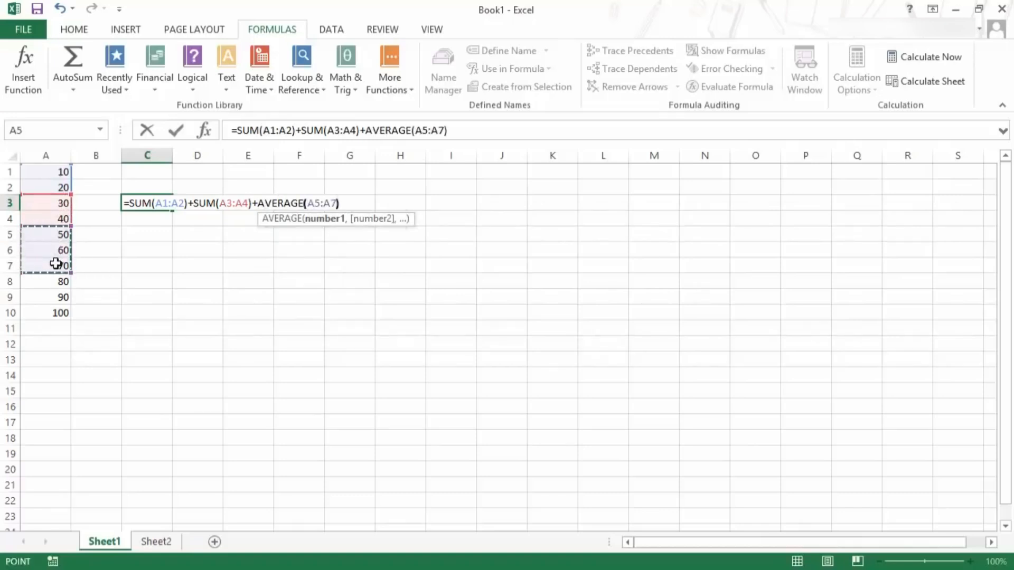
{"action": "type", "text": ")"}
{"action": "key", "text": "Return"}
{"action": "key", "text": "Up"}
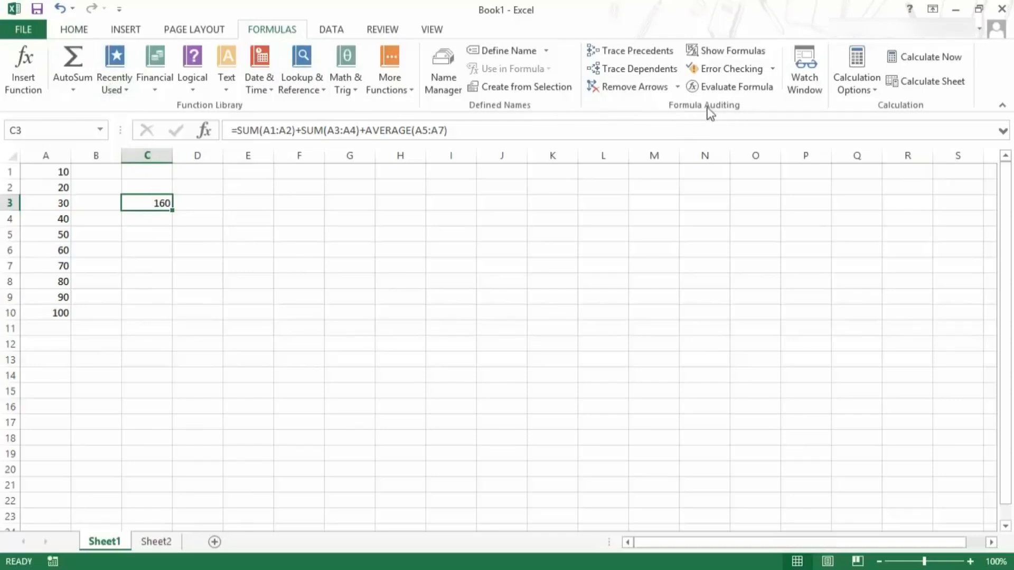
Evaluate C3 step by step through 30, 70, 100 and 60 to 160, then close and select C4.
{"action": "left_click", "coordinate": [734, 91]}
{"action": "left_click_drag", "start_coordinate": [456, 155], "coordinate": [455, 156]}
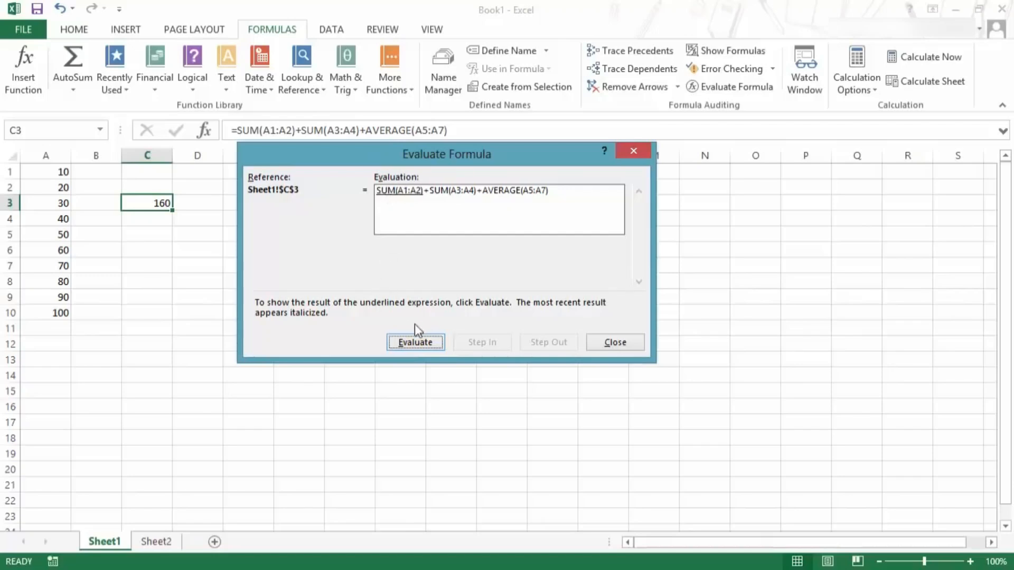
{"action": "left_click", "coordinate": [417, 345]}
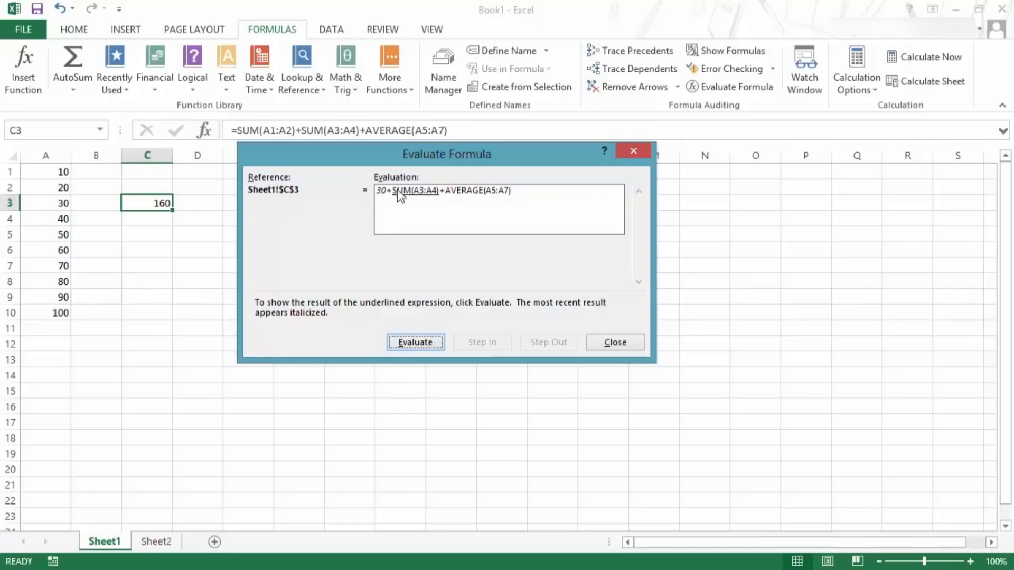
{"action": "left_click", "coordinate": [410, 346]}
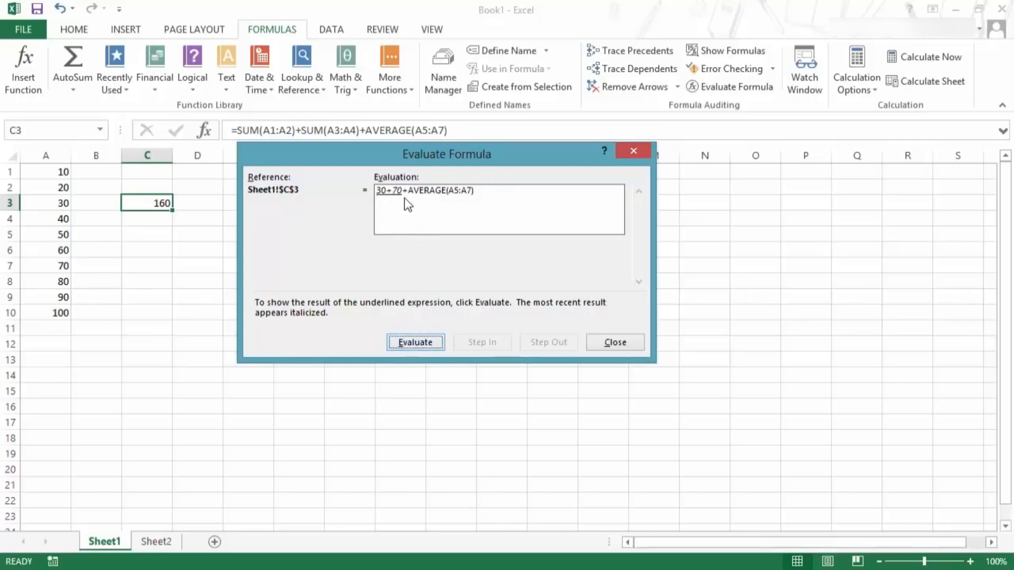
{"action": "left_click", "coordinate": [417, 344]}
{"action": "left_click", "coordinate": [417, 343]}
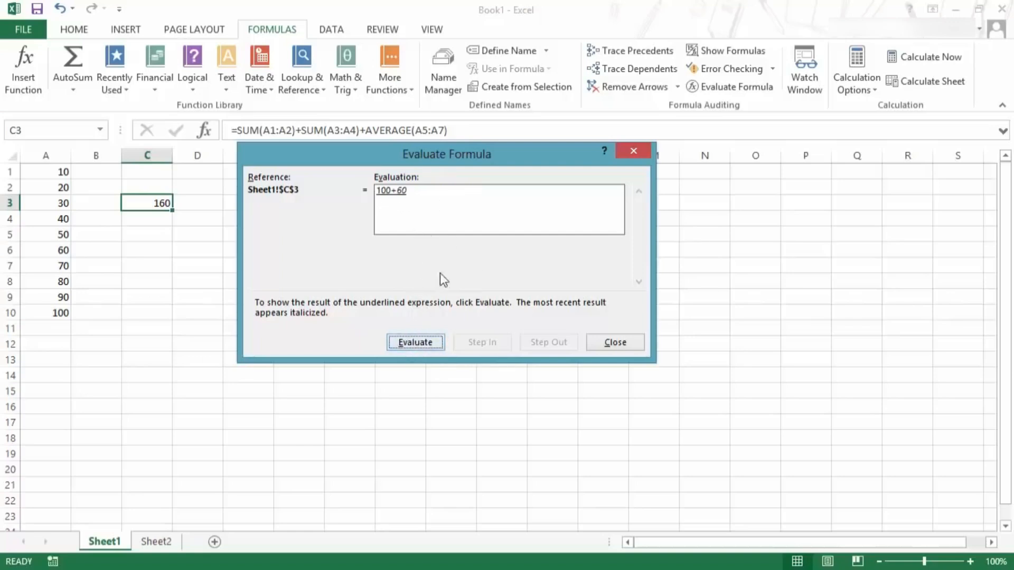
{"action": "left_click", "coordinate": [416, 343]}
{"action": "left_click", "coordinate": [612, 344]}
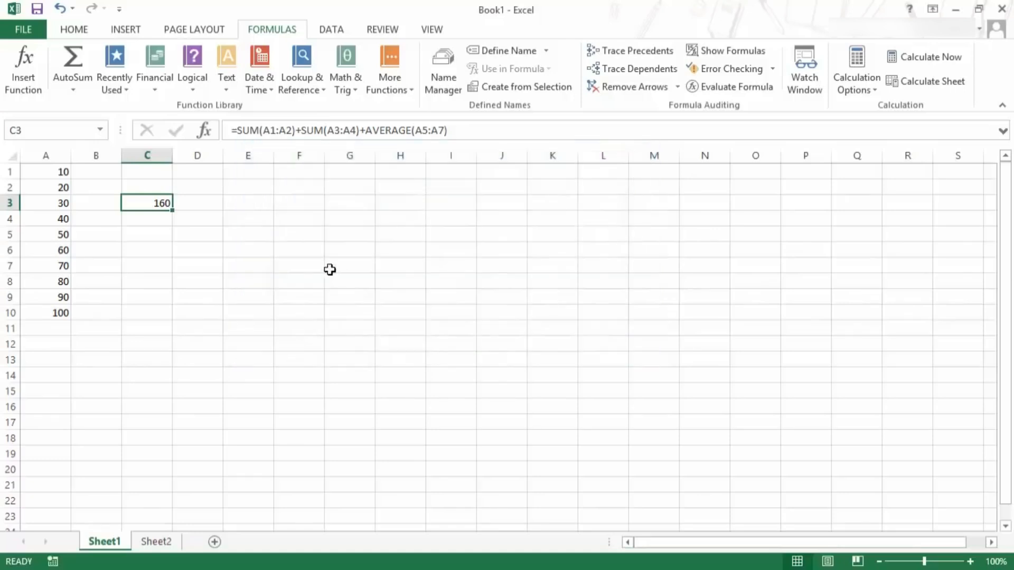
{"action": "left_click", "coordinate": [159, 220]}
Replace AVERAGE(A5:A7) in C3's formula with A6/0.
{"action": "type", "text": "="}
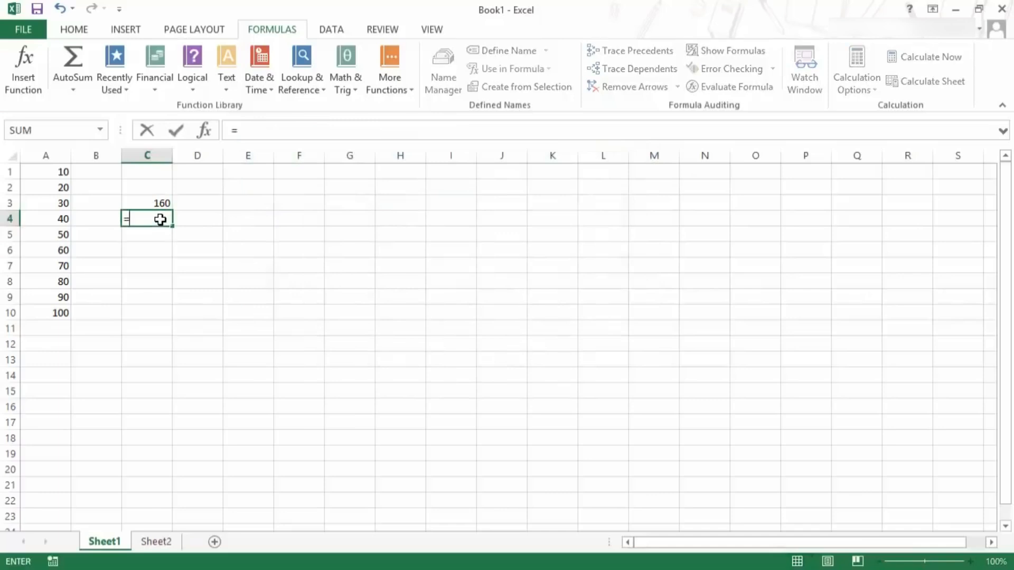
{"action": "key", "text": "Escape"}
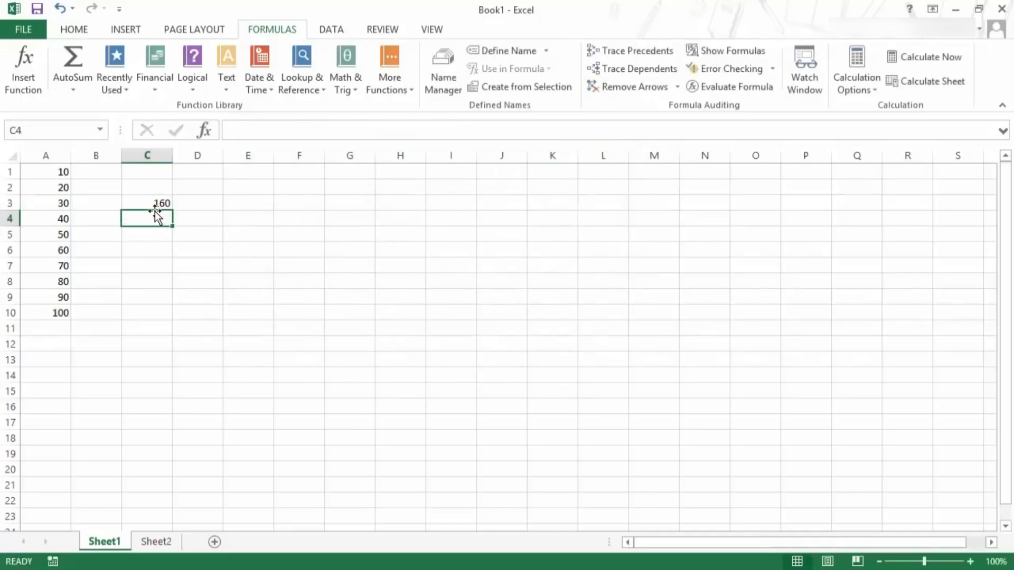
{"action": "key", "text": "Up"}
{"action": "key", "text": "F2"}
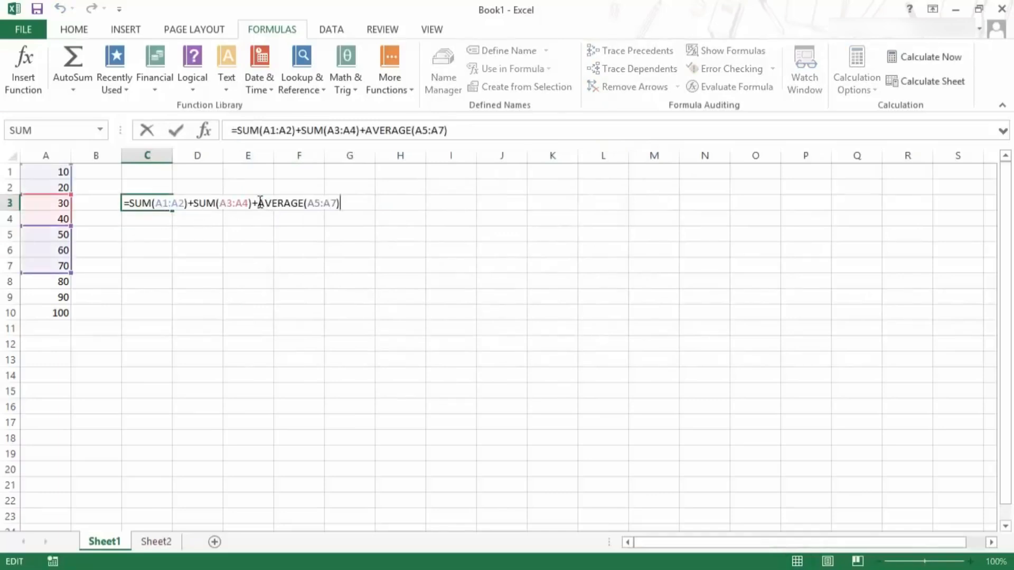
{"action": "left_click_drag", "start_coordinate": [257, 203], "coordinate": [347, 202]}
{"action": "key", "text": "BackSpace"}
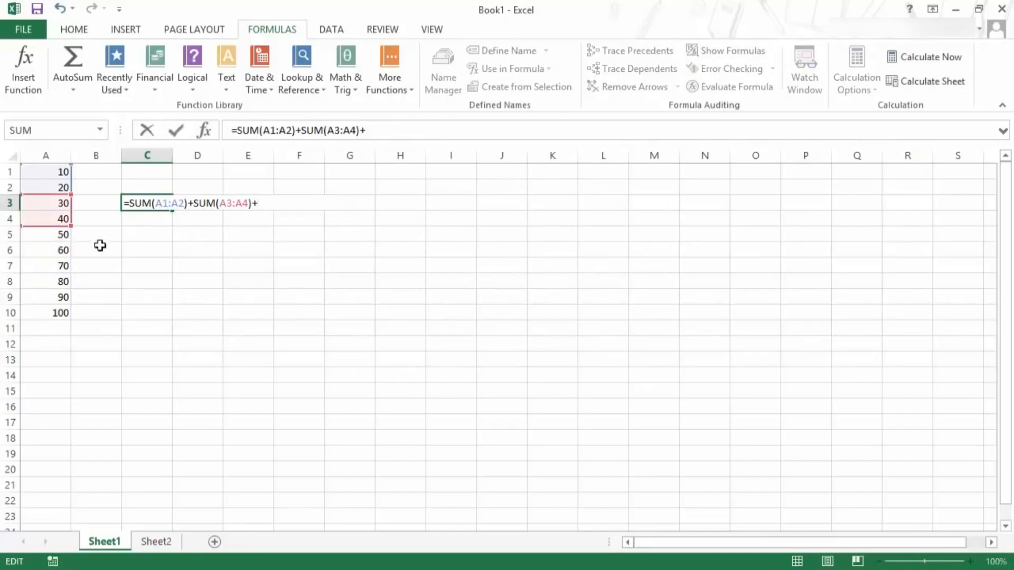
{"action": "left_click", "coordinate": [60, 251]}
{"action": "type", "text": "/0"}
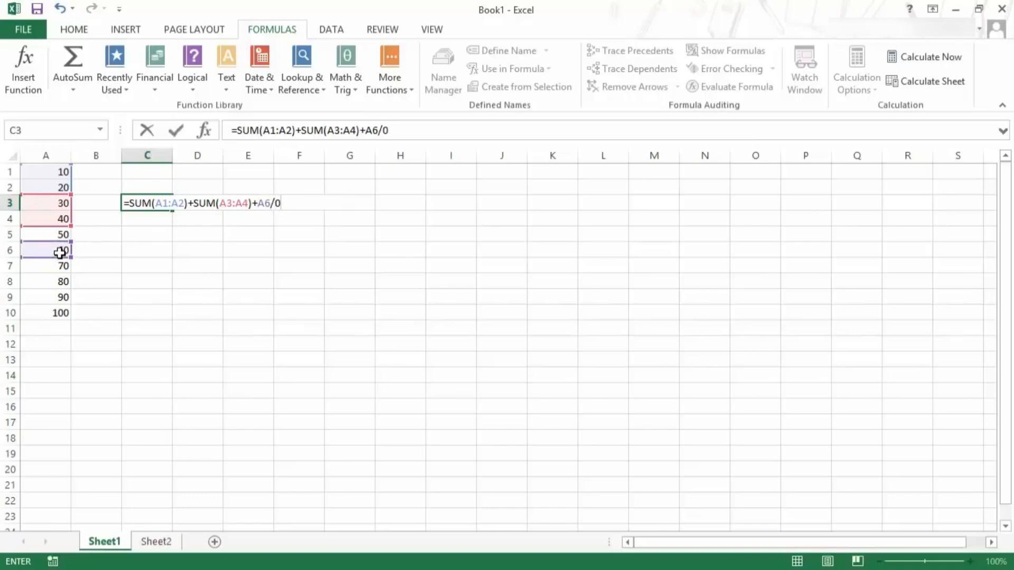
{"action": "key", "text": "ctrl+Return"}
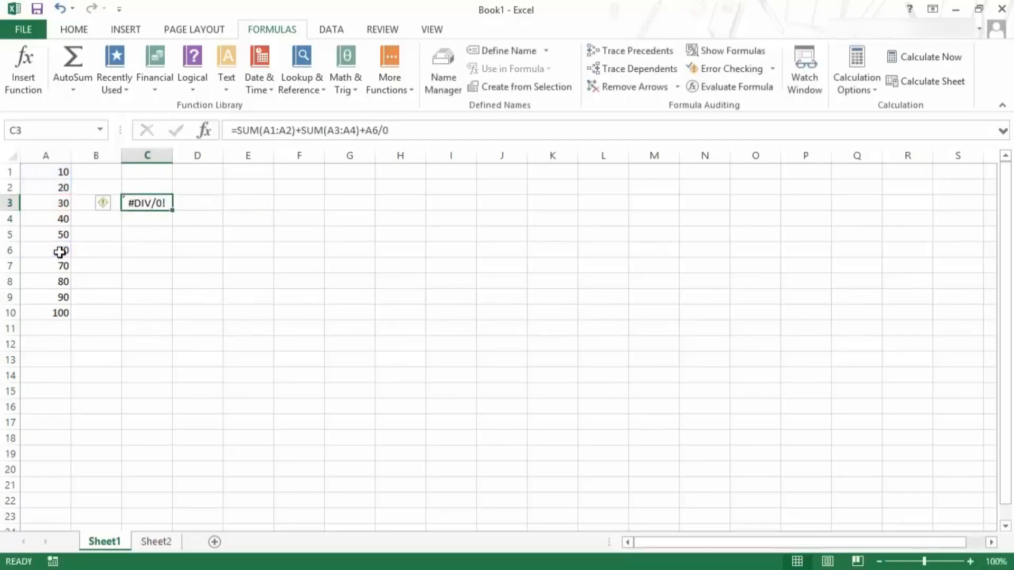
Evaluate C3's new formula through 30, 70, 100 and 60 until 60/0 gives #DIV/0!, then close.
{"action": "left_click", "coordinate": [720, 86]}
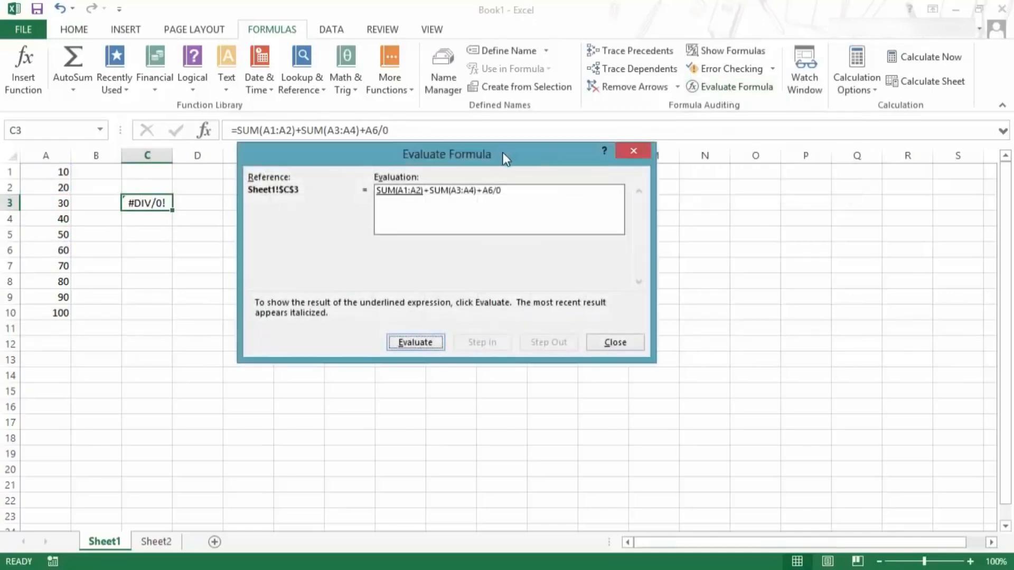
{"action": "left_click_drag", "start_coordinate": [445, 168], "coordinate": [413, 213]}
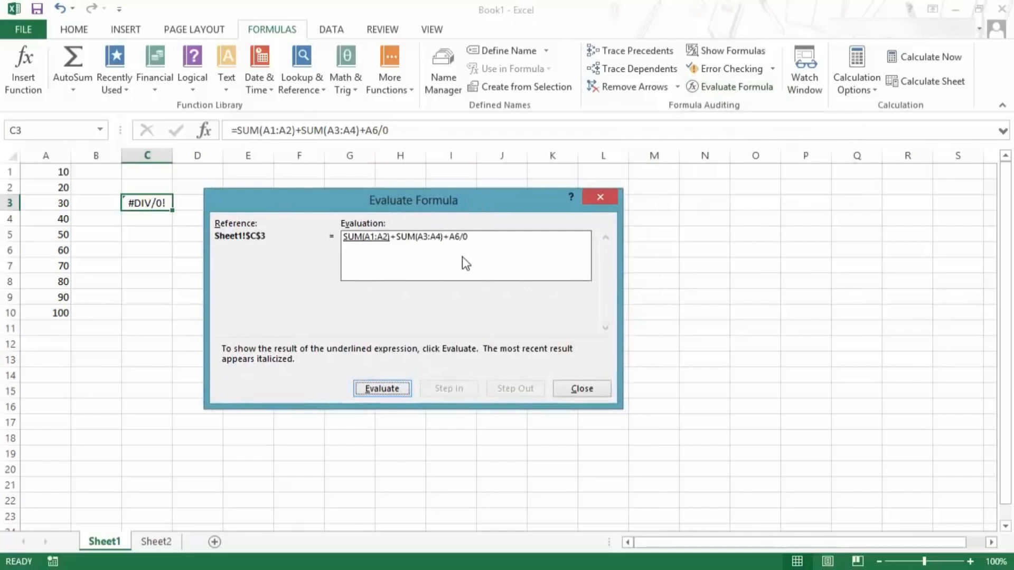
{"action": "left_click", "coordinate": [380, 390]}
{"action": "left_click", "coordinate": [379, 391]}
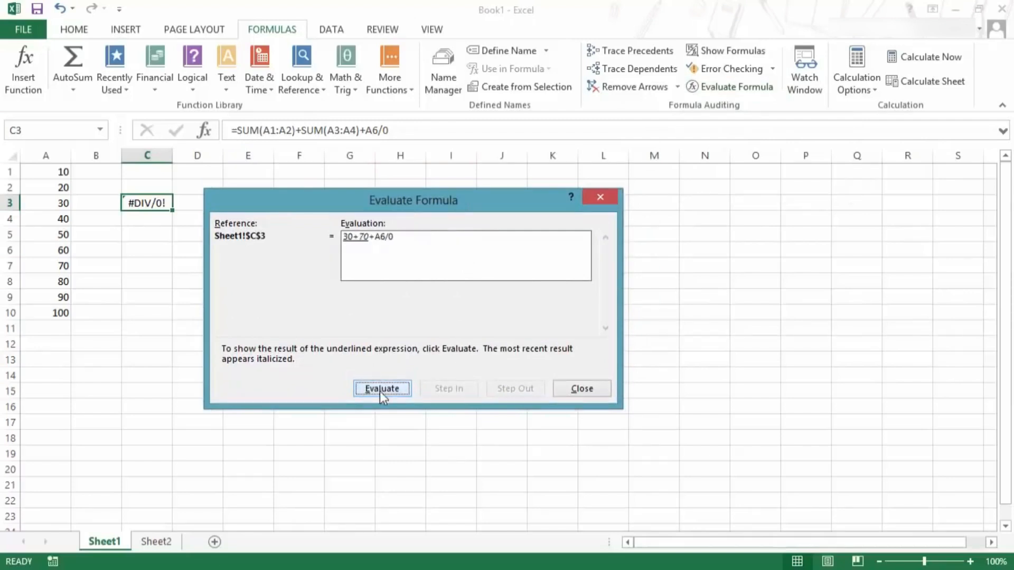
{"action": "left_click", "coordinate": [379, 391]}
{"action": "left_click", "coordinate": [379, 391]}
{"action": "left_click", "coordinate": [380, 391]}
{"action": "left_click", "coordinate": [599, 198]}
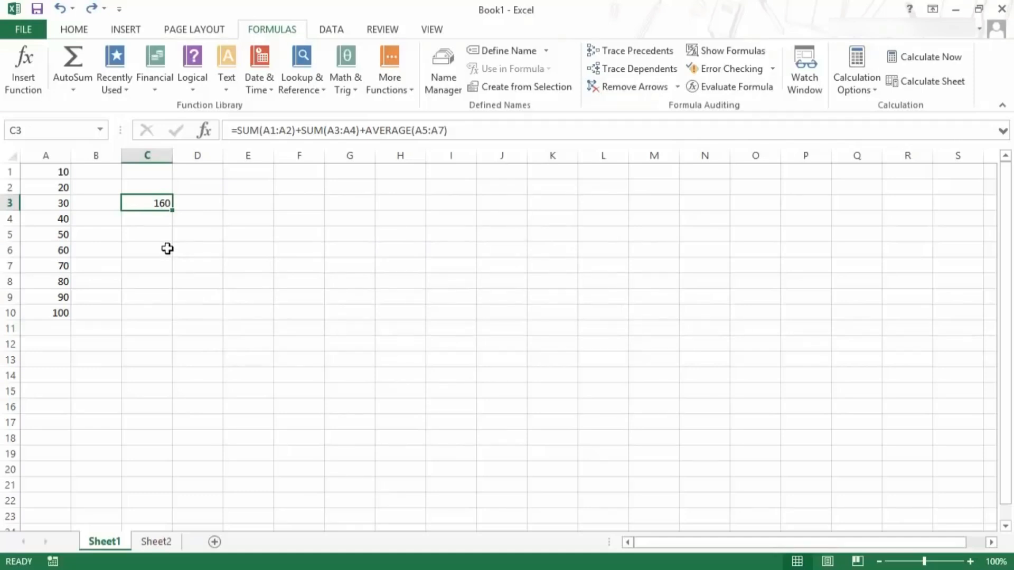
{"action": "key", "text": "F2"}
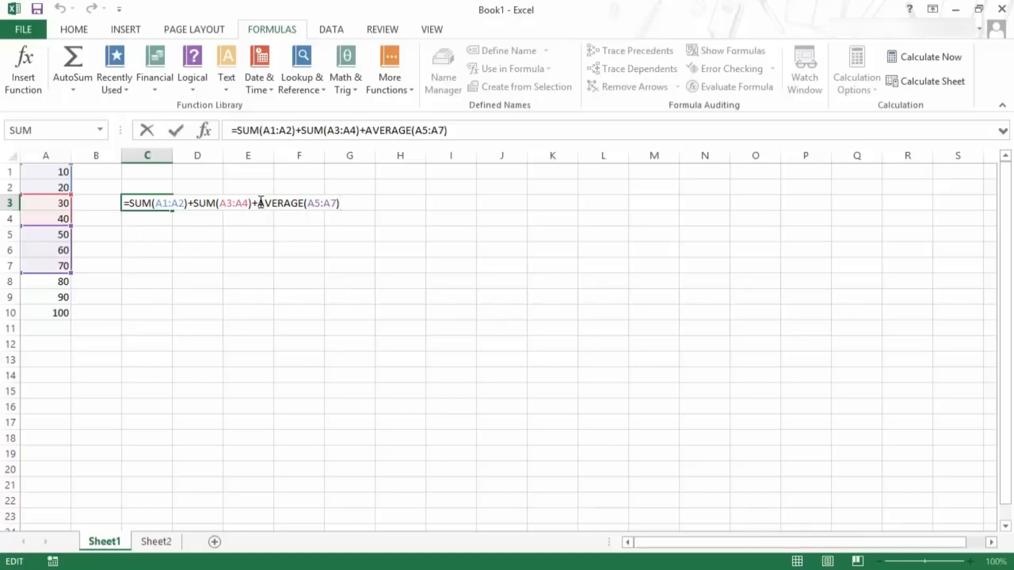
{"action": "left_click_drag", "start_coordinate": [261, 203], "coordinate": [340, 203]}
{"action": "key", "text": "ctrl+c"}
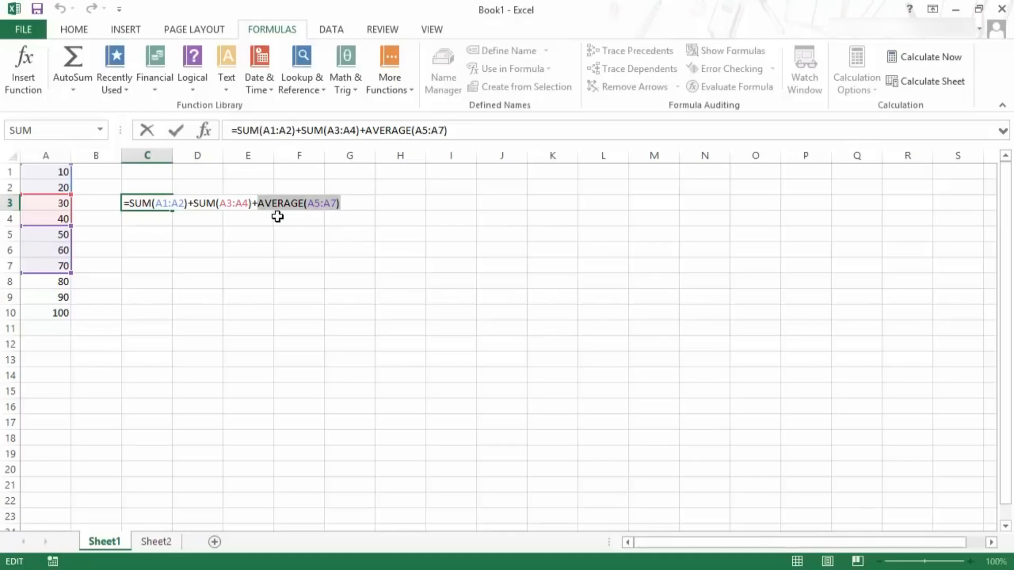
{"action": "key", "text": "F9"}
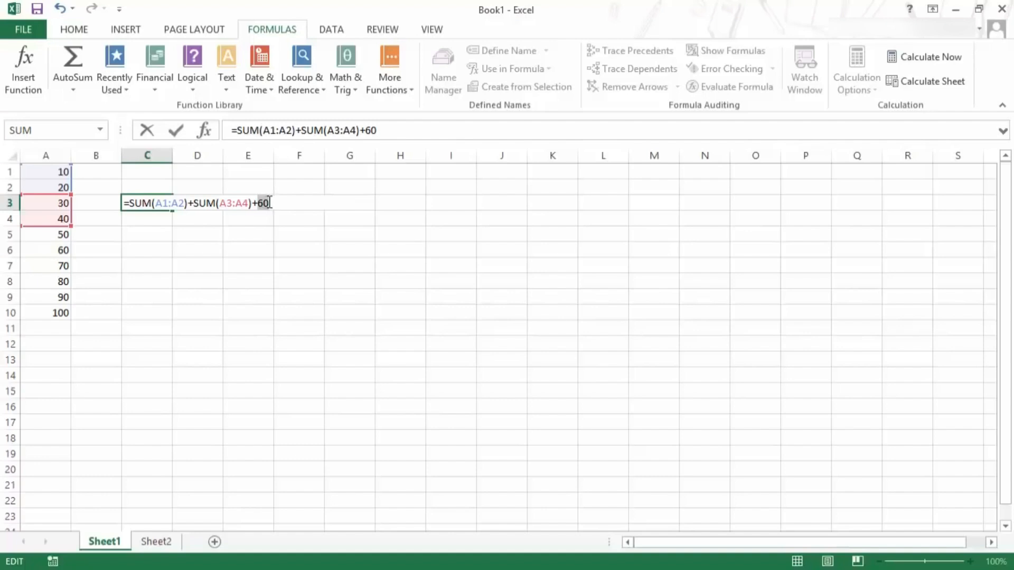
{"action": "key", "text": "ctrl+v"}
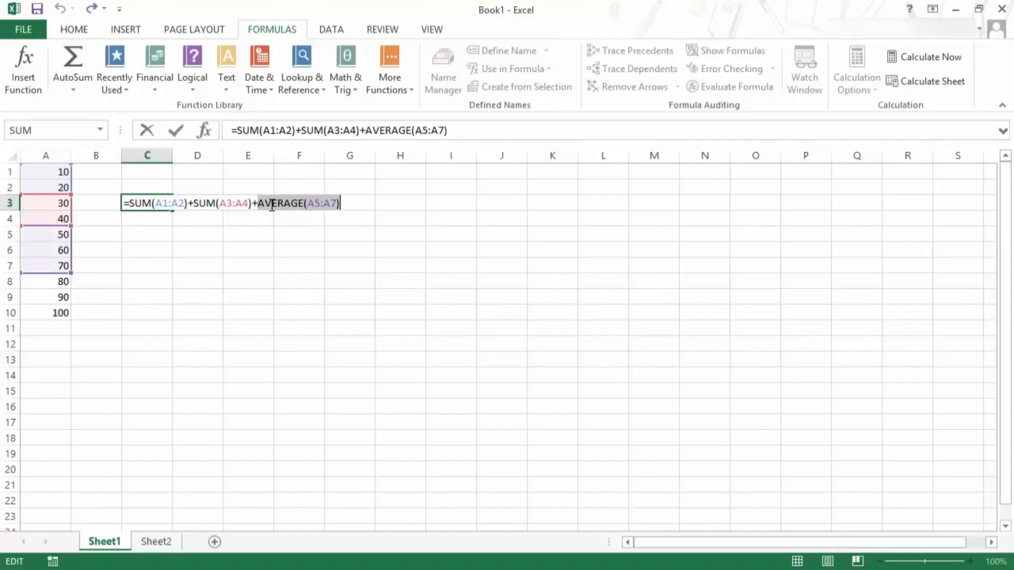
{"action": "left_click_drag", "start_coordinate": [192, 201], "coordinate": [253, 201]}
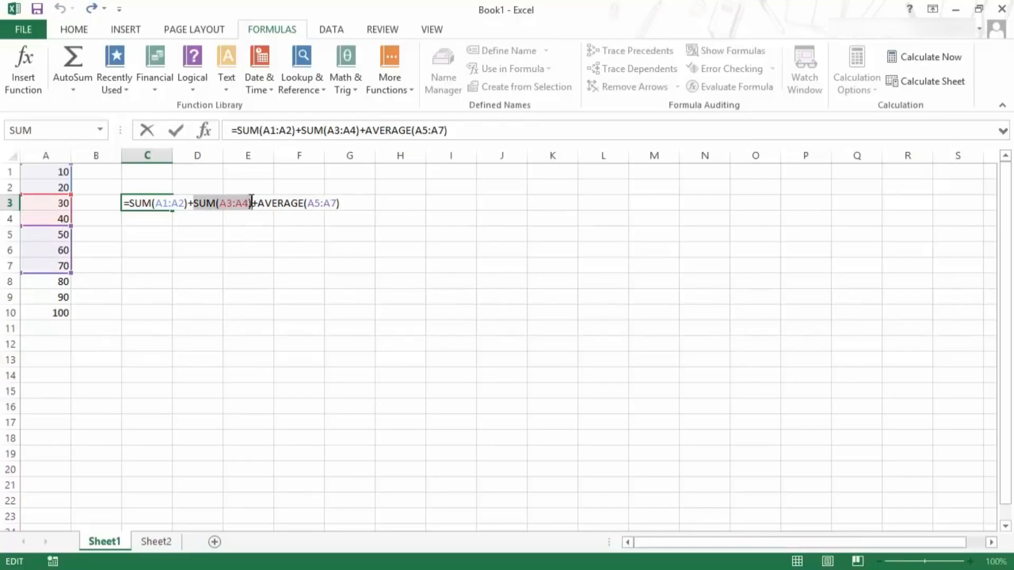
{"action": "key", "text": "F9"}
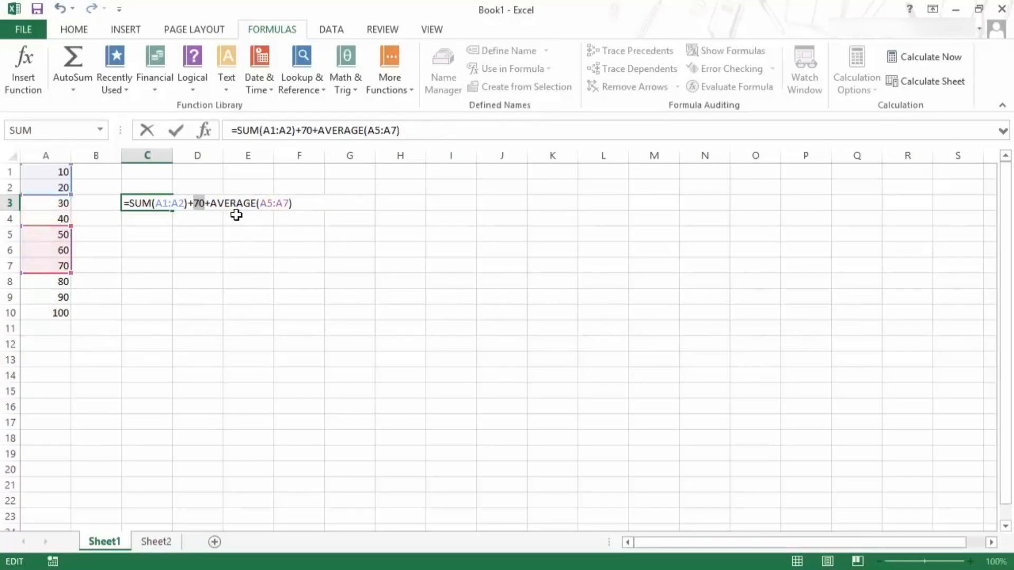
{"action": "key", "text": "ctrl+z"}
{"action": "left_click", "coordinate": [197, 204]}
{"action": "left_click_drag", "start_coordinate": [198, 204], "coordinate": [342, 203]}
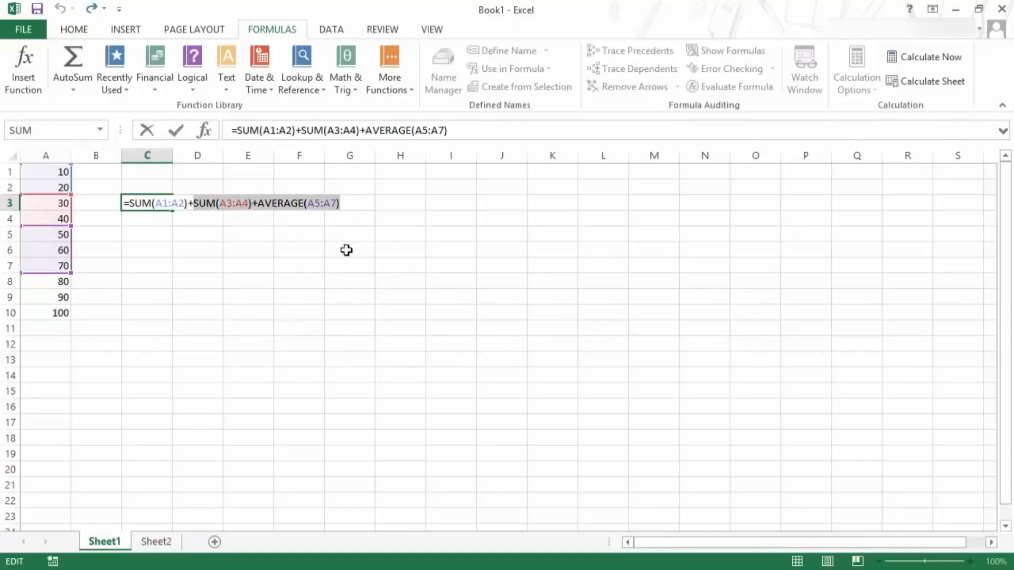
{"action": "key", "text": "F9"}
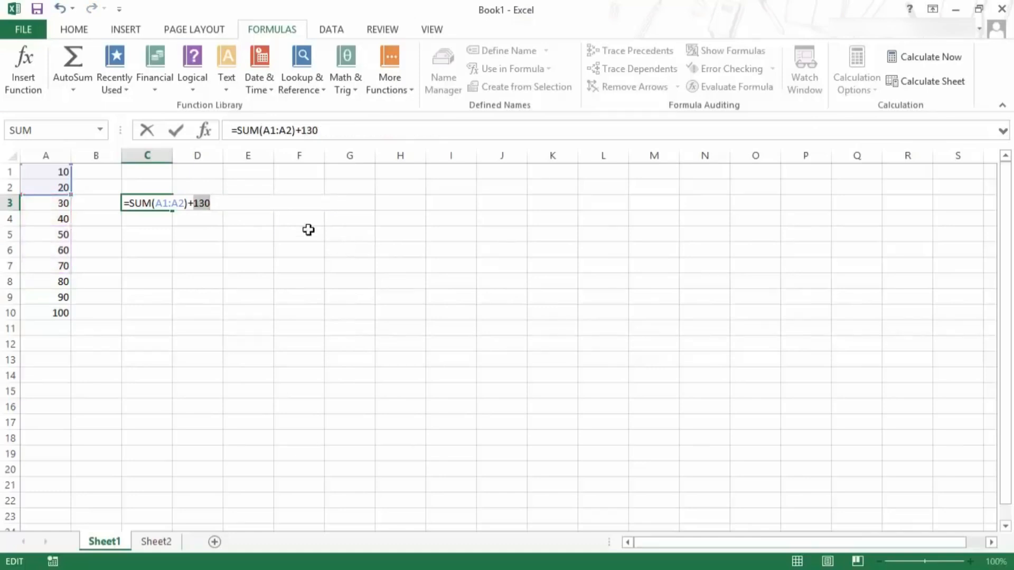
{"action": "key", "text": "ctrl+z"}
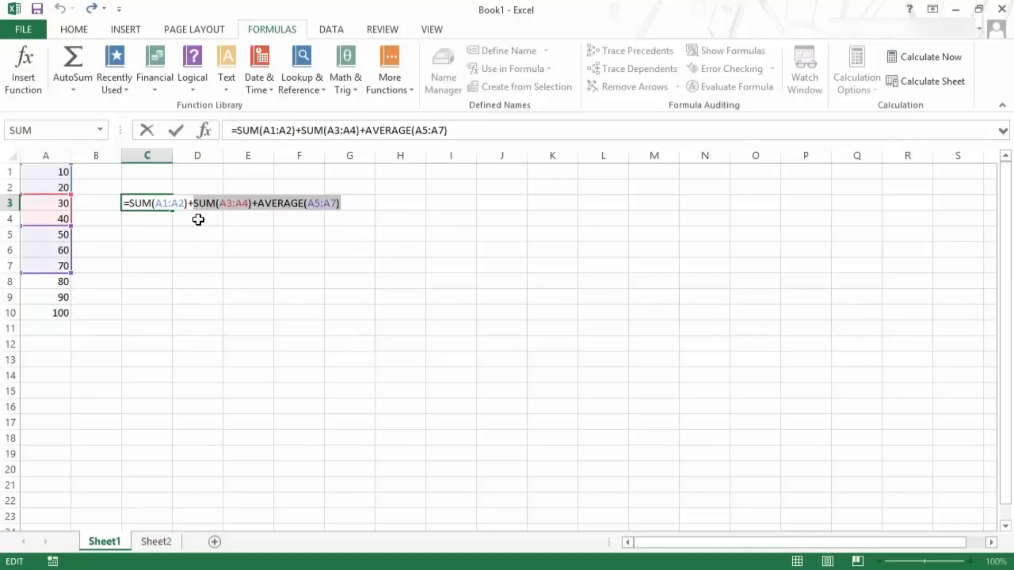
{"action": "left_click", "coordinate": [266, 206]}
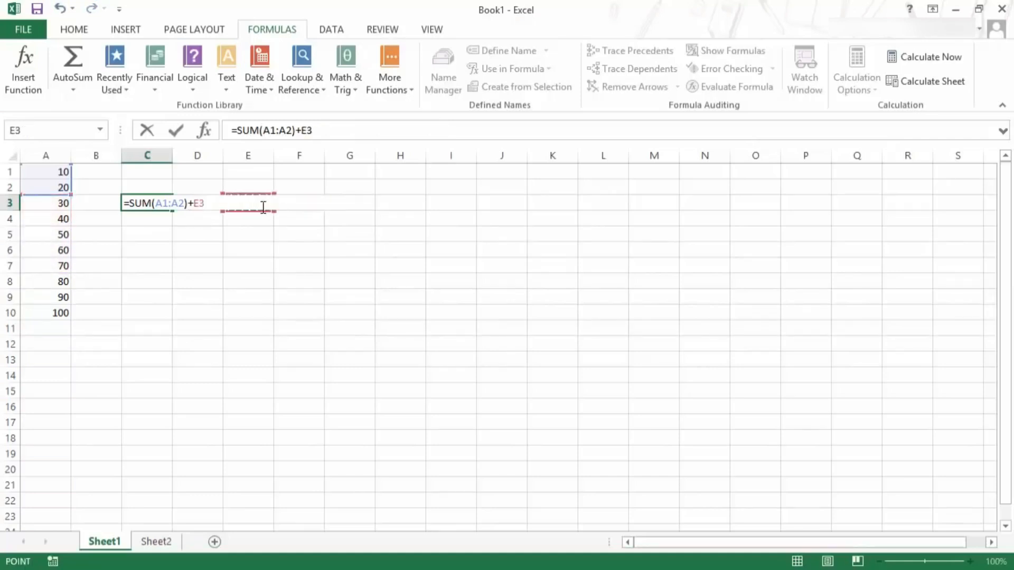
{"action": "key", "text": "Escape"}
{"action": "key", "text": "F2"}
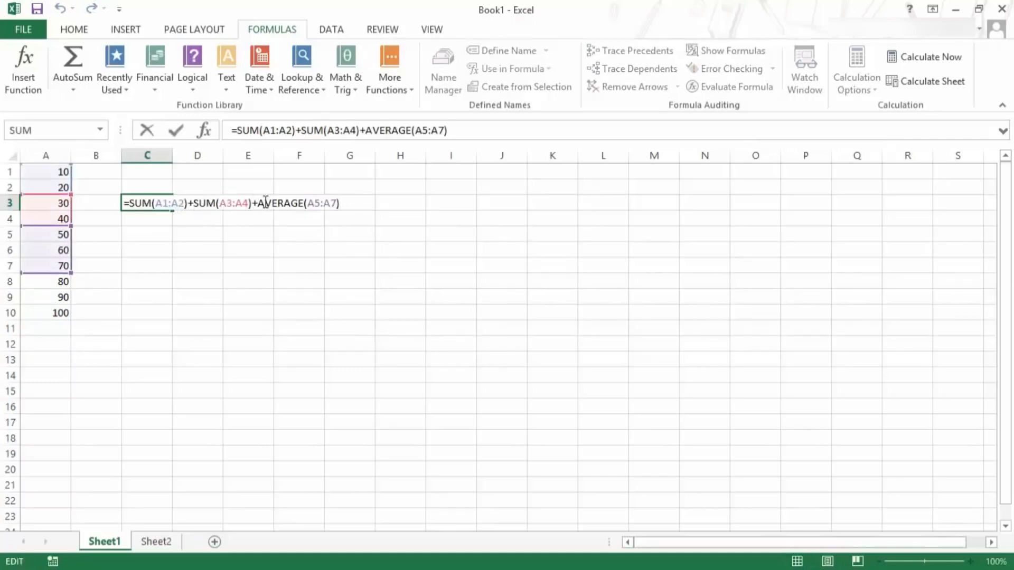
{"action": "left_click_drag", "start_coordinate": [259, 203], "coordinate": [380, 201]}
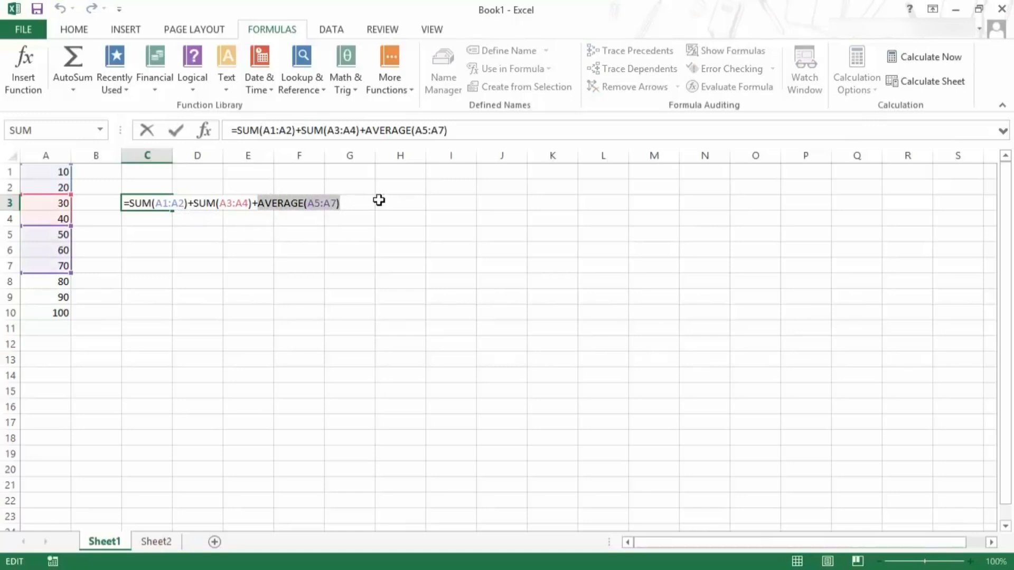
{"action": "key", "text": "F9"}
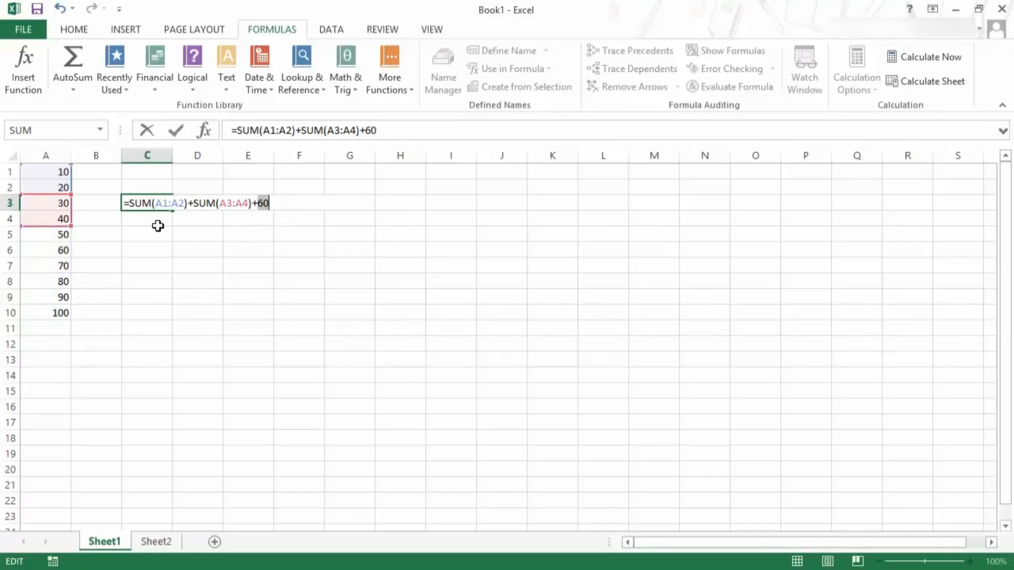
{"action": "key", "text": "Return"}
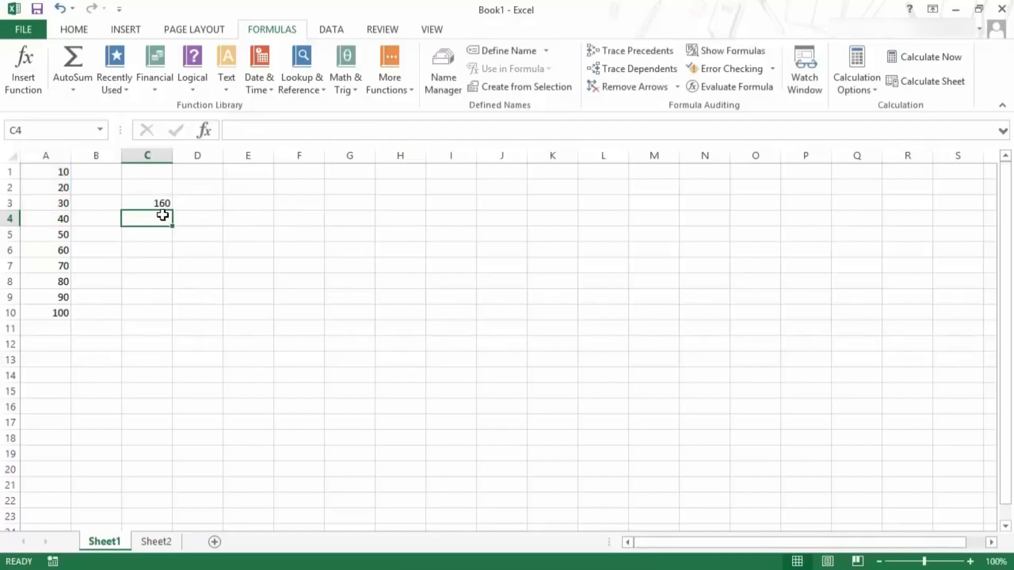
{"action": "double_click", "coordinate": [153, 203]}
{"action": "left_click_drag", "start_coordinate": [258, 203], "coordinate": [276, 205]}
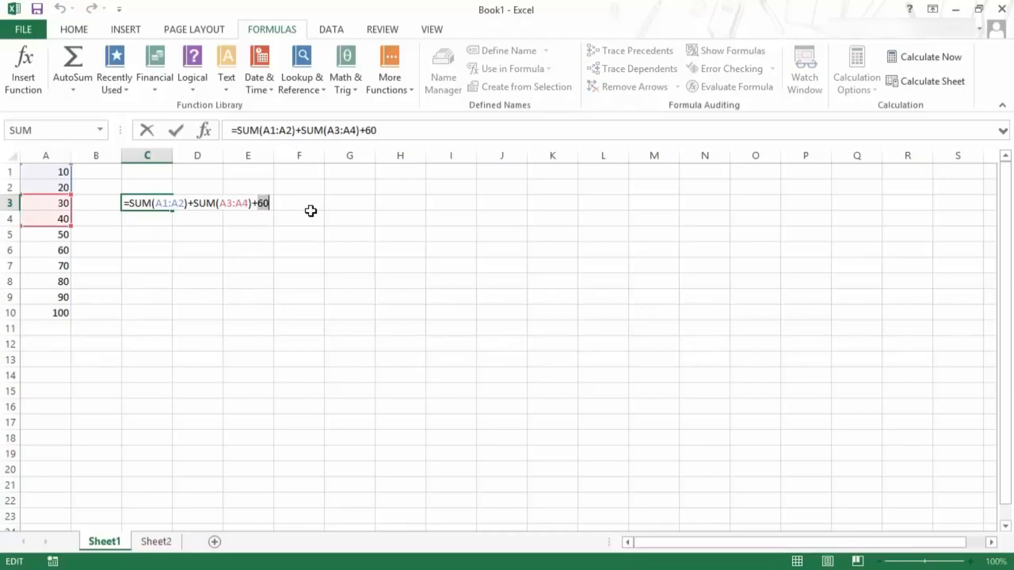
{"action": "key", "text": "Escape"}
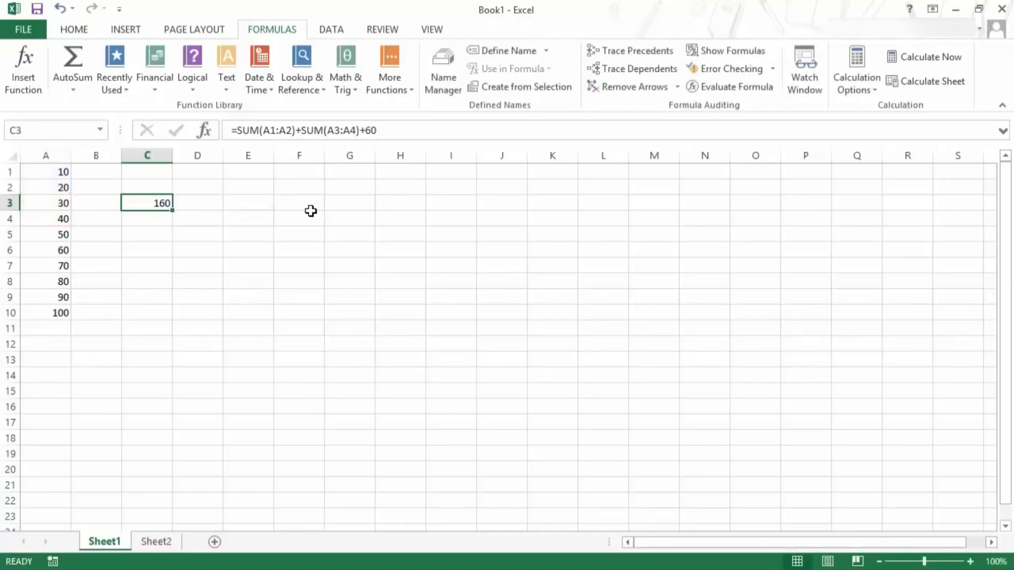
{"action": "key", "text": "ctrl+z"}
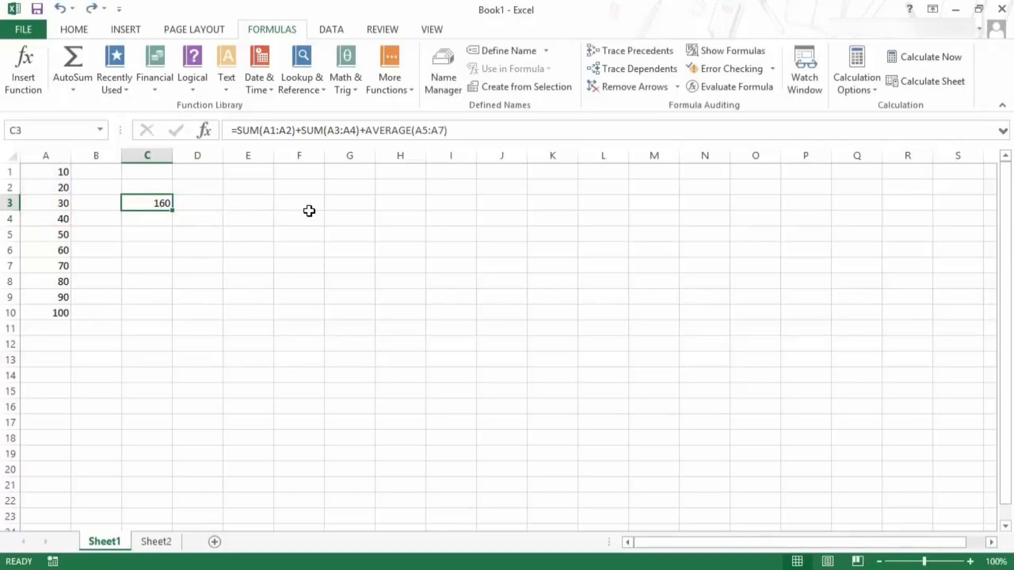